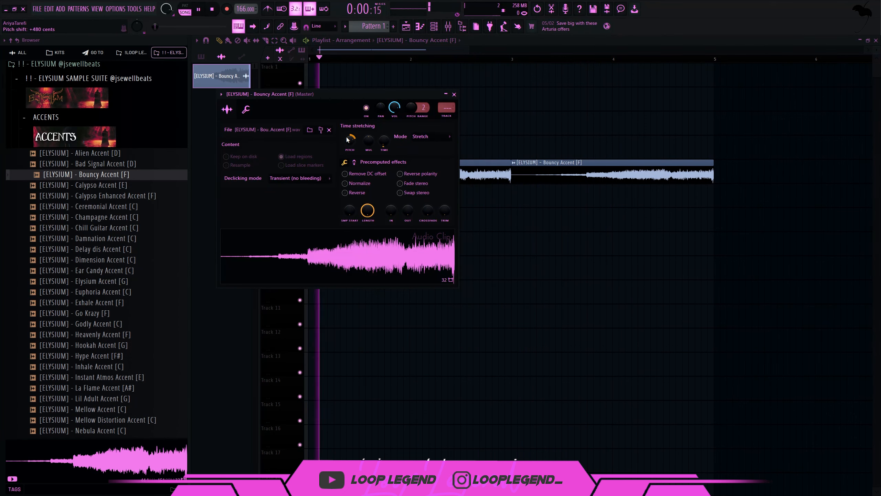
Step: Close the sample settings and slice the Bouncy Accent clip on Track 5 at the start of bar 4
key(Escape)
drag(663, 255, 501, 161)
scroll(447, 173, down, 2)
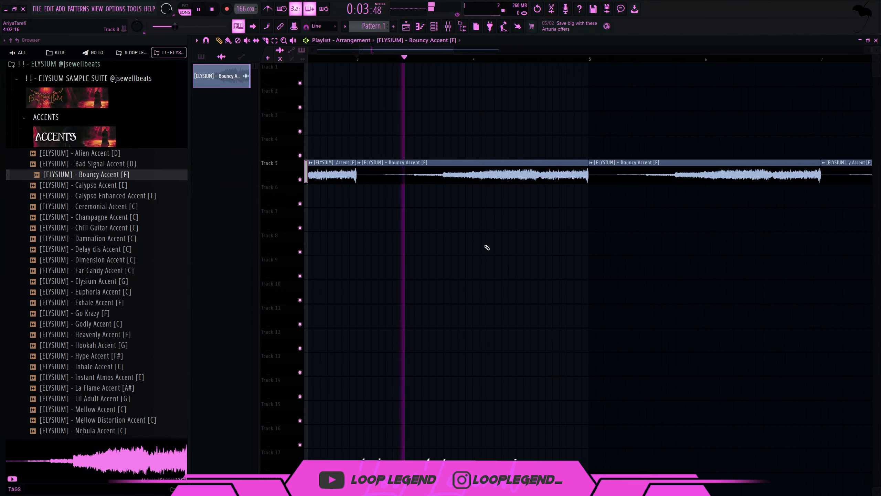
scroll(489, 243, up, 4)
key(c)
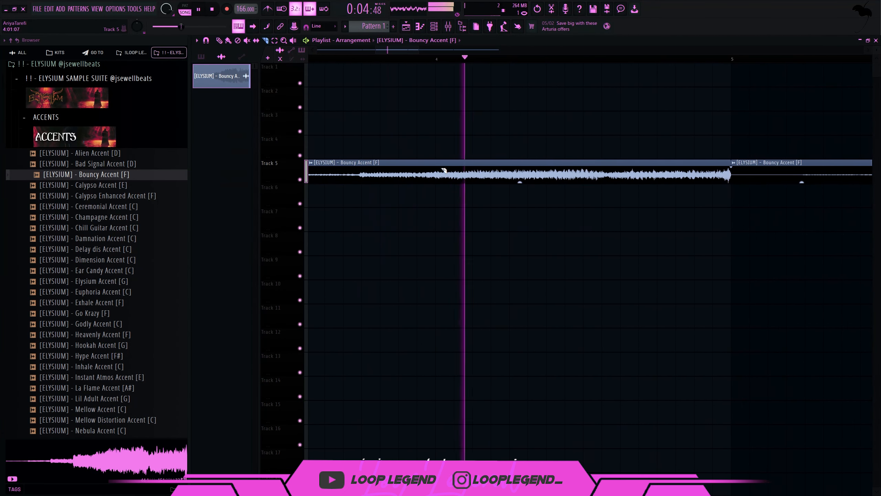
key(space)
click(438, 171)
click(442, 62)
key(space)
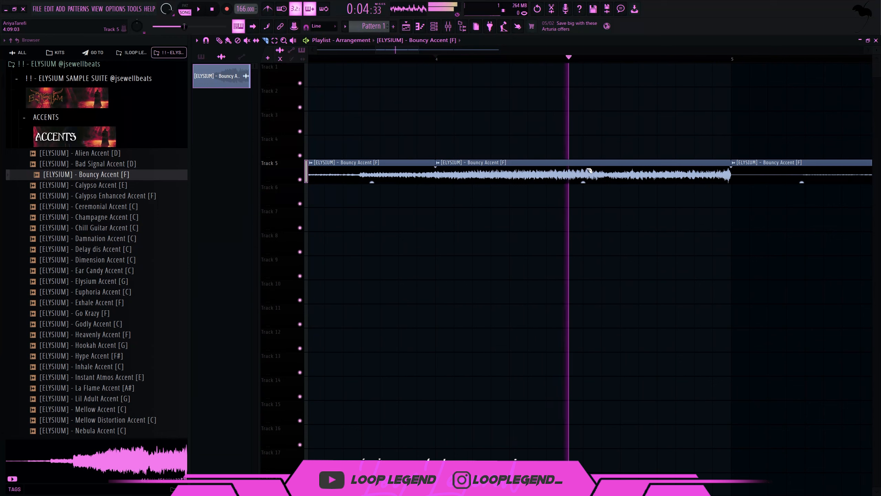
Step: Slice the Bouncy Accent clip again halfway through bar 4, keep both pieces and play the section back
key(space)
click(584, 171)
right_click(621, 175)
key(ctrl+z)
key(space)
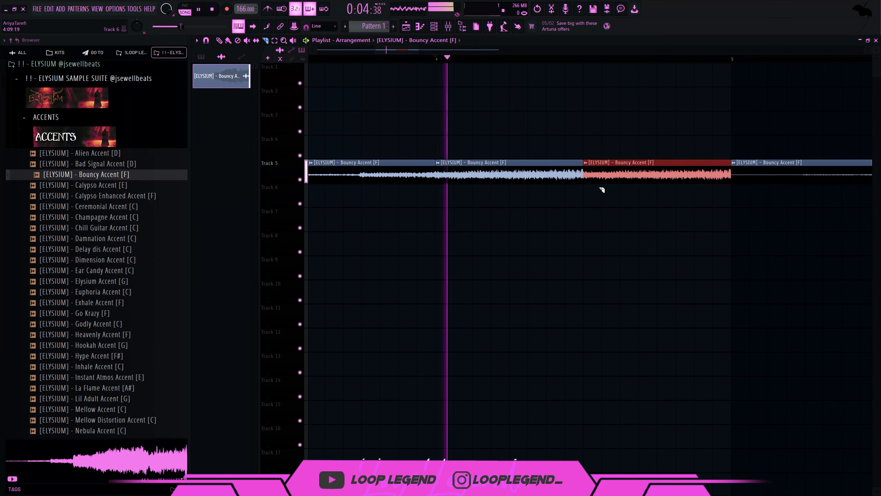
key(p)
key(space)
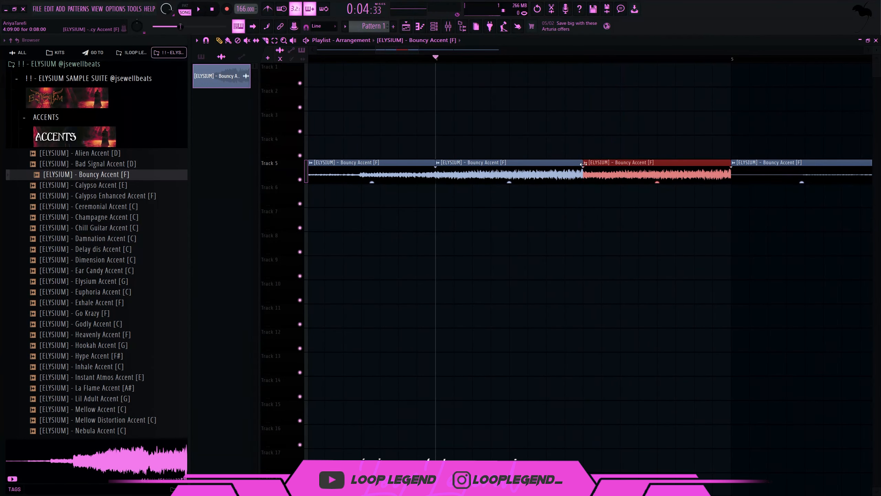
Step: Save the last slice before bar 5 as its own sample, then reverse that sample and audition it
right_click(583, 164)
click(671, 177)
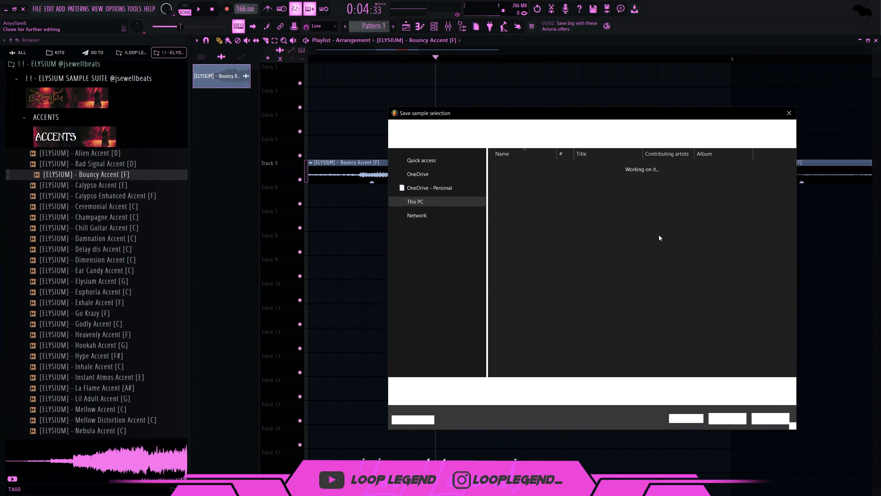
key(Return)
double_click(647, 172)
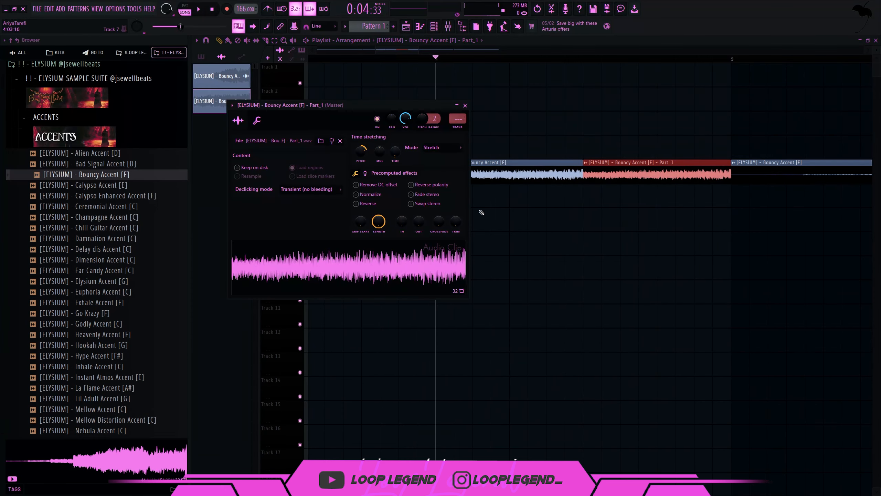
click(366, 203)
key(space)
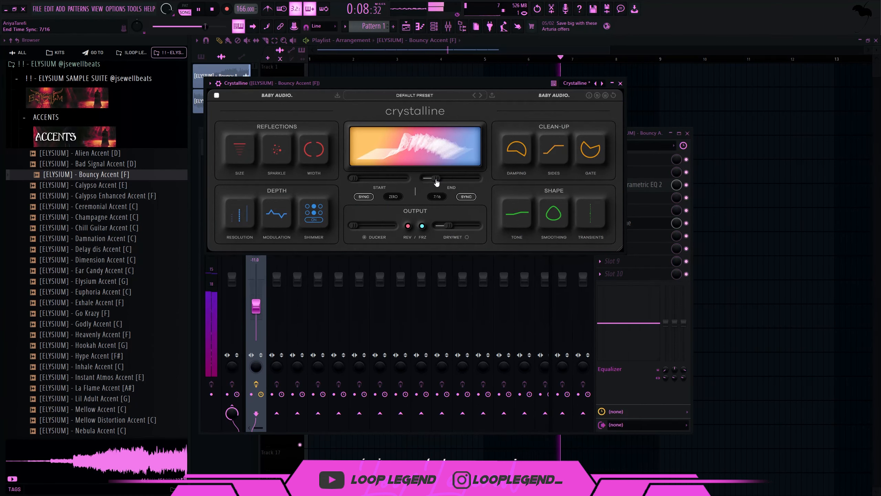
Step: Set Crystalline's dry/wet mix to 18% on the Bouncy Accent insert
drag(449, 229, 448, 228)
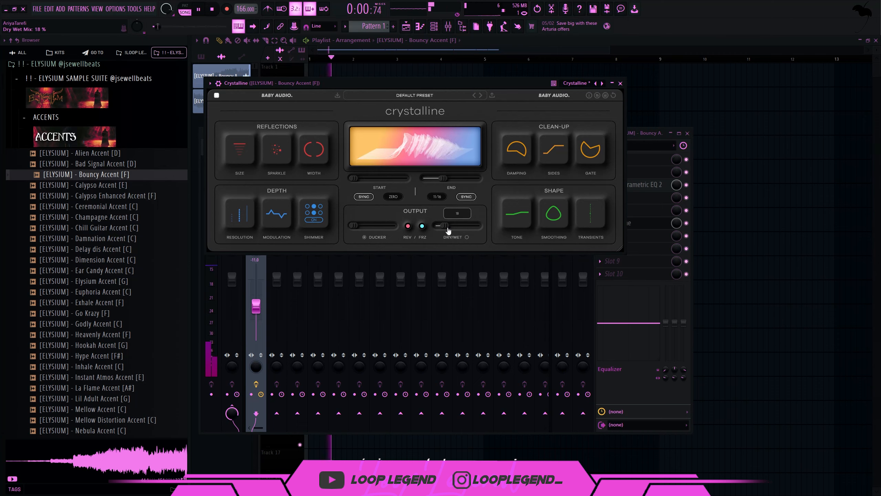
key(Escape)
Step: Load RX 10 De-click into effect slot 2 of the Bouncy Accent insert and raise the insert's volume
click(629, 171)
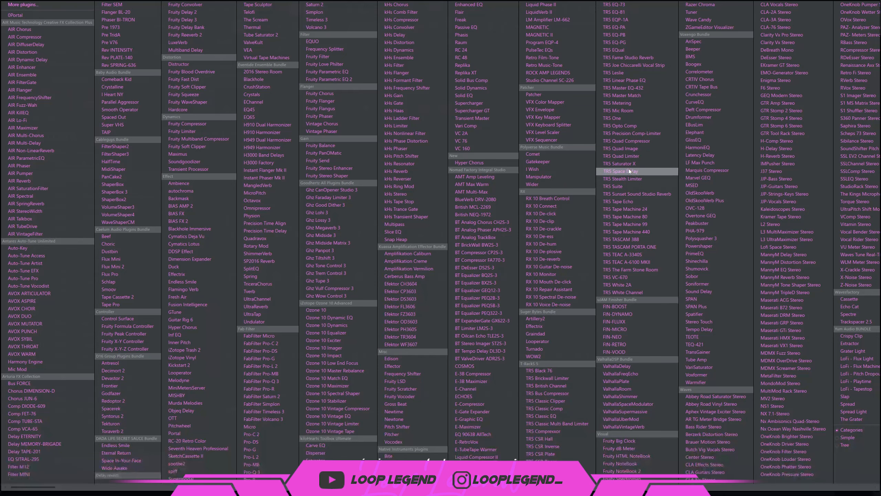
click(337, 279)
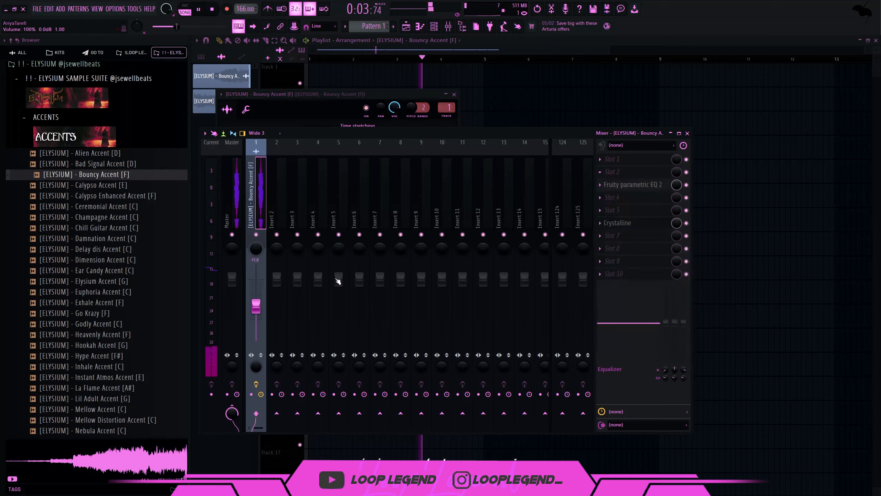
click(610, 172)
click(564, 215)
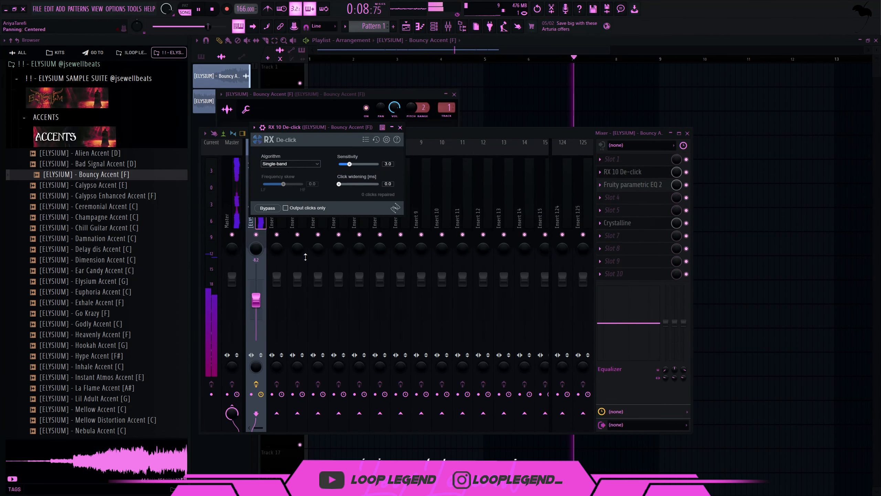
drag(259, 300, 260, 298)
scroll(261, 300, up, 3)
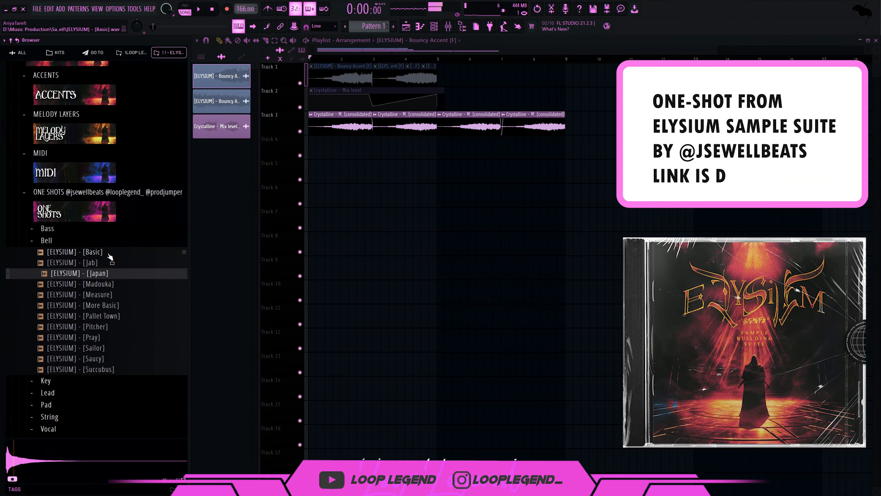
Step: Load the [ELYSIUM] - [Japan] bell one-shot into a new channel and adjust its volume envelope attack
click(92, 274)
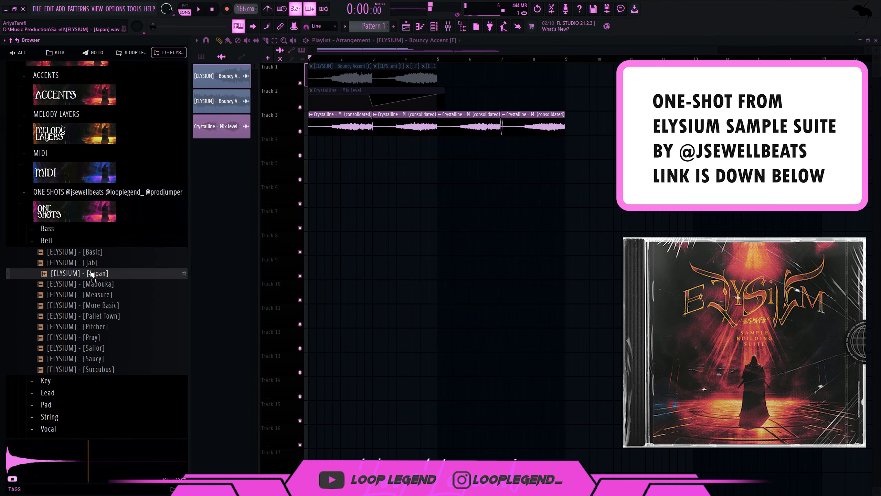
right_click(91, 274)
click(97, 282)
click(301, 165)
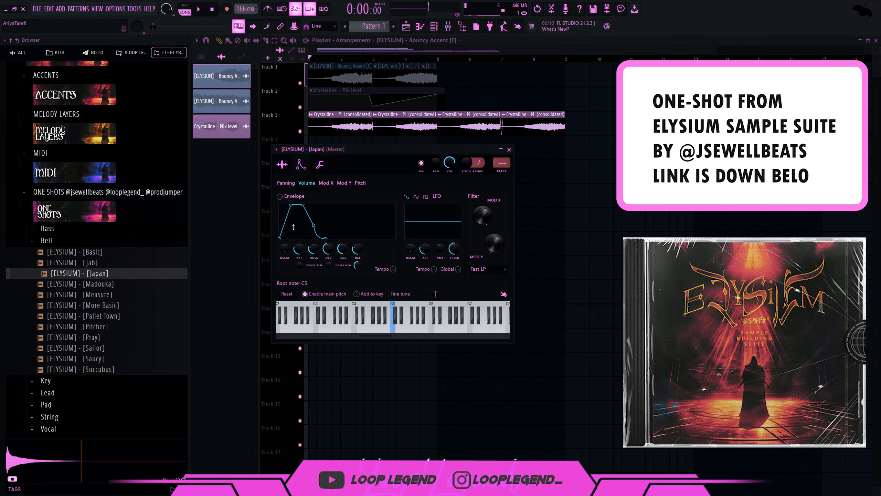
drag(299, 249, 311, 231)
key(space)
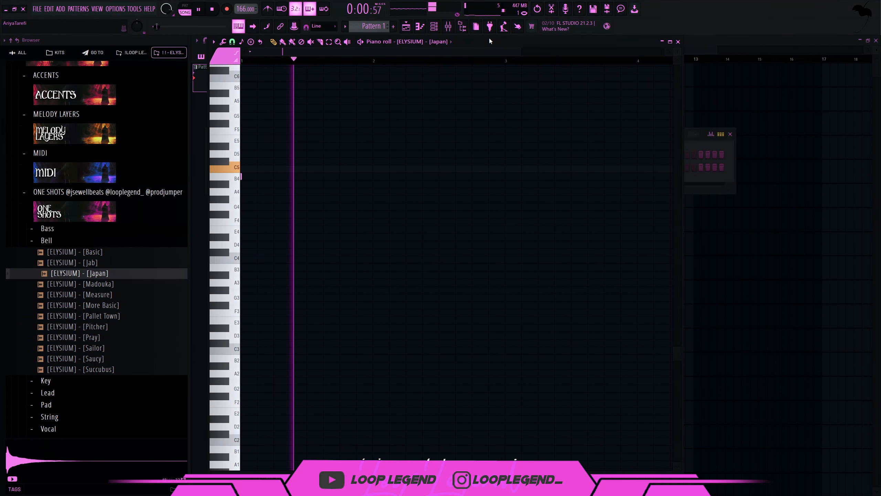
Step: Enter a roll of short A#4 notes with rising velocities leading into a long A#4 note, and play it back
key(space)
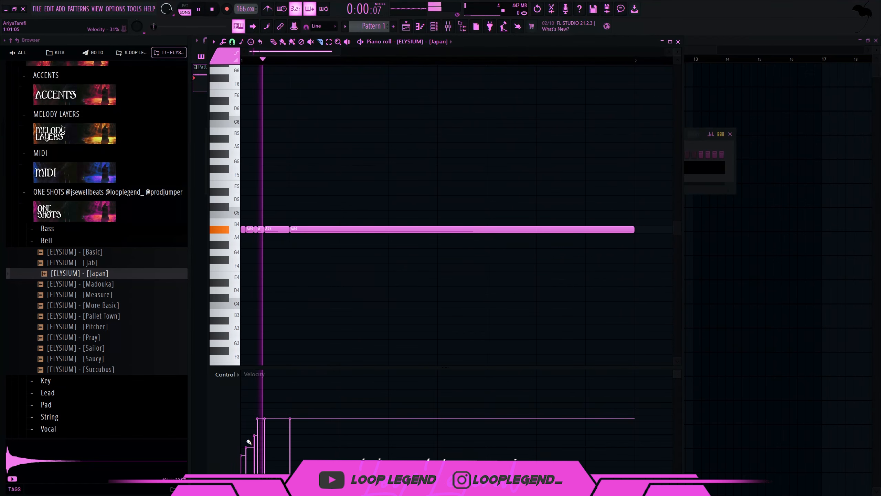
key(space)
key(space)
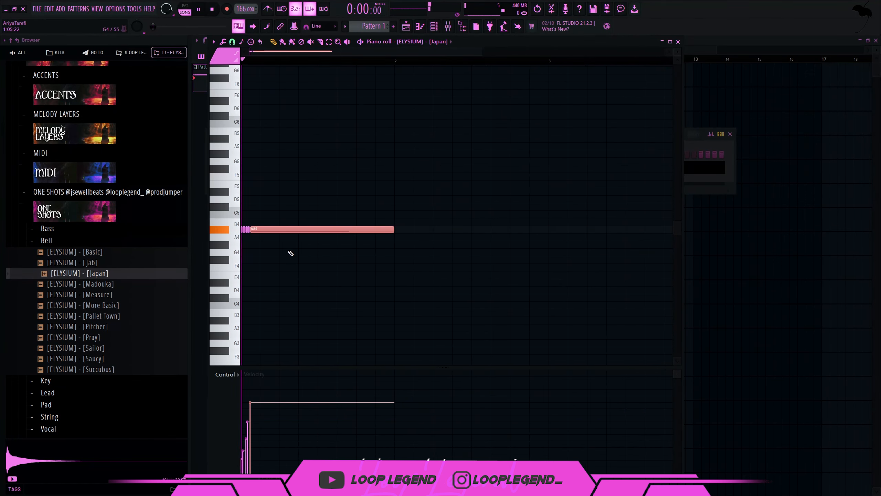
scroll(291, 252, up, 4)
key(space)
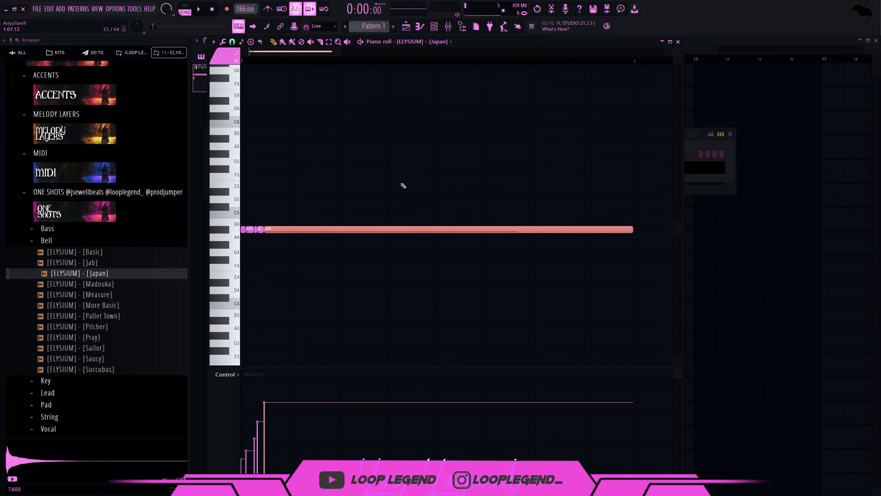
Step: Add a one-bar A#5 note and a one-beat F5 note at the start of bar 1 and audition them
scroll(314, 226, down, 2)
drag(281, 231, 262, 170)
key(space)
key(space)
drag(418, 188, 406, 139)
drag(421, 139, 310, 183)
key(space)
key(space)
scroll(285, 182, up, 3)
key(space)
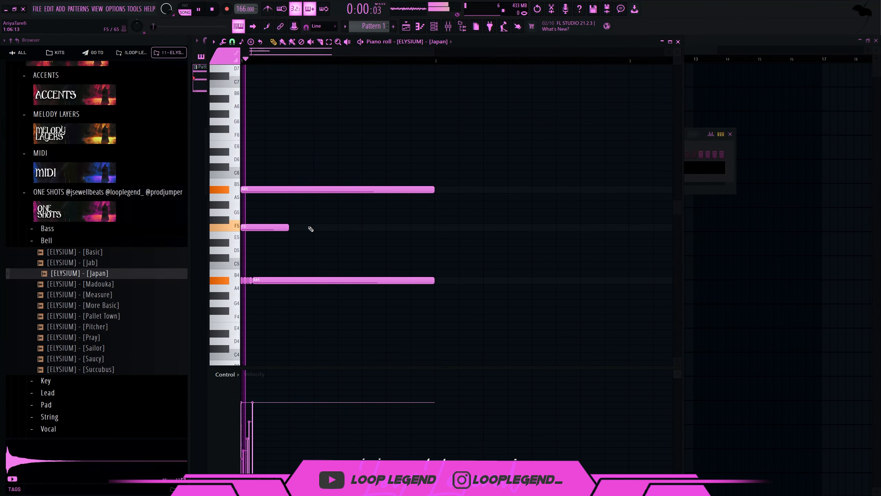
Step: Add a second F5 note halfway through bar 1 and duplicate the A#5 and F5 notes into bar 2
drag(364, 228, 340, 228)
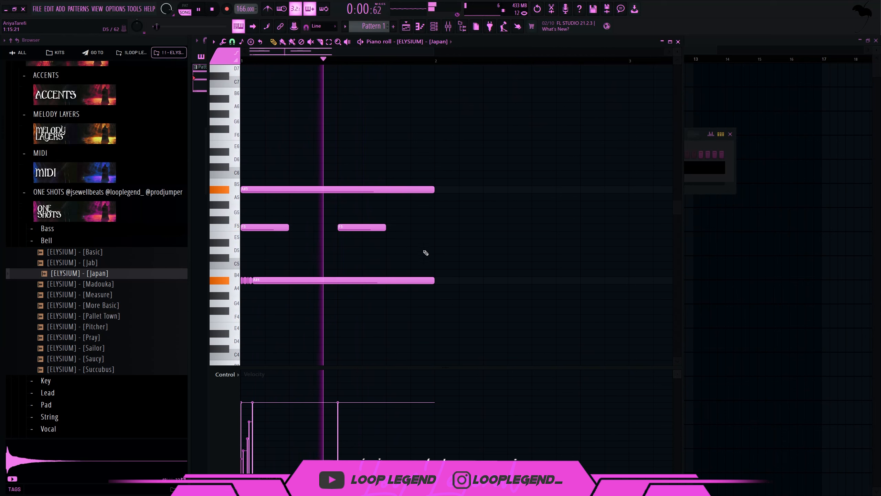
key(space)
drag(432, 244, 242, 167)
key(ctrl+b)
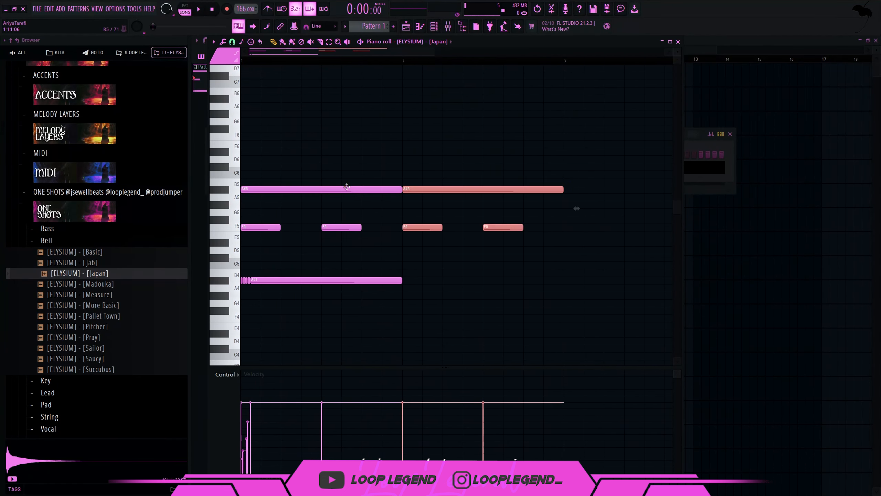
Step: Copy the A#5 note in bar 2 down an octave to A#4 and play the pattern
drag(397, 220, 520, 253)
key(space)
key(space)
drag(465, 304, 430, 292)
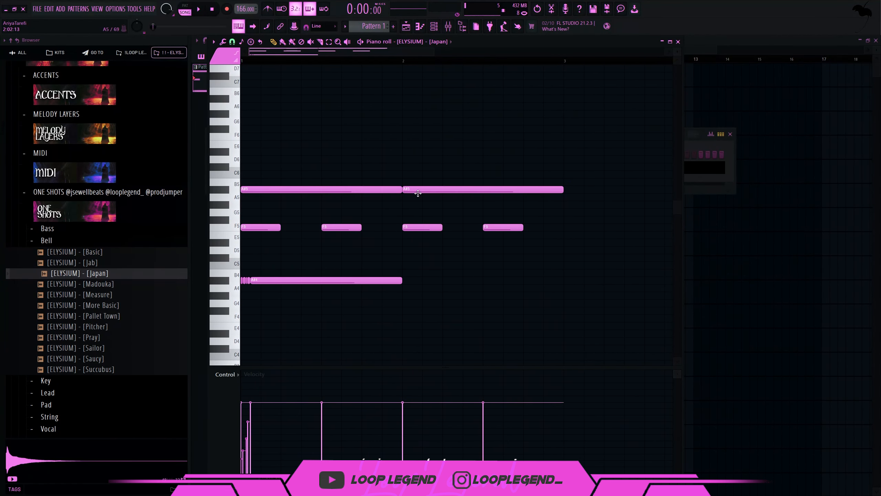
mouse_move(418, 193)
shift+mouse_down()
mouse_move(429, 276)
mouse_move(421, 284)
shift+mouse_up()
key(space)
Step: Add a C#5 note at the start of bar 2, adjust its length and check it in playback
click(407, 258)
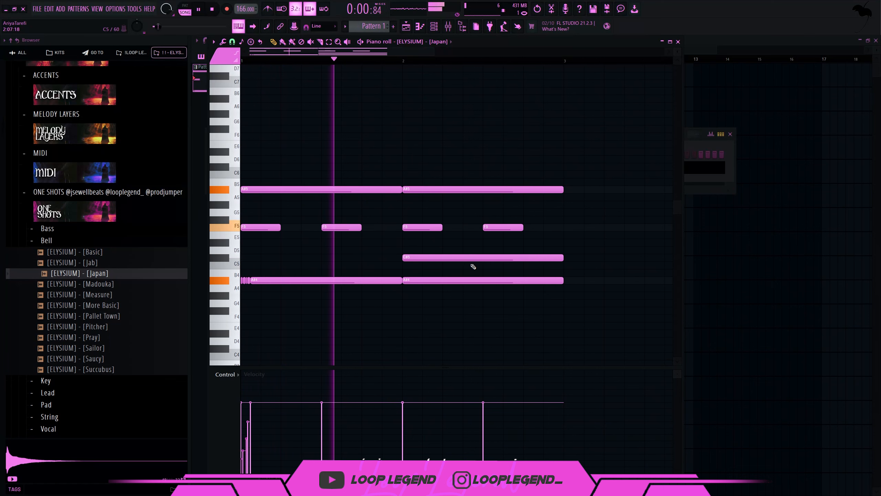
click(486, 265)
drag(512, 273, 489, 255)
drag(562, 258, 423, 260)
key(space)
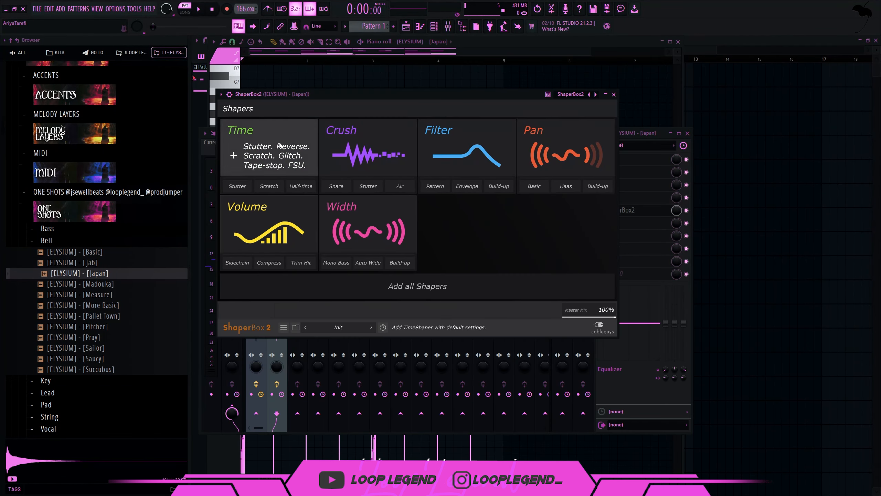
Step: Add the Time shaper in ShaperBox 2 and shorten its LFO length in stages past 1/8d (3/16) during playback
click(312, 153)
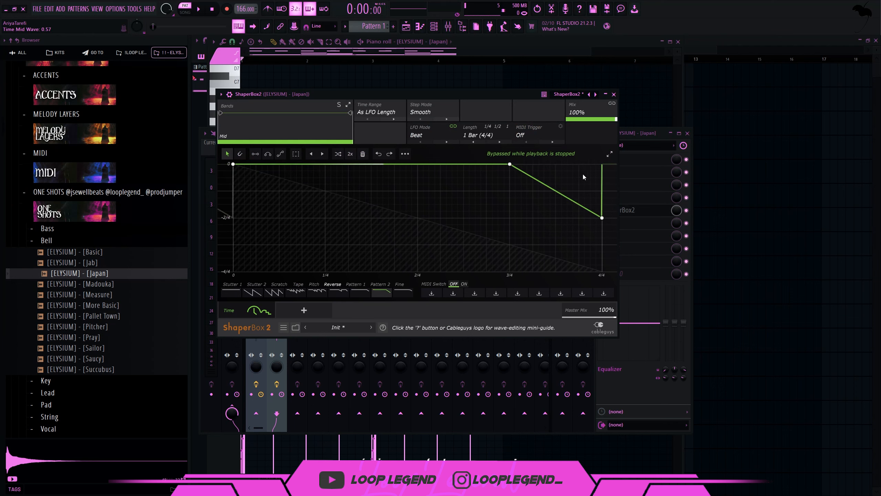
click(474, 142)
click(473, 141)
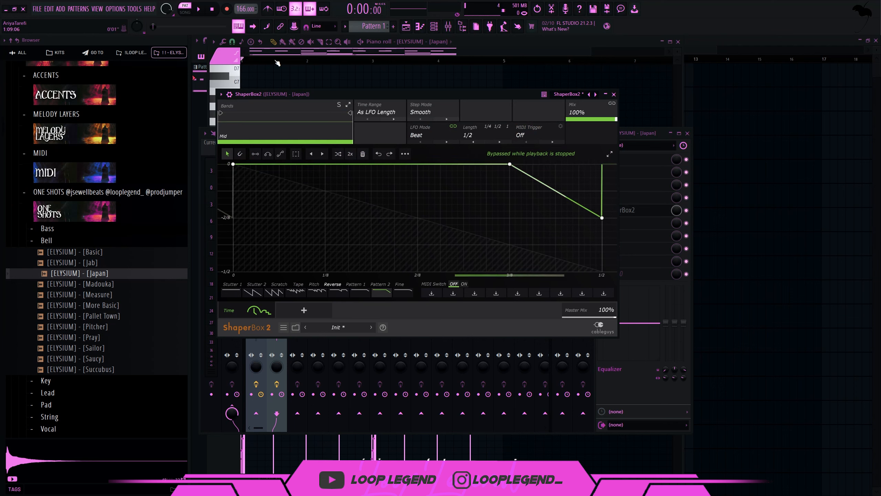
click(203, 10)
click(474, 143)
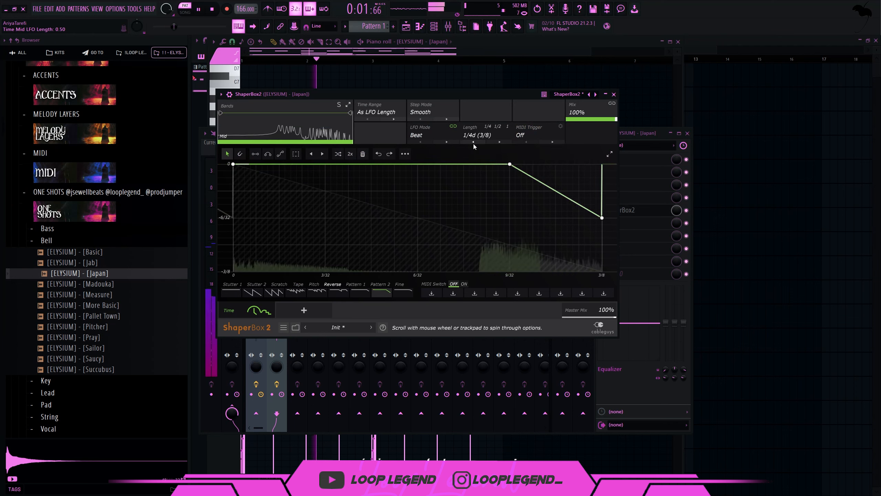
click(474, 143)
click(474, 143)
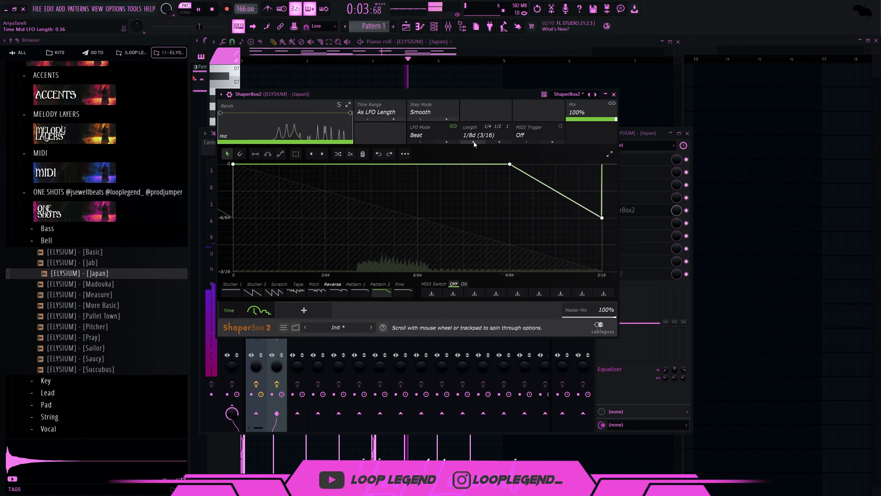
click(474, 143)
click(474, 143)
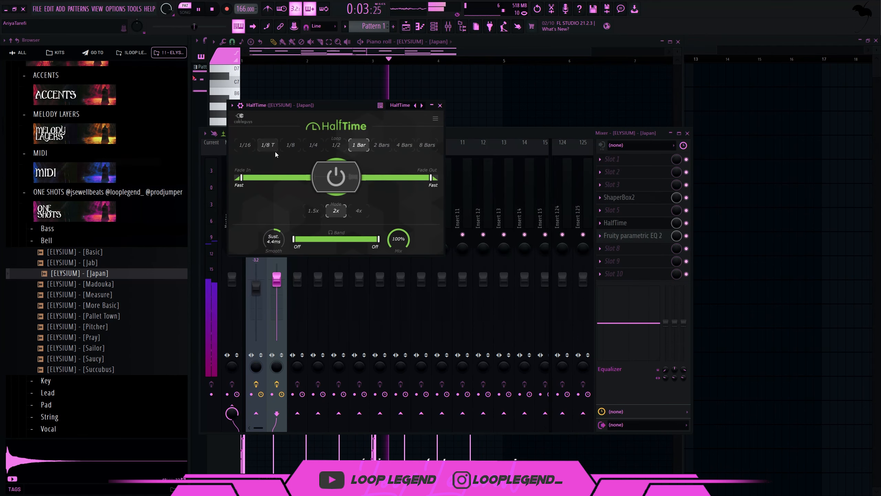
Step: Set HalfTime's loop length to 1/16 and lower its mix to about 7%
click(275, 151)
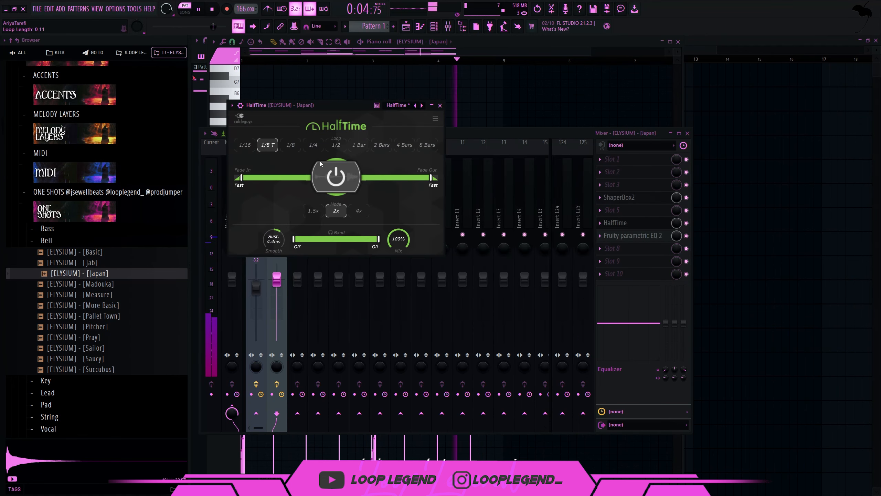
click(249, 145)
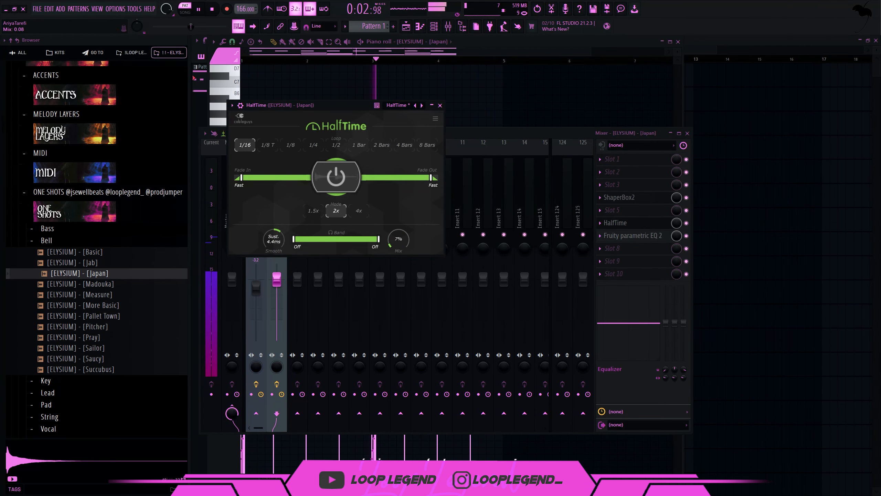
key(Escape)
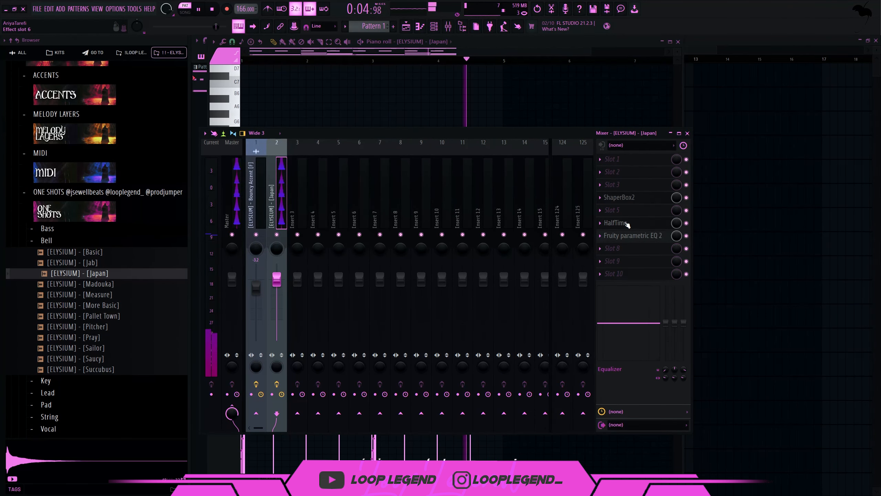
Step: Load Portal on the Japan bell insert and choose the DOWN TEMPO preset
scroll(626, 224, up, 1)
click(626, 212)
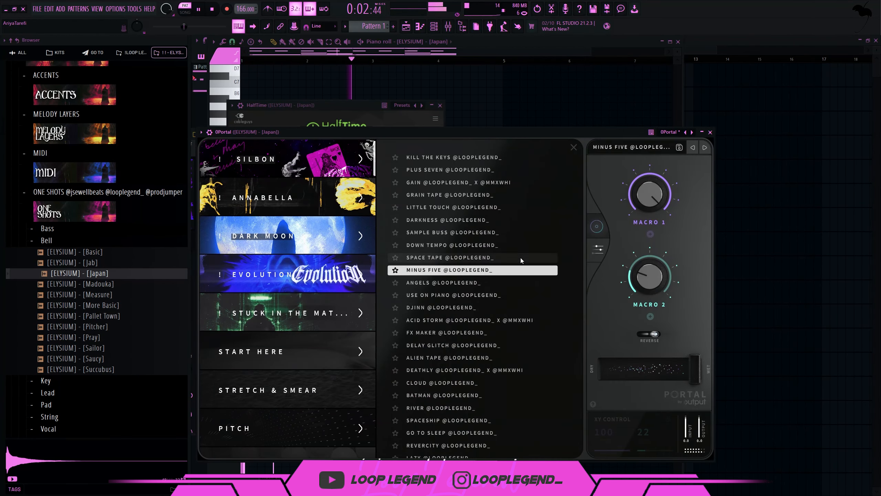
click(446, 245)
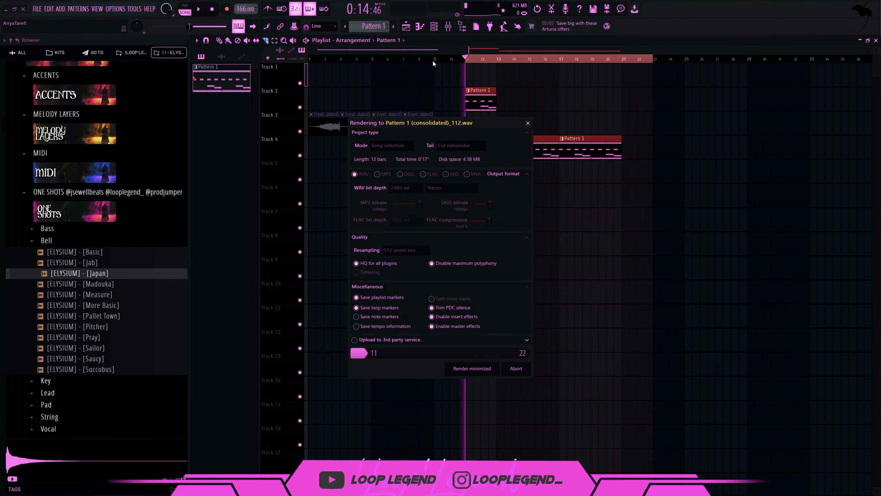
Step: Trim the rendered Pattern 1 clip to start at bar 13, then set its declicking to Generic (bleeding) and stretching mode to Stretch
key(ctrl+z)
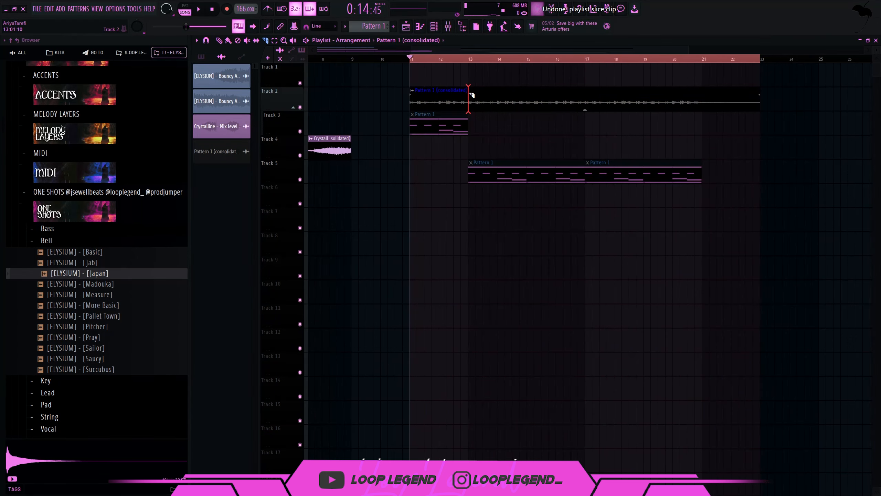
key(p)
double_click(535, 103)
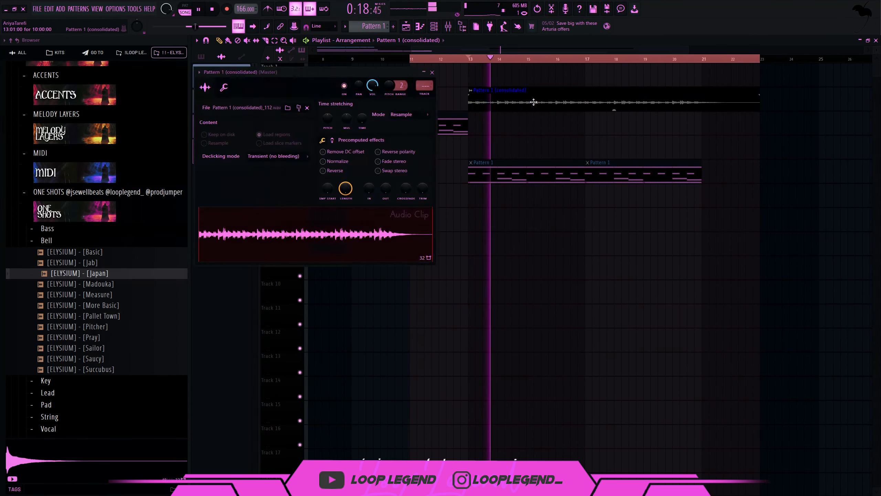
click(306, 157)
click(278, 188)
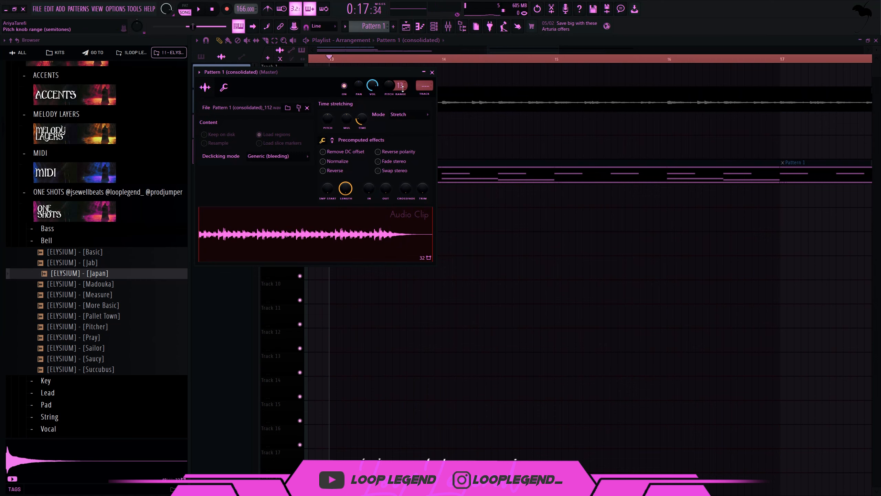
Step: Create a channel pitch automation clip for the rendered bell clip and add points between bars 14 and 15, pasting the 50% value
right_click(390, 88)
click(413, 148)
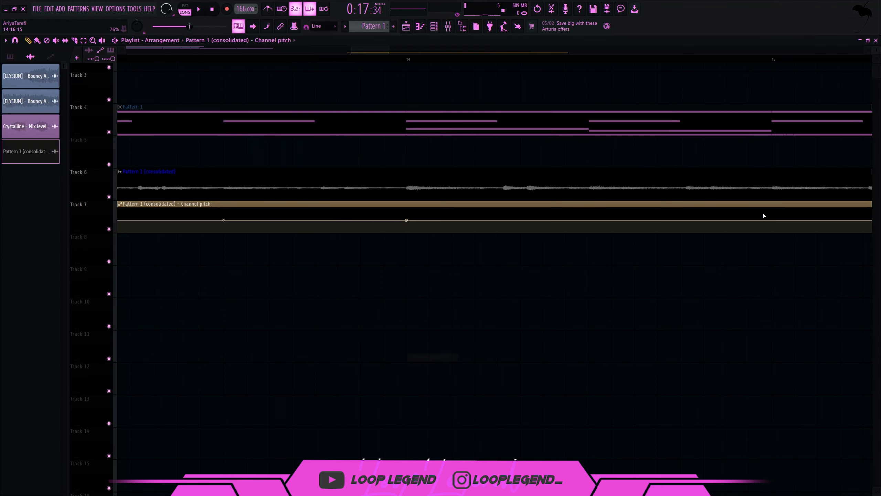
right_click(766, 214)
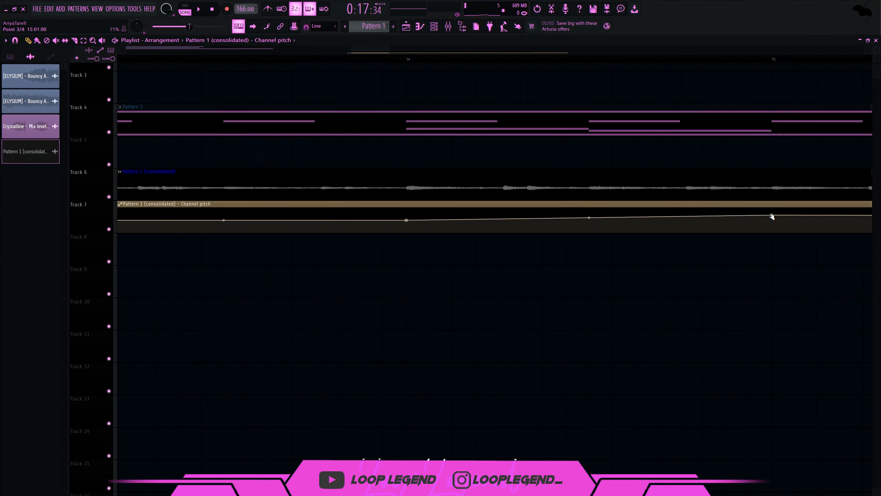
right_click(772, 216)
click(797, 349)
right_click(605, 223)
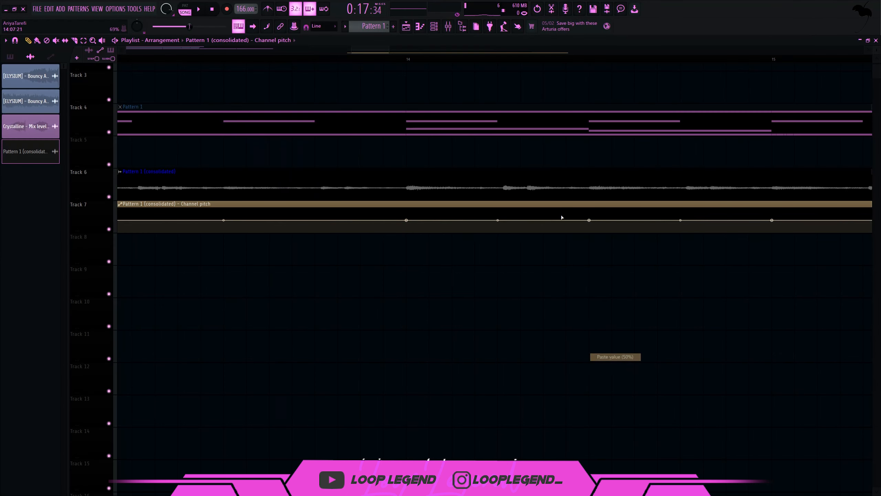
Step: Shape curved pitch dips at the start and middle of bar 14 and a pitch rise near its end, checking them in playback
drag(498, 223, 498, 222)
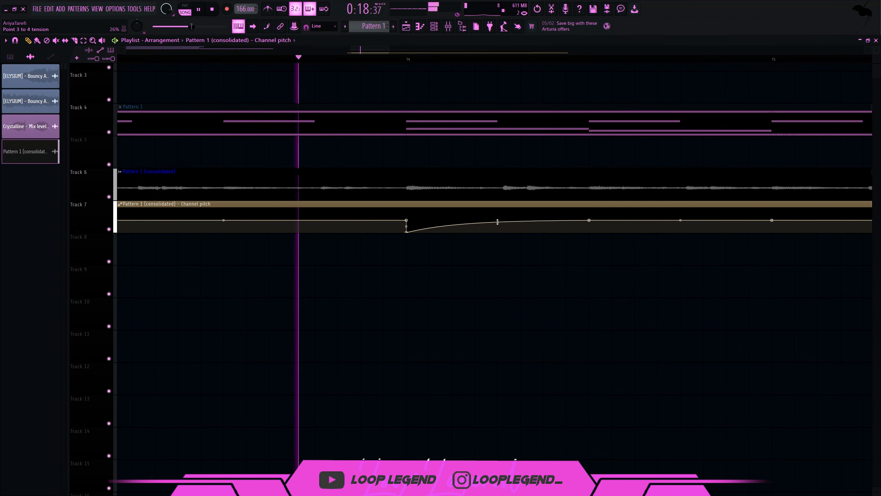
key(space)
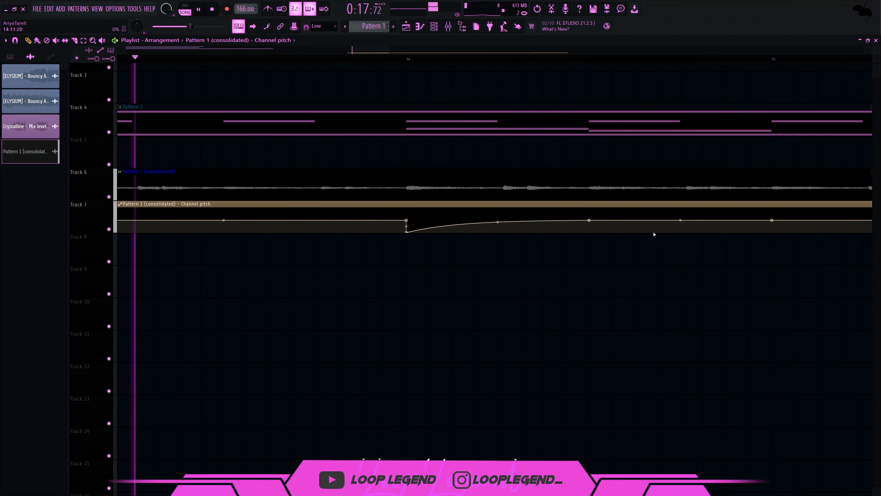
right_click(653, 232)
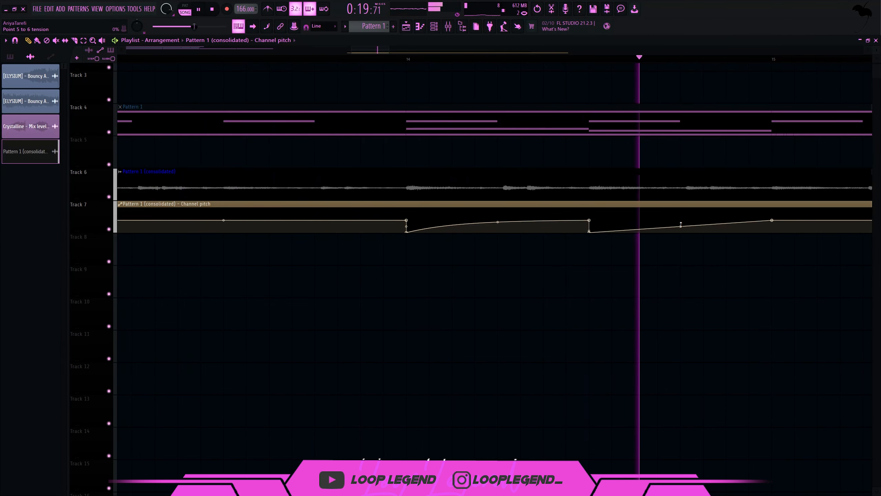
drag(681, 225, 616, 250)
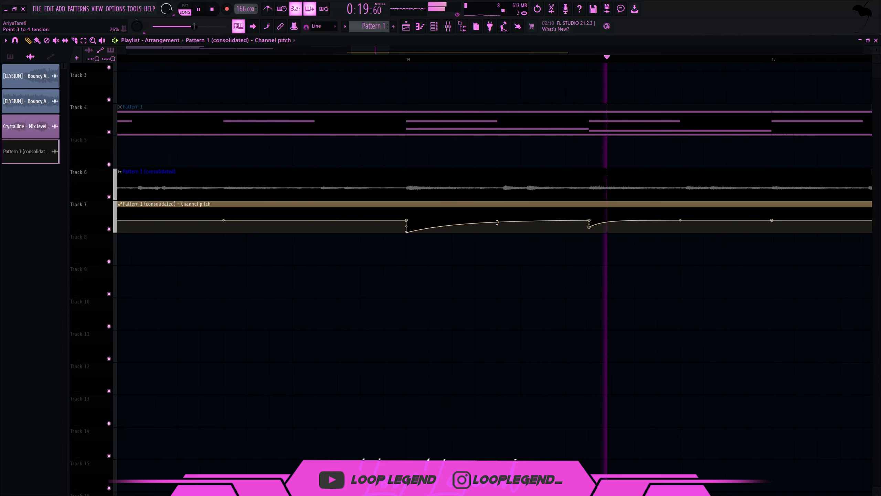
right_click(736, 220)
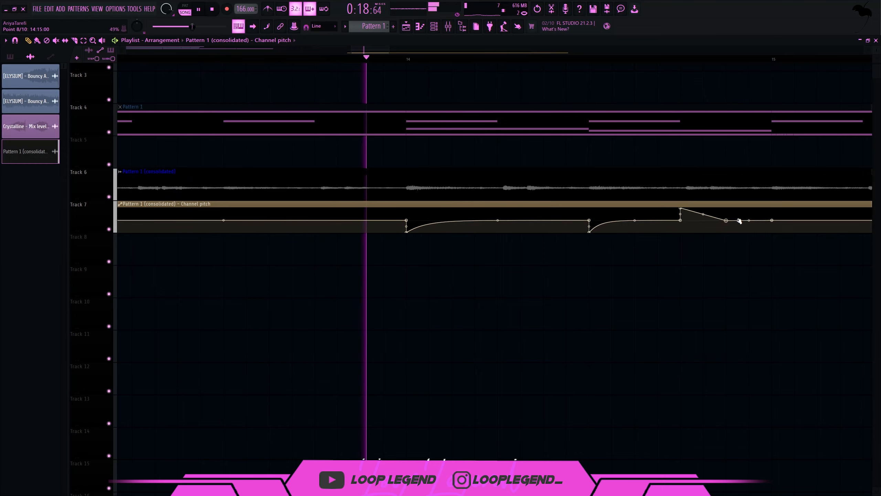
drag(736, 220, 772, 208)
Step: Audition the Elysium bass one-shots and load [ELYSIUM] - [Tuf] as a new channel
scroll(694, 247, down, 3)
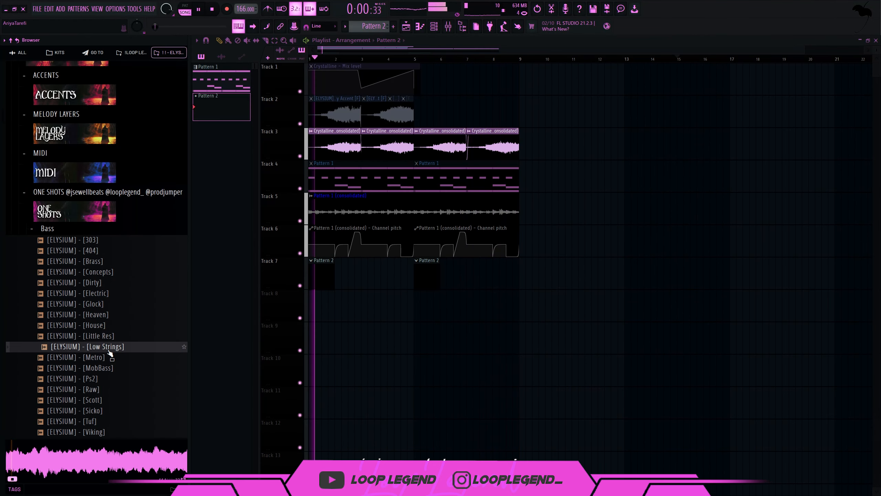
click(100, 382)
click(104, 394)
scroll(104, 407, down, 2)
click(104, 368)
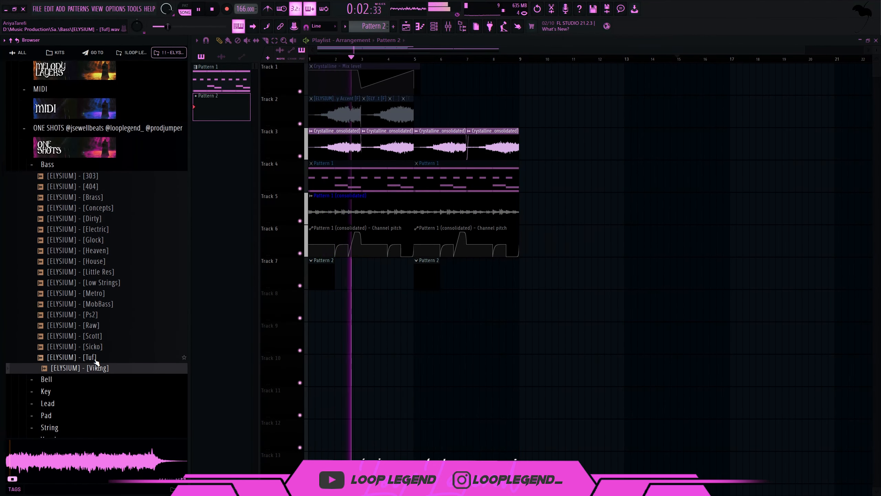
click(95, 360)
right_click(96, 361)
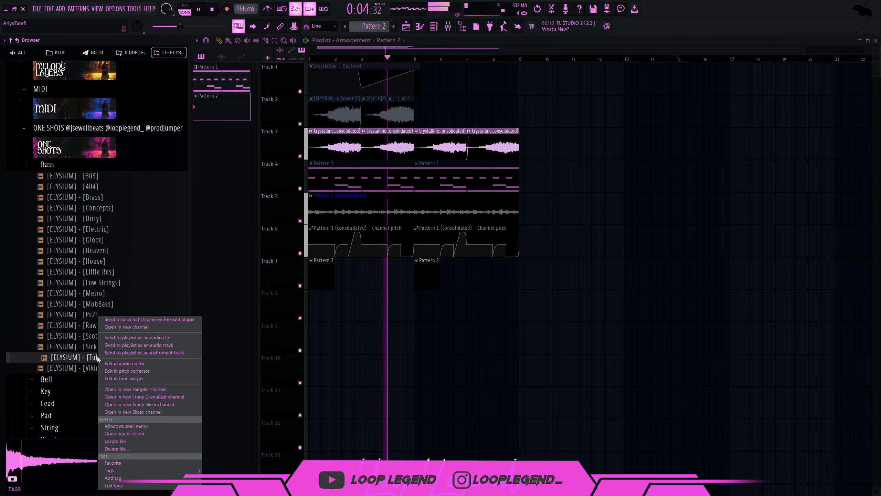
click(114, 356)
Step: Enable the Tuf channel's volume envelope with no attack, full hold and a sustain level of 0%
click(246, 109)
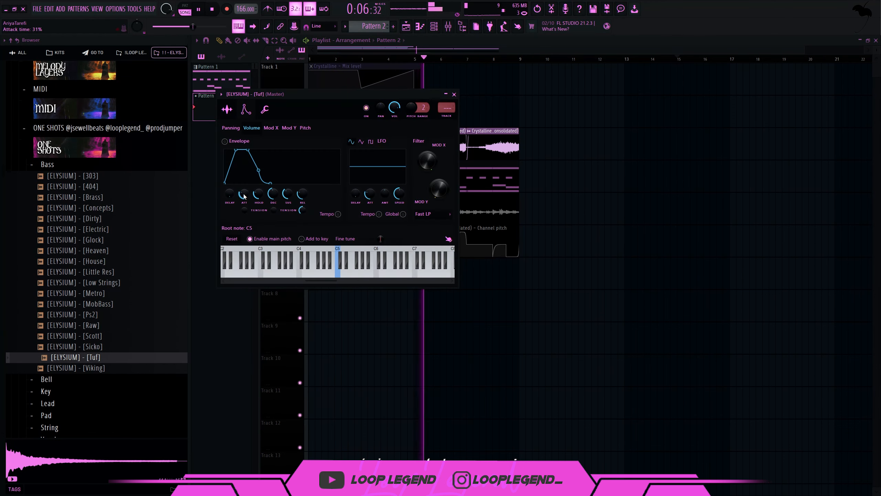
drag(244, 195, 244, 225)
drag(258, 193, 252, 141)
key(F6)
key(F6)
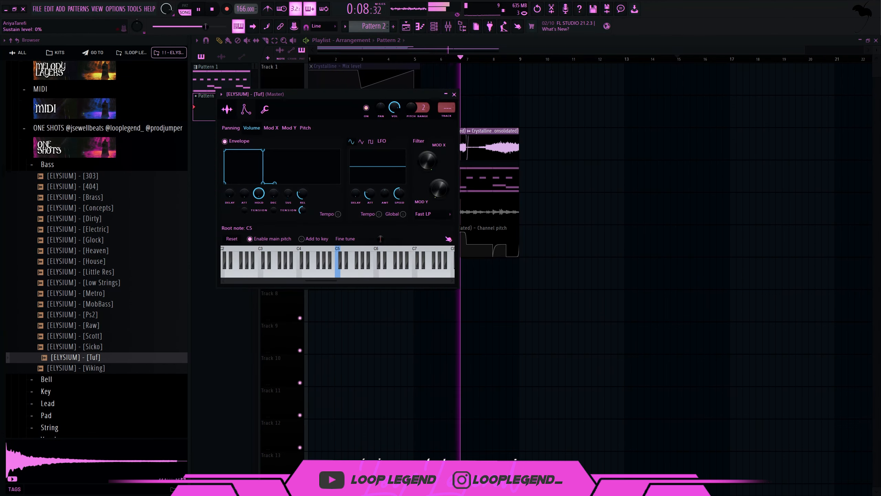
Step: In Tuf's piano roll, place a two-bar A#4 note at bar 1, remove the stray A#6 note and duplicate the A#4 to bar 3
key(F6)
key(space)
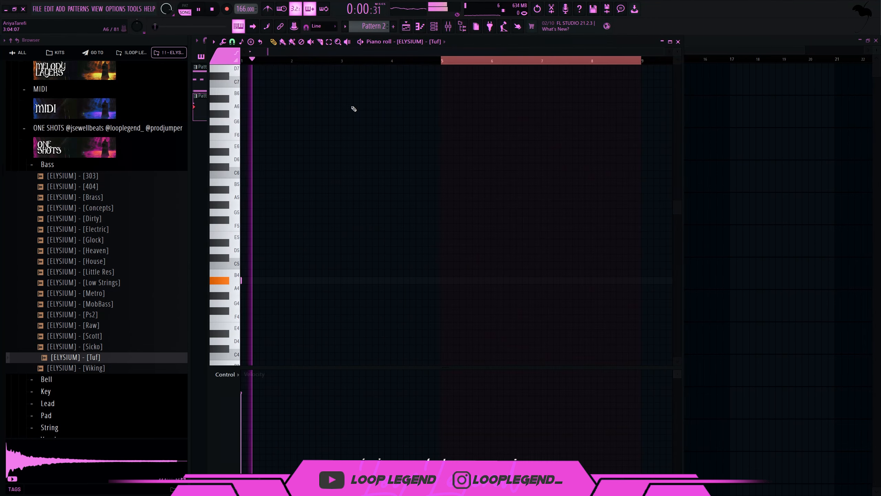
click(341, 102)
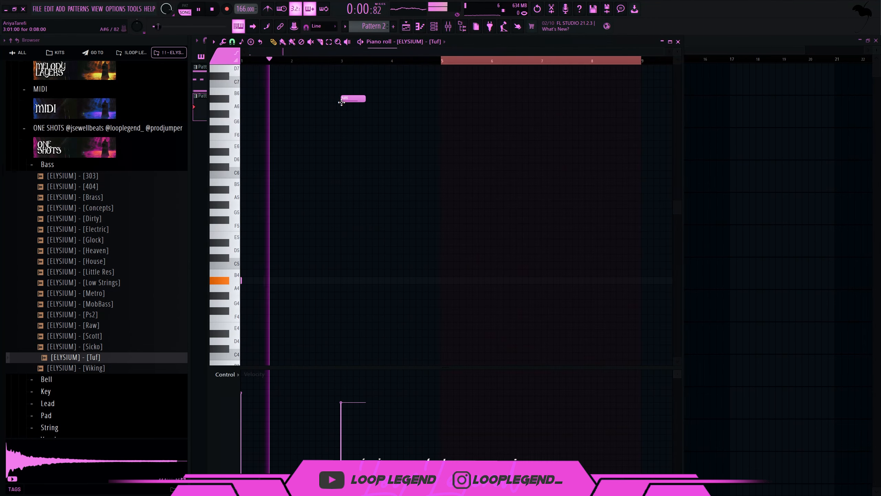
key(ctrl+l)
right_click(342, 101)
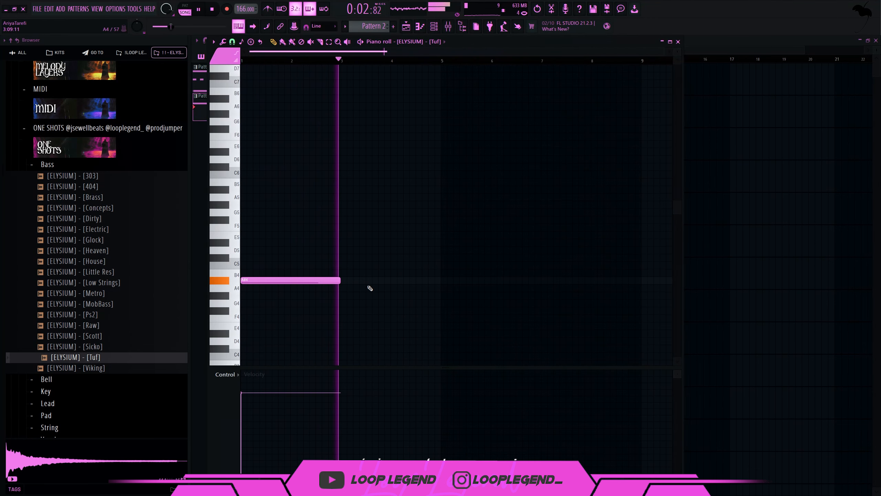
key(ctrl+b)
key(space)
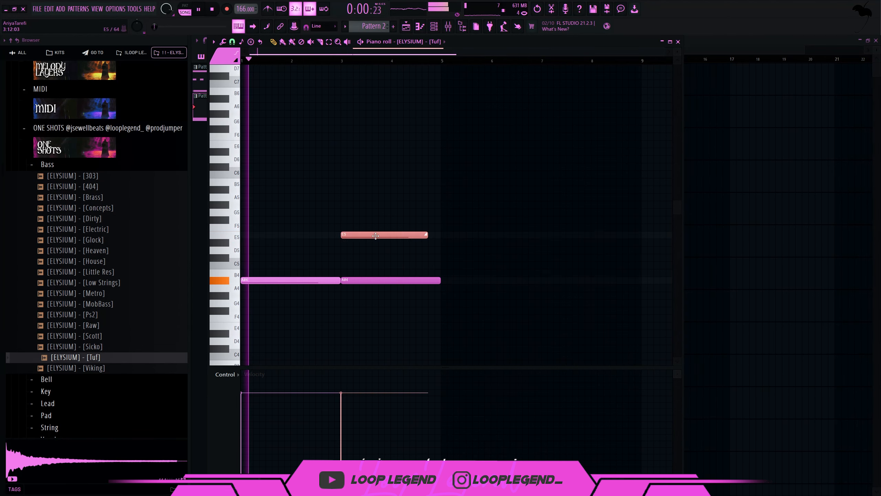
Step: Move the F5 slide note onto A#4 just after the start of bar 3 and check it in playback
key(space)
drag(376, 236, 382, 280)
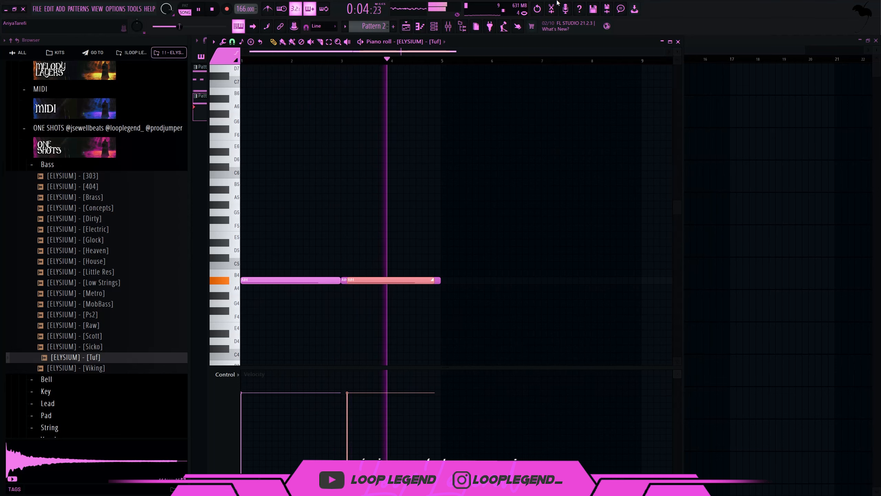
key(space)
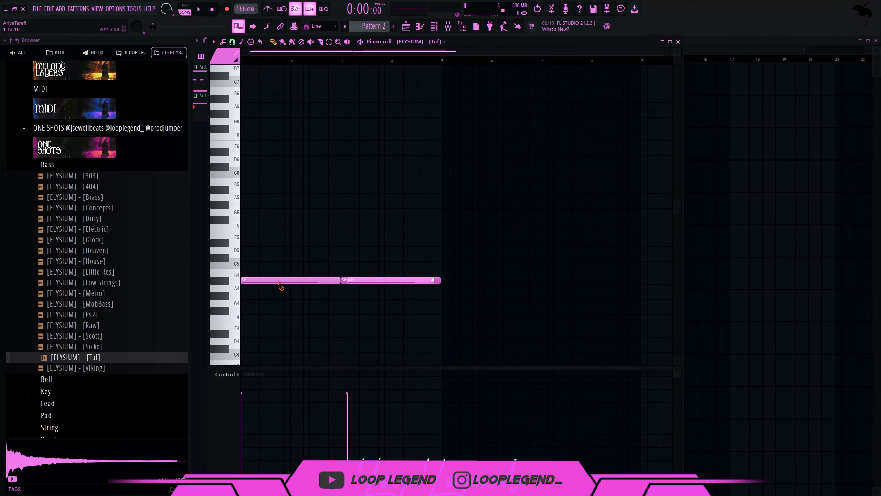
Step: Give the A#4 bass note at bar 1 the green note colour and play the loop
click(227, 52)
click(237, 72)
drag(249, 189, 184, 285)
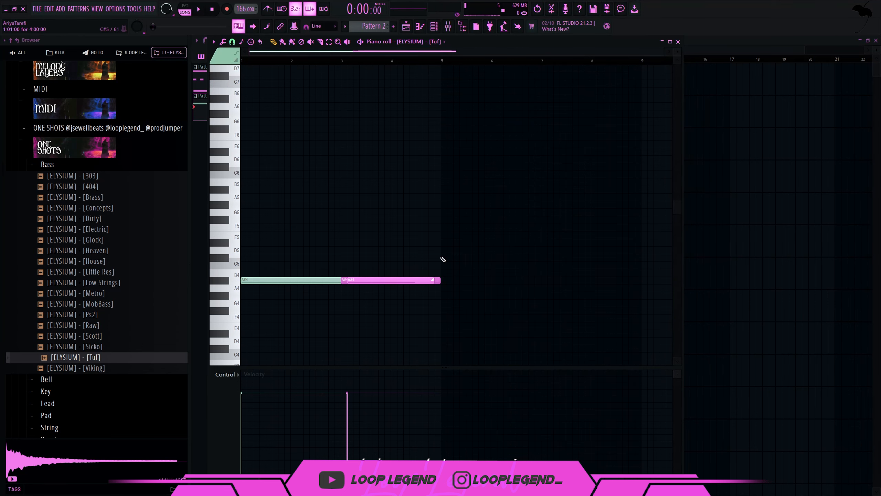
key(space)
Step: Route the Tuf bass channel to mixer insert 5
key(F6)
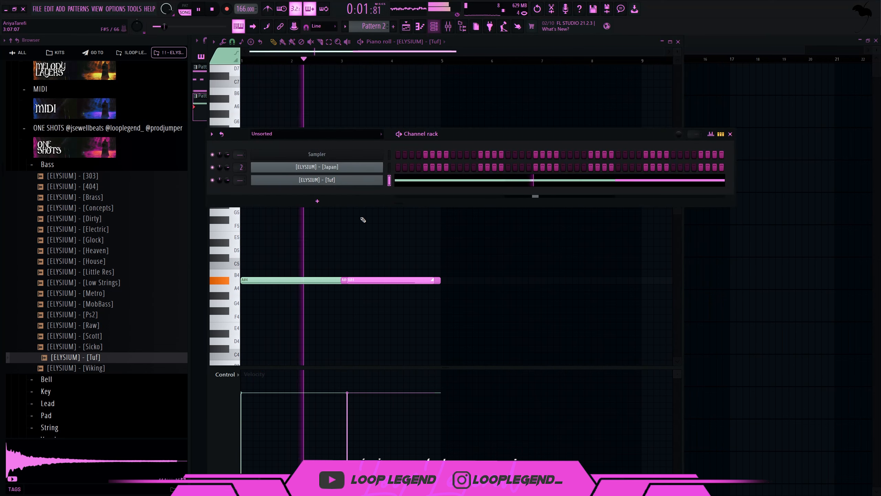
key(F9)
key(F6)
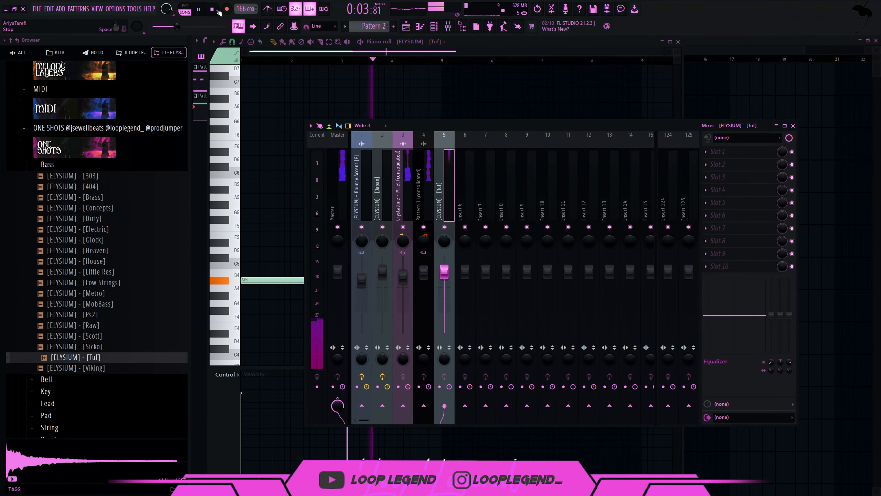
key(F9)
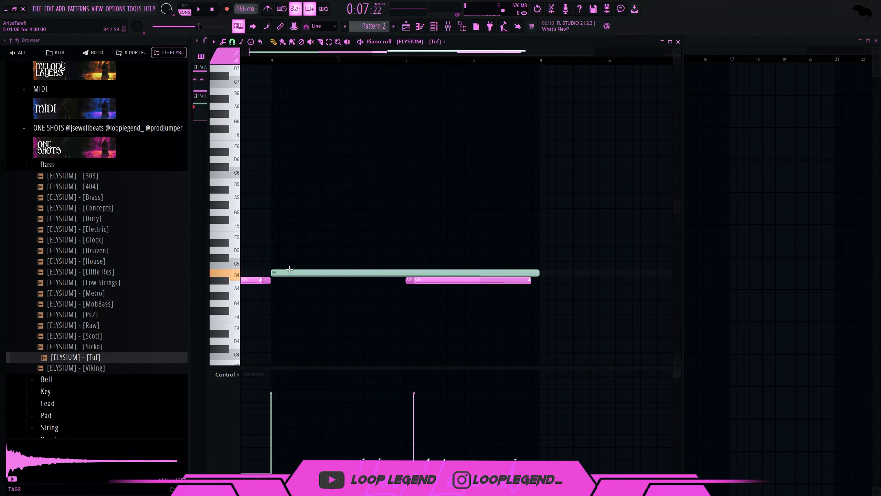
Step: Add an F#4 note in bar 8 of the repeated bass phrase, raise it an octave and shorten it
drag(289, 271, 505, 309)
key(space)
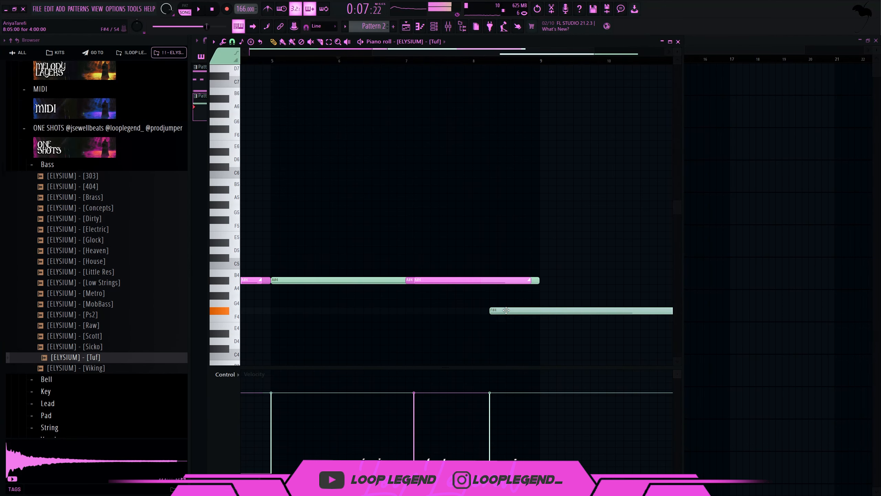
ctrl+click(507, 310)
key(space)
key(ctrl+Up)
drag(672, 219, 557, 221)
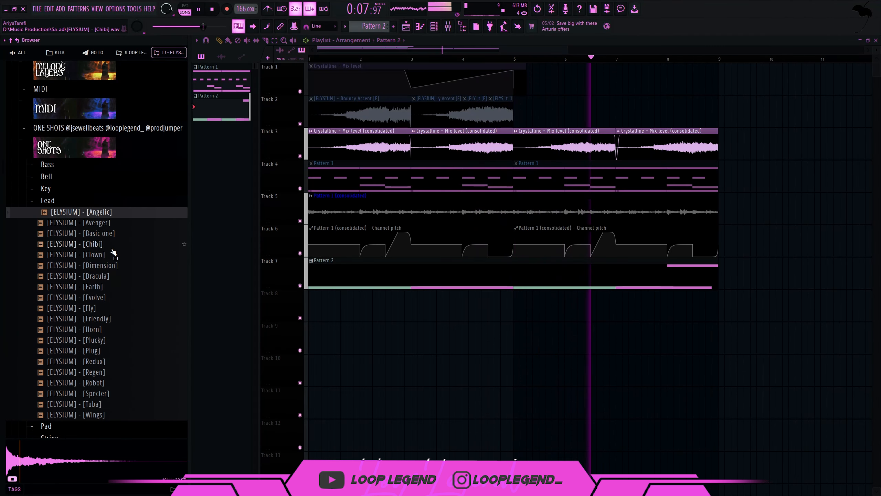
Step: Audition the Elysium lead one-shots, including Chibi, Earth, Friendly, Dracula, Fly, Redux and Robot
click(111, 247)
click(116, 286)
click(104, 319)
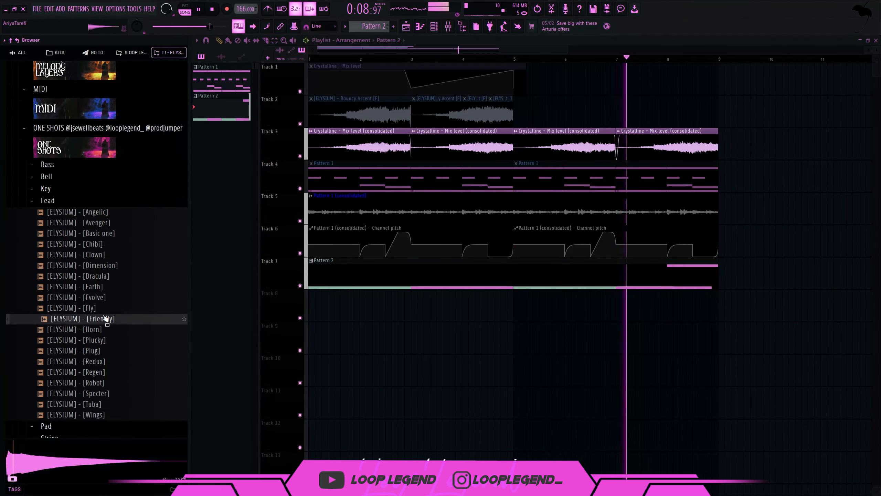
click(103, 276)
click(103, 289)
click(105, 308)
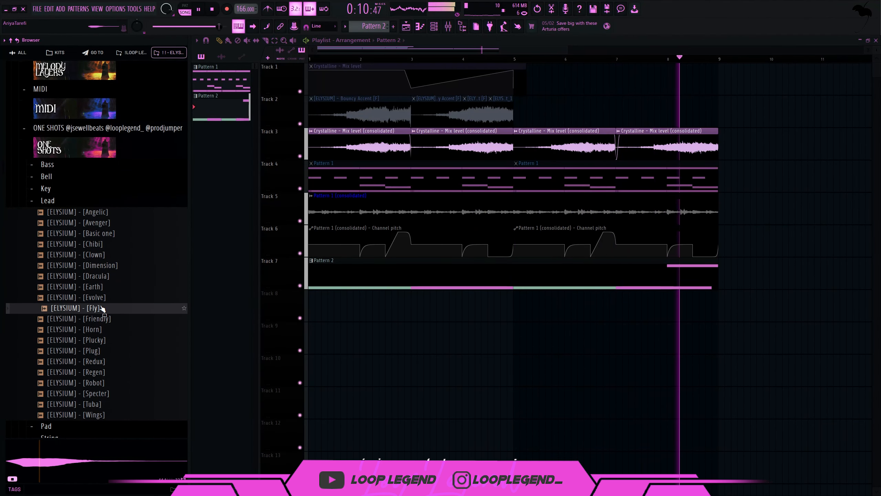
click(110, 361)
click(111, 383)
Step: Load [ELYSIUM] - [Robot] in a new channel and enable its volume envelope with no attack
key(F9)
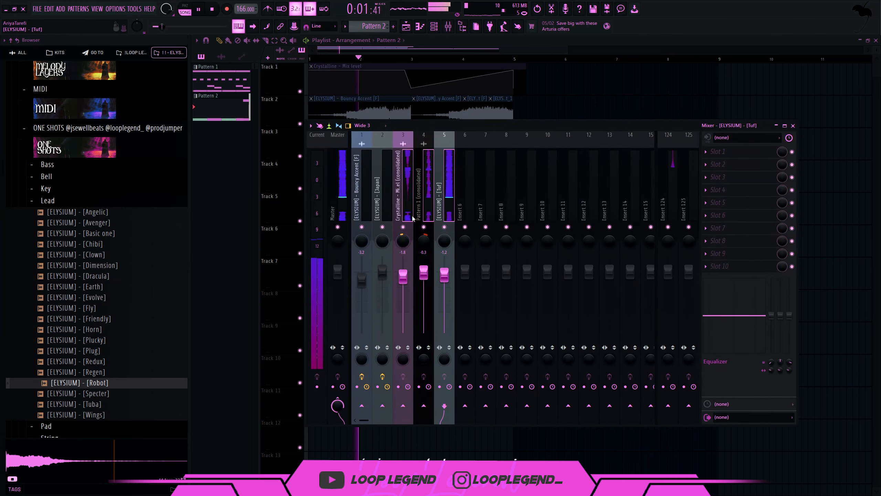
key(F9)
right_click(132, 383)
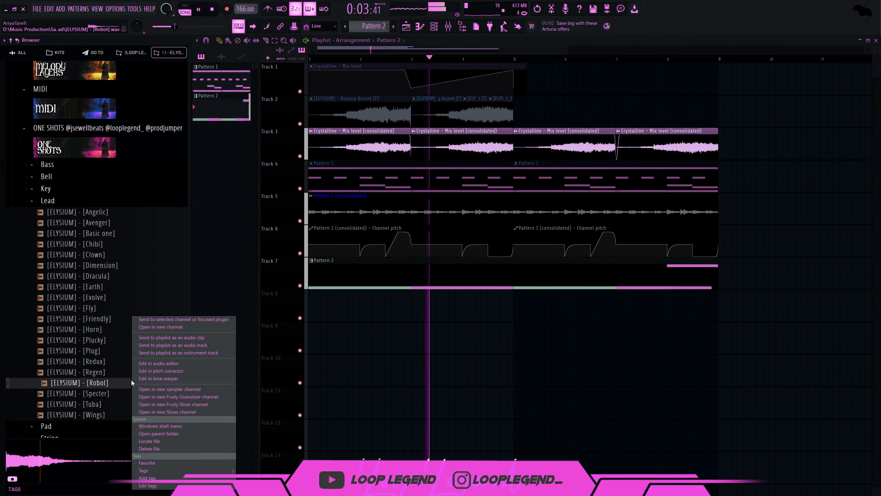
click(153, 327)
click(261, 123)
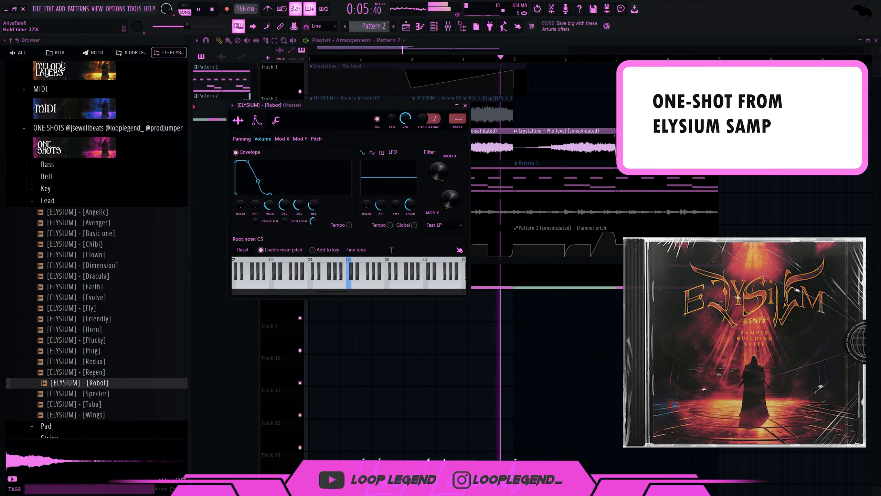
Step: Place an 8-step C5 note at the start of Robot's piano roll and check it in playback
key(F6)
key(space)
key(space)
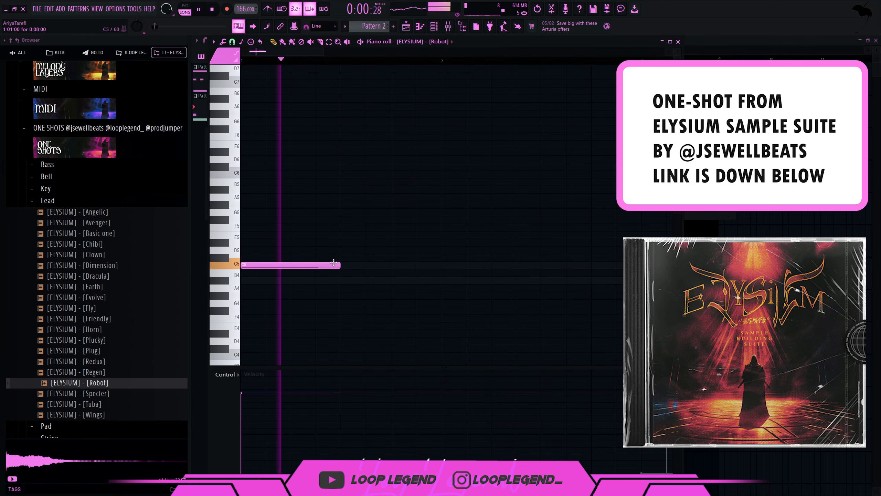
key(space)
key(space)
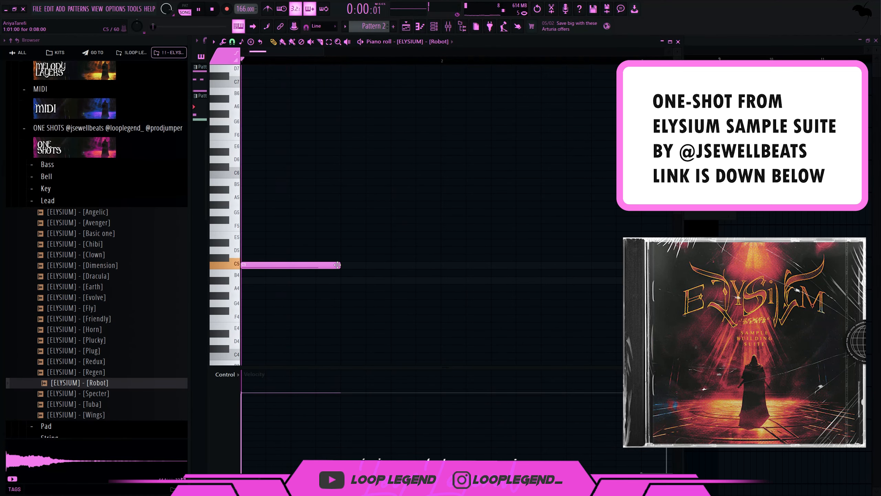
Step: Follow Robot's first C5 note with 1/6-beat notes on C5, C#5 and D#5, and a 6-step C5 note using 1/2-beat snap
click(344, 264)
key(space)
click(232, 41)
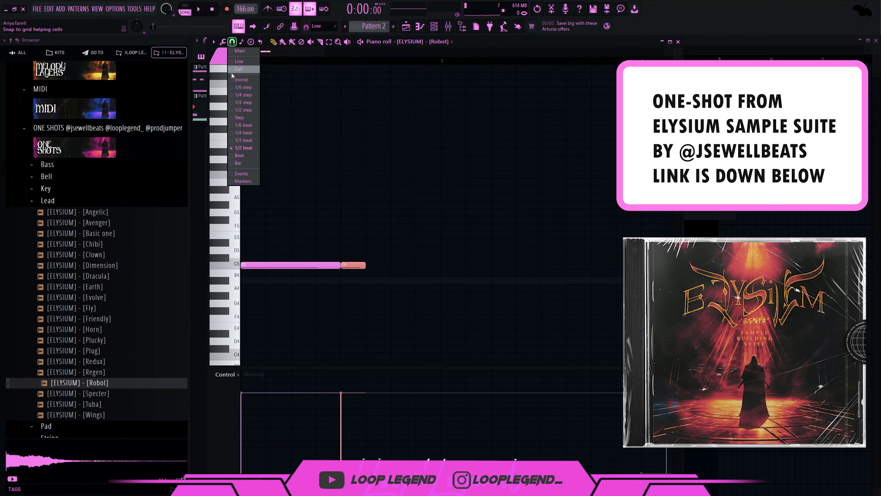
click(249, 125)
click(232, 41)
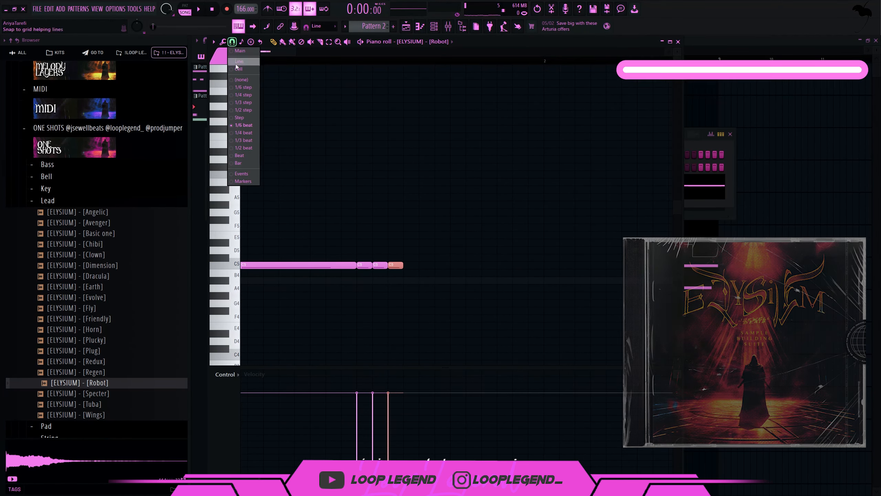
click(244, 147)
click(405, 265)
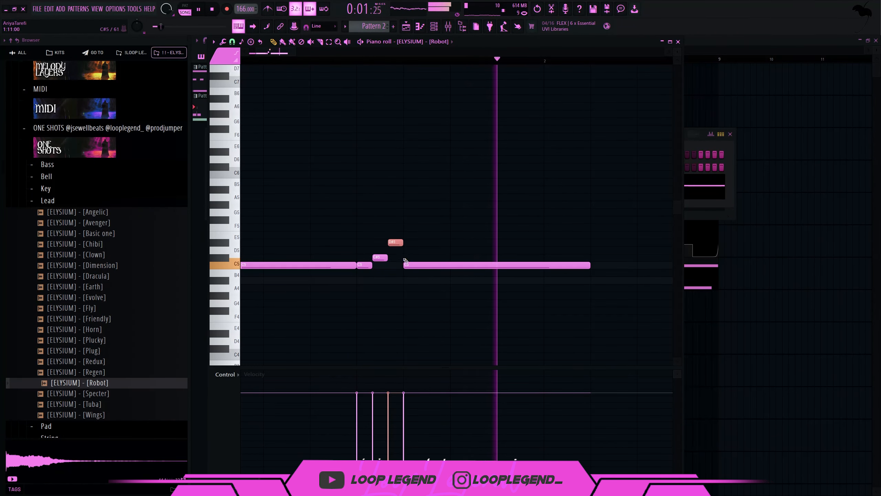
drag(489, 255, 485, 266)
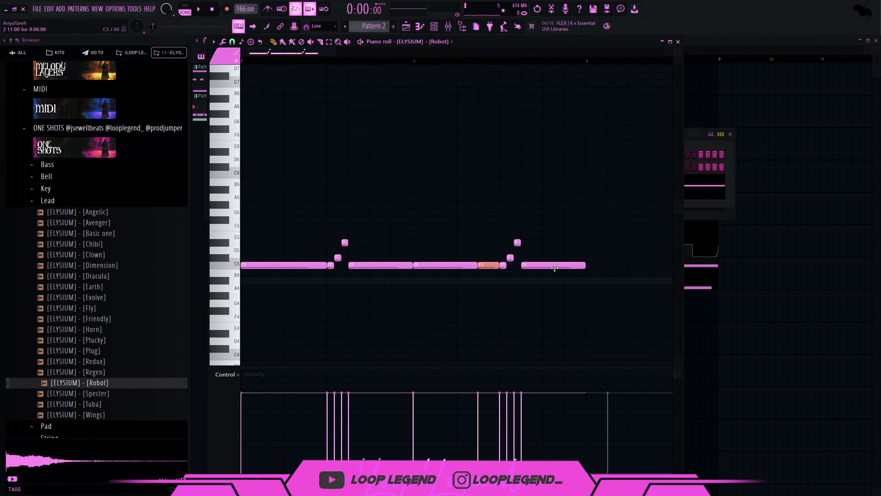
Step: Flip the short-note run and long C5 in bar 2 horizontally and play the phrase back
drag(531, 264, 504, 223)
key(alt+y)
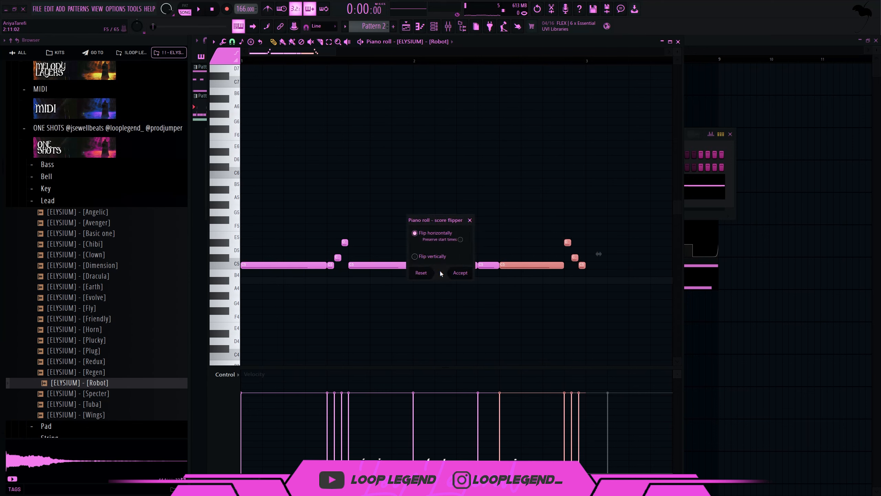
click(460, 273)
key(space)
Step: End bar 2 with a 4-step C#5 and a D#5 at 2:13:00, deleting the flipped short notes, and play it
drag(533, 267, 532, 259)
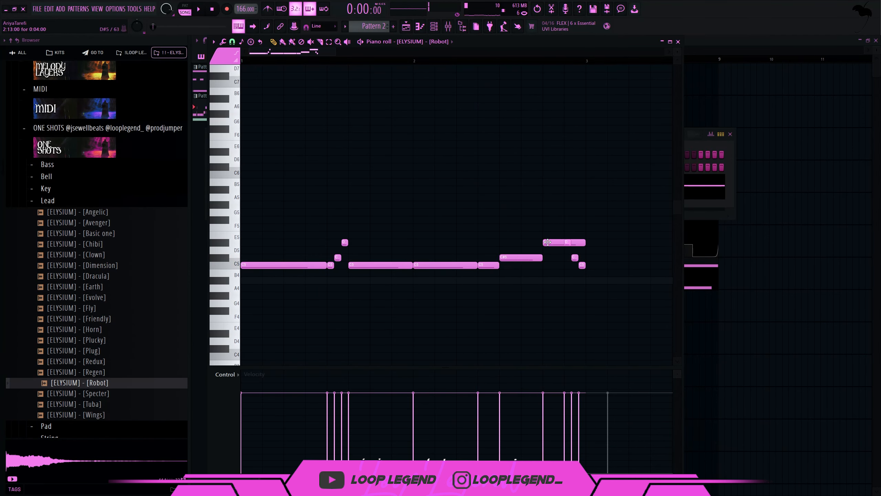
scroll(572, 248, up, 3)
right_click(557, 242)
right_click(570, 257)
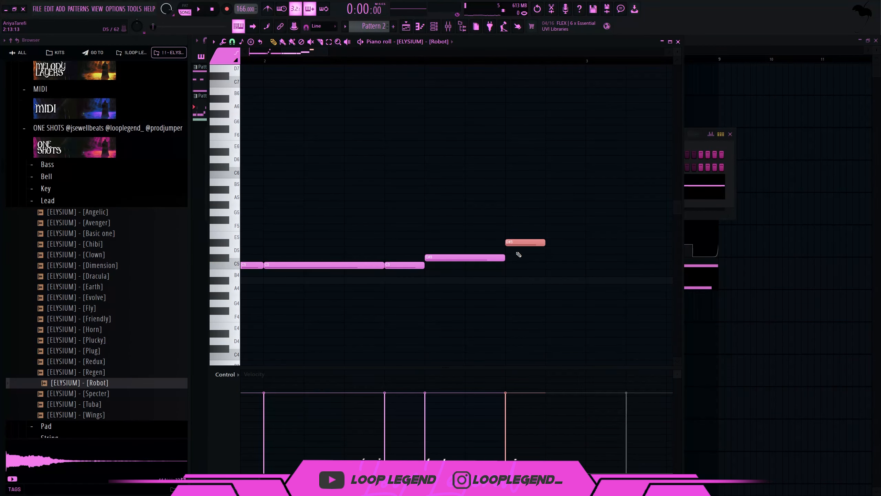
key(space)
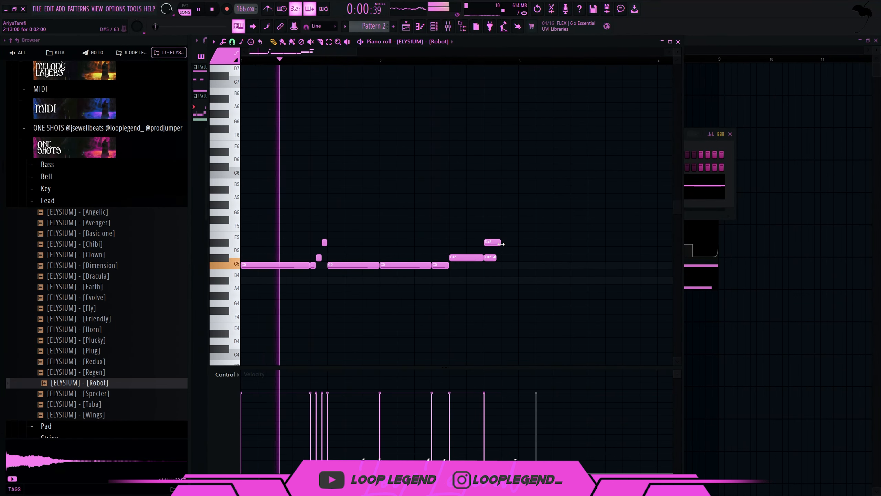
Step: Extend bar 2's D#5 note to four steps and duplicate the two-bar phrase into bars 3 and 4
drag(500, 242, 519, 242)
ctrl+click(537, 290)
key(ctrl+b)
scroll(489, 303, down, 3)
ctrl+click(488, 303)
scroll(465, 284, up, 3)
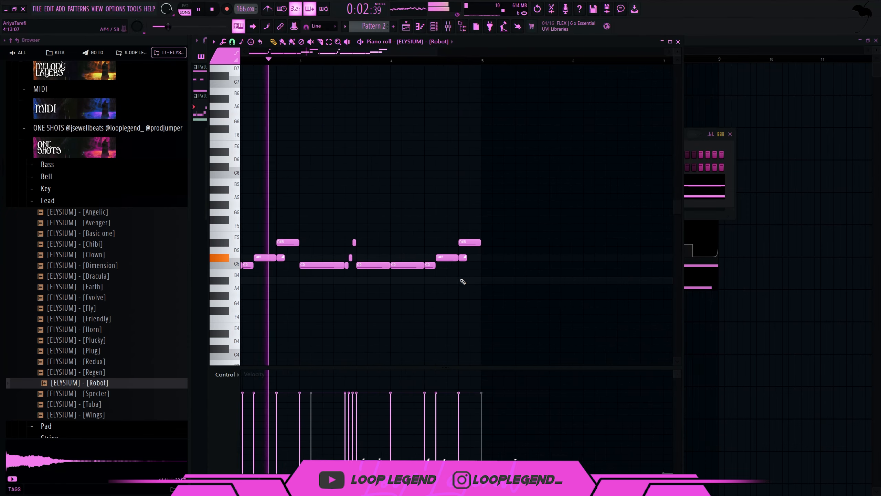
Step: Lower the short C#5 note under the final D#5 in bar 4 to C5 and check it in playback
drag(466, 254, 480, 267)
key(shift+Down)
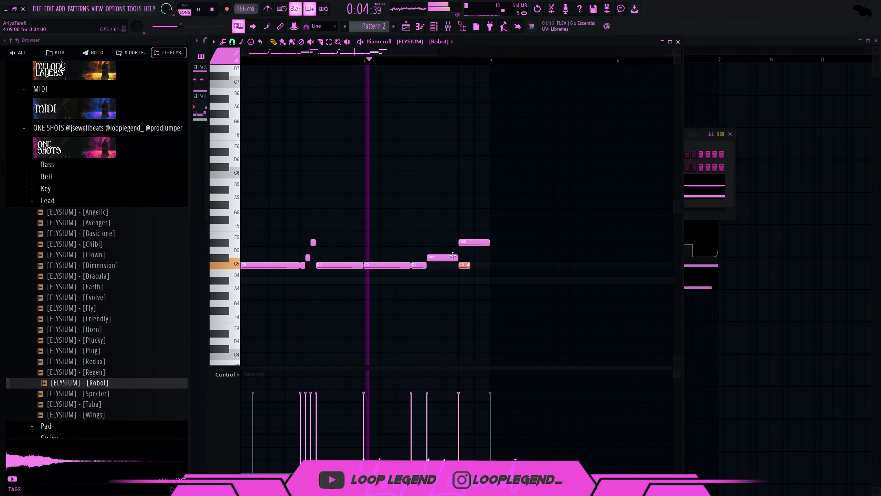
scroll(444, 208, down, 2)
key(space)
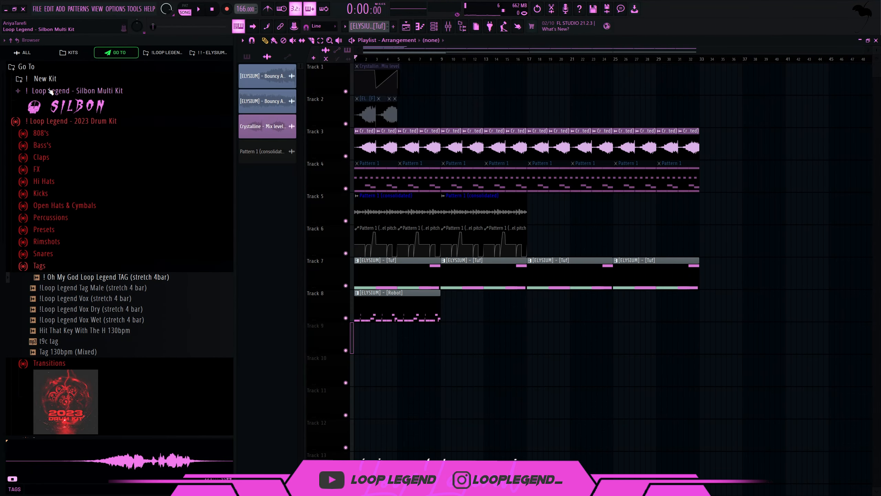
Step: Audition the [1899] effects in the Silbon Multi Kit's FX folder, including C# to C, C# to B, C to B and C to A#
click(48, 207)
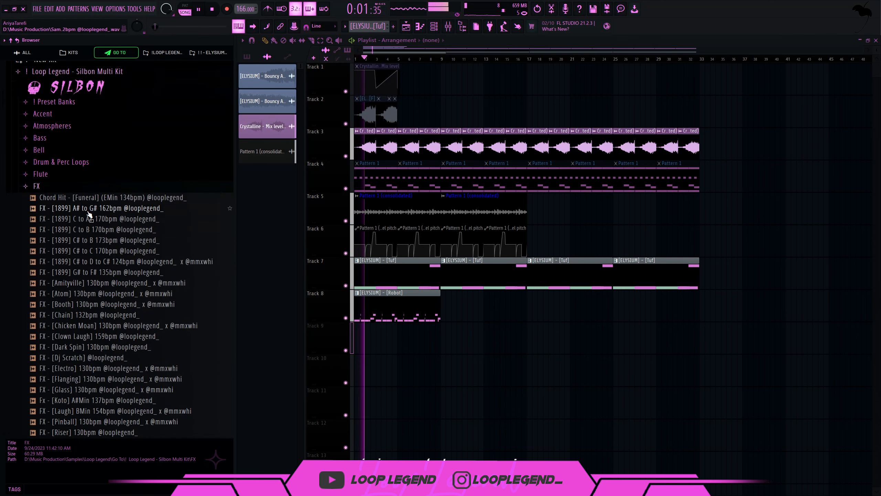
click(113, 251)
click(113, 242)
click(109, 229)
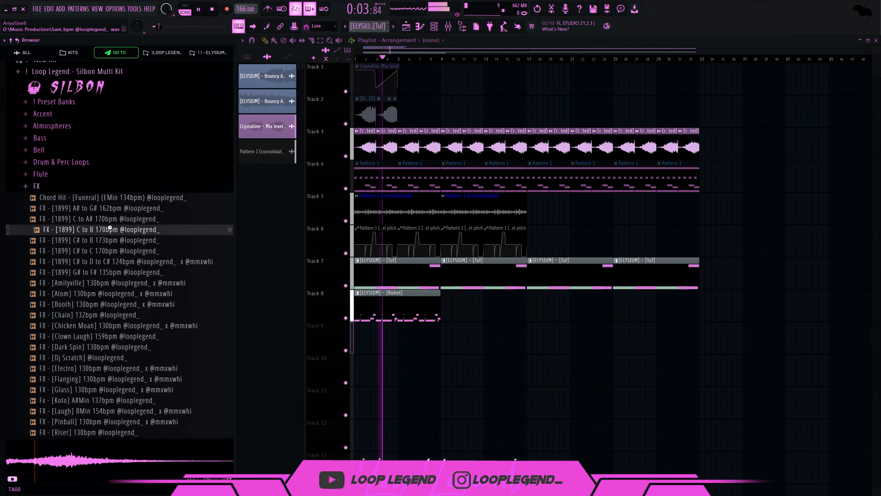
click(110, 223)
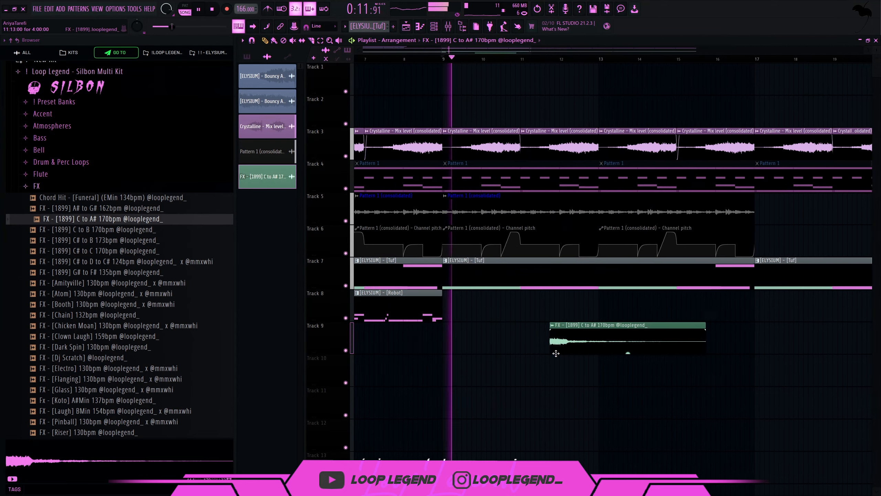
Step: Move the FX - [1899] C to A# 170bpm clip on Track 9 to start at 10:09:00
scroll(563, 349, up, 3)
drag(573, 344, 462, 341)
scroll(486, 342, up, 3)
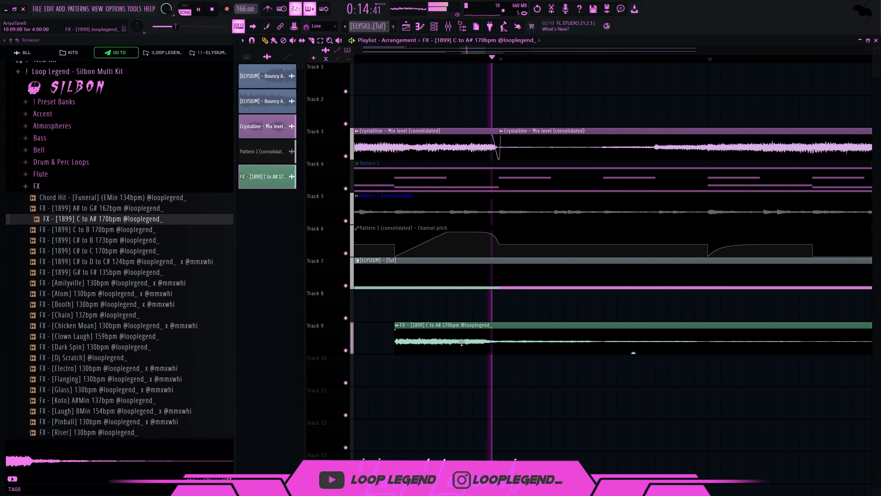
scroll(462, 341, down, 4)
key(c)
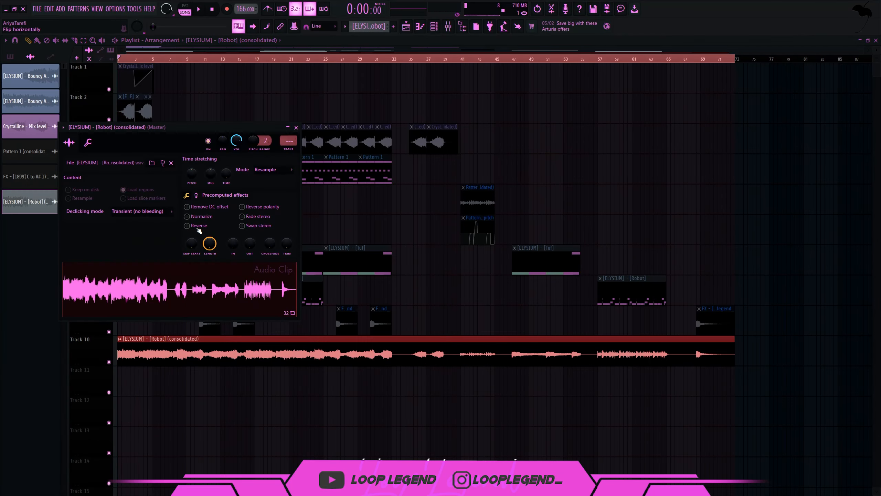
Step: Reverse the consolidated [ELYSIUM] - [Robot] audio clip and listen to it from about bar 41
click(199, 229)
click(466, 60)
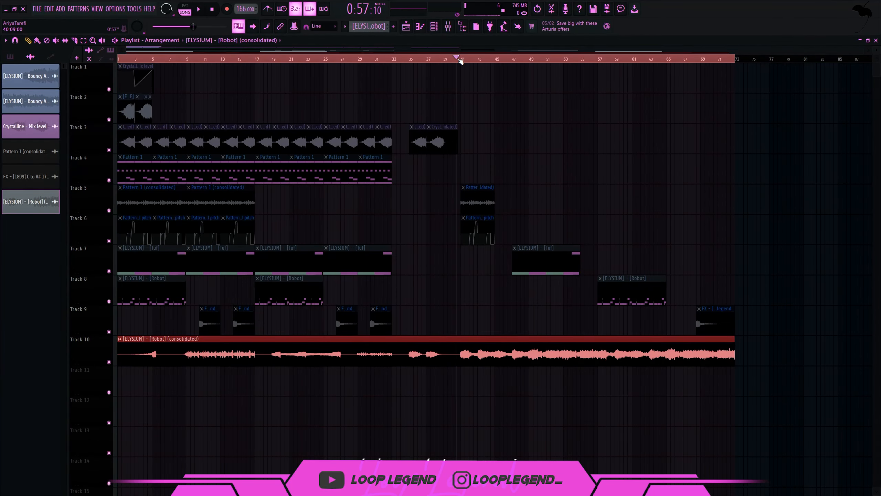
scroll(487, 146, down, 3)
scroll(499, 191, up, 6)
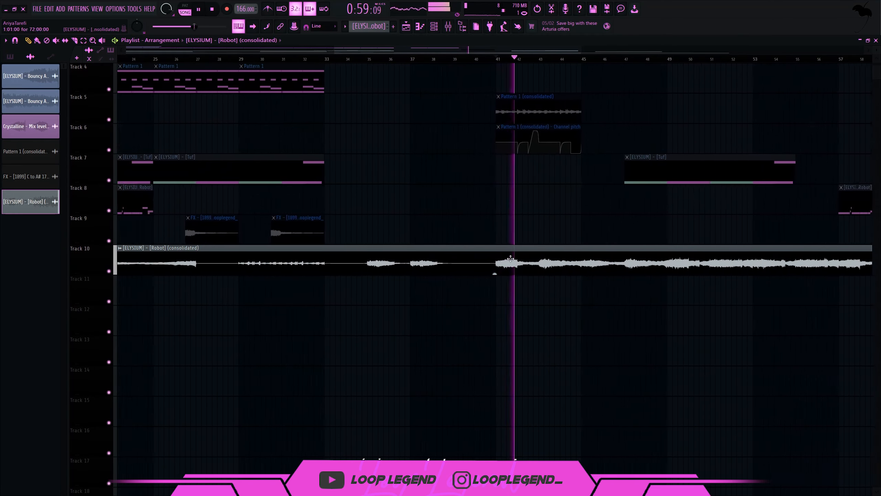
scroll(526, 331, down, 8)
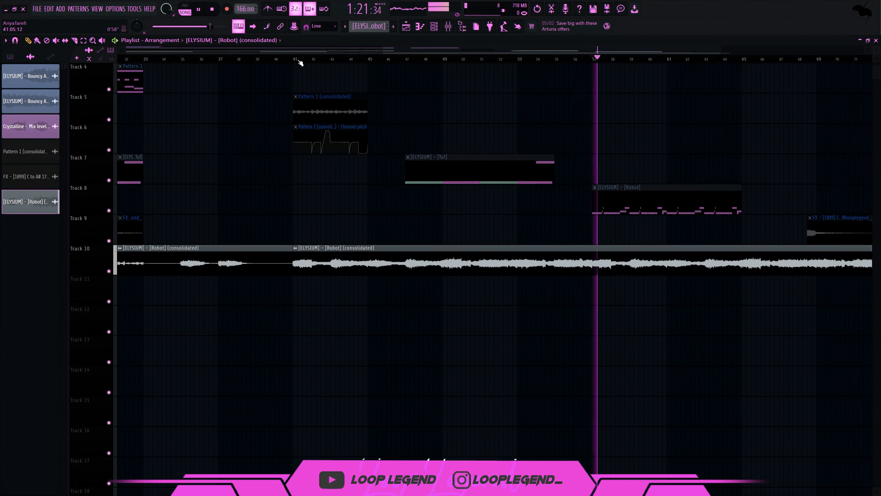
Step: Replay the reversed audio on Track 10 from bar 41 and slice it at bar 42
click(296, 59)
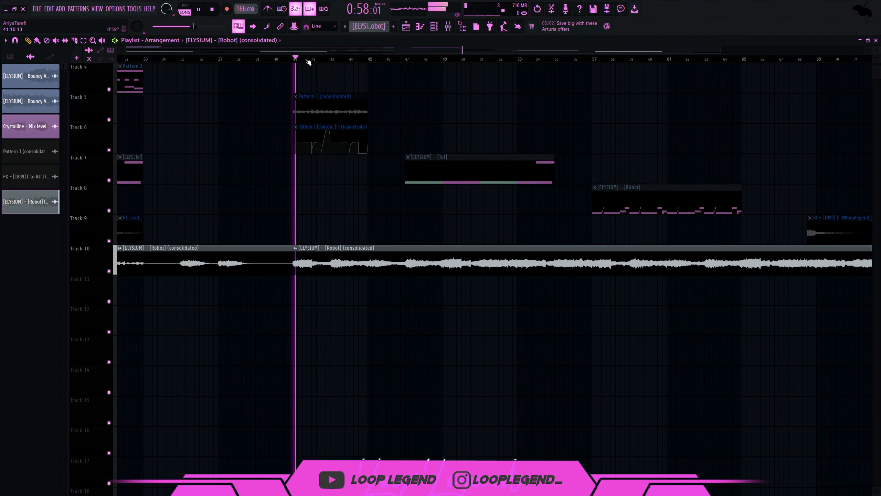
click(335, 60)
click(331, 61)
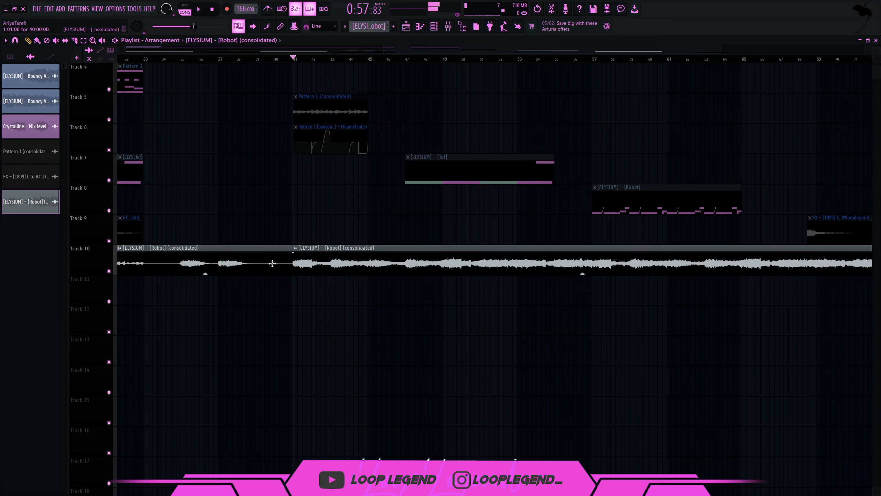
scroll(303, 274, up, 6)
key(space)
key(c)
click(350, 266)
scroll(350, 266, down, 5)
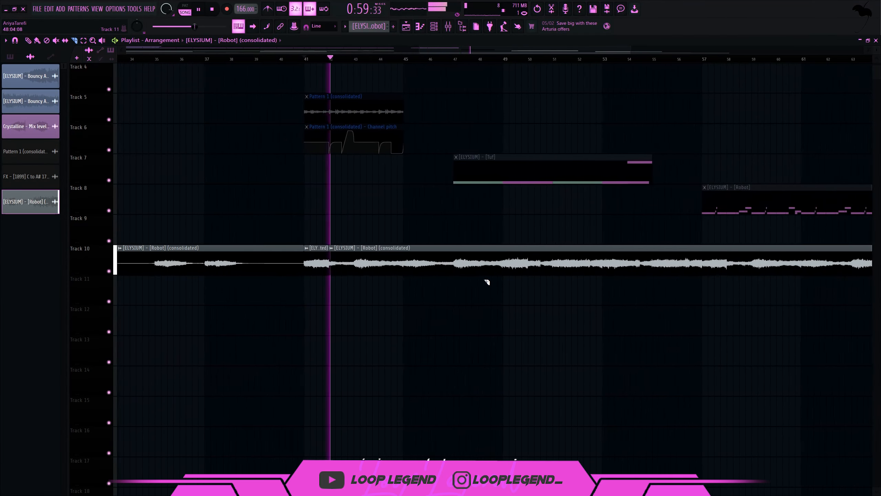
Step: Listen further into the reversed audio and slice it at bars 57 and 58 to isolate another one-bar section
scroll(487, 281, up, 1)
click(508, 59)
scroll(598, 303, up, 3)
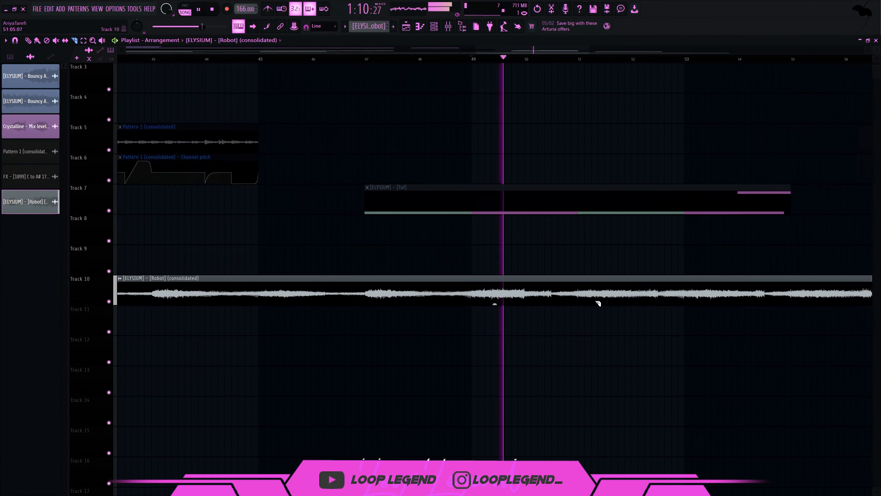
drag(599, 303, 204, 328)
key(space)
scroll(517, 53, left, 1)
click(534, 59)
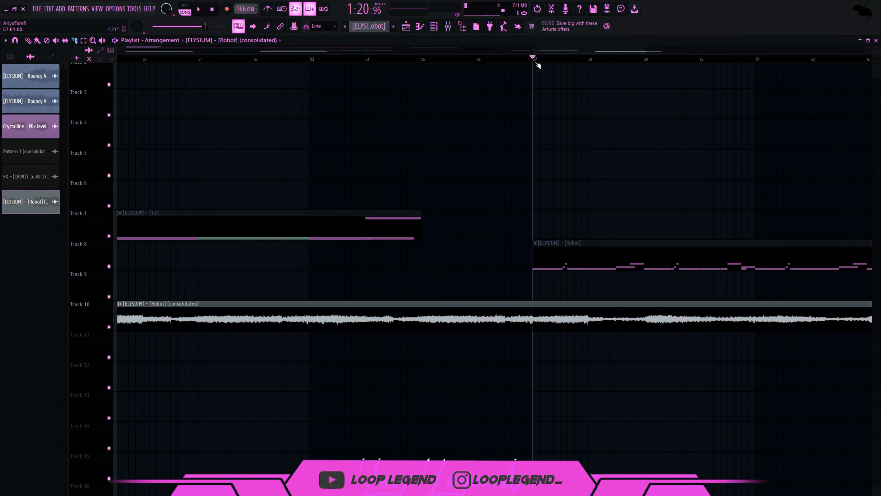
drag(531, 309, 533, 323)
drag(602, 327, 591, 329)
scroll(593, 331, down, 5)
key(space)
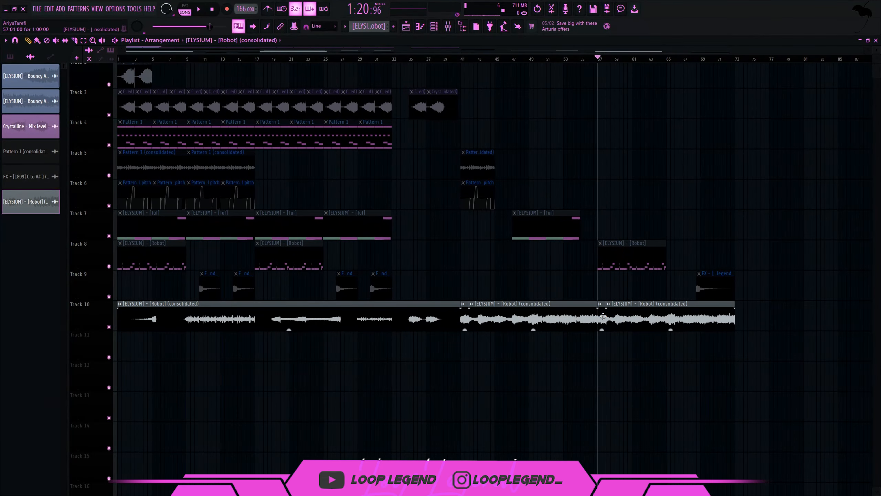
Step: Place the slice from bar 57 on Track 11 at bar 42, shift the remaining Track 10 pieces further along, and play from bar 41
scroll(486, 313, up, 3)
drag(445, 307, 874, 330)
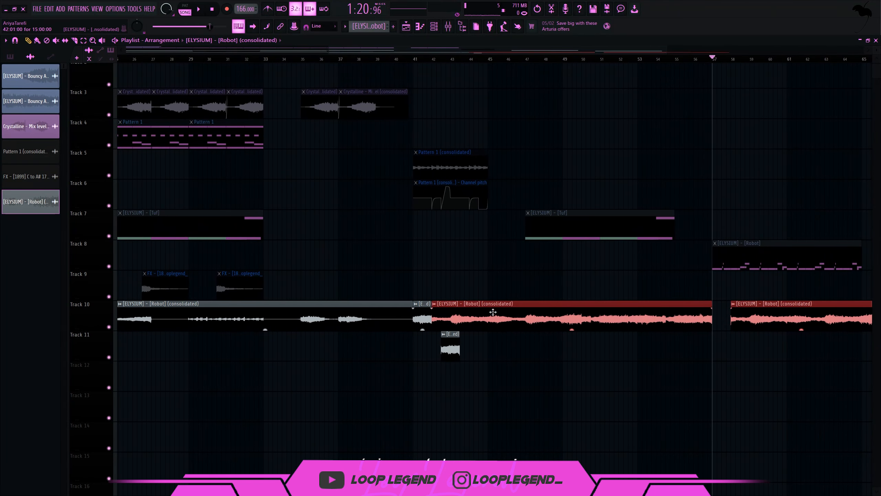
drag(493, 311, 654, 311)
scroll(433, 131, up, 2)
click(386, 59)
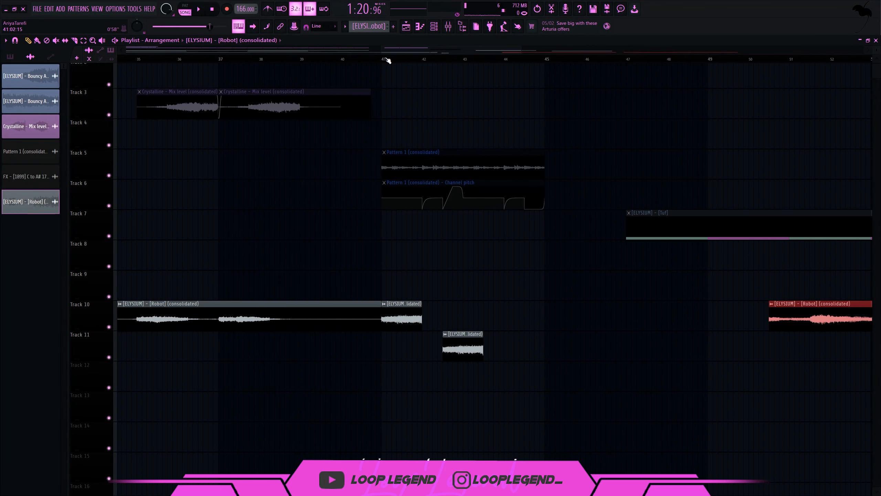
scroll(421, 249, up, 2)
scroll(412, 249, up, 2)
key(space)
Step: Try duplicating the pair of one-bar slices into bars 43 and 44, and listen to the result
drag(513, 339, 440, 315)
key(ctrl+b)
scroll(540, 313, down, 3)
scroll(553, 313, up, 2)
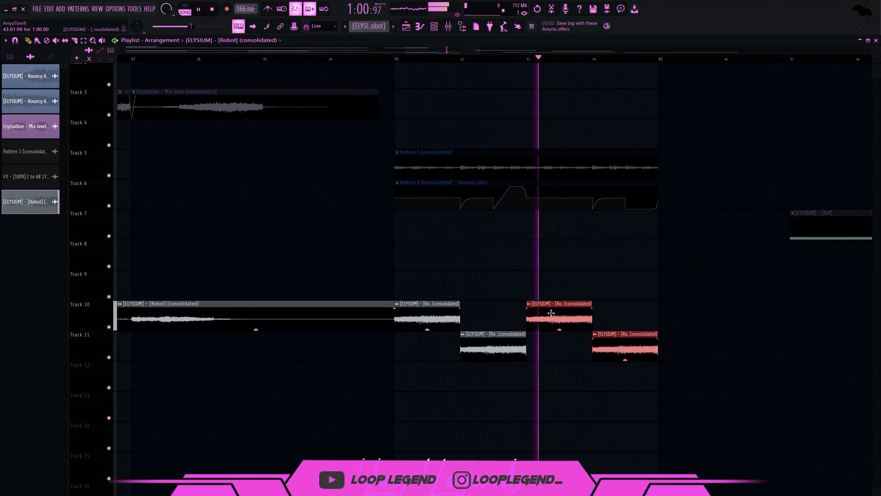
key(space)
key(ctrl+z)
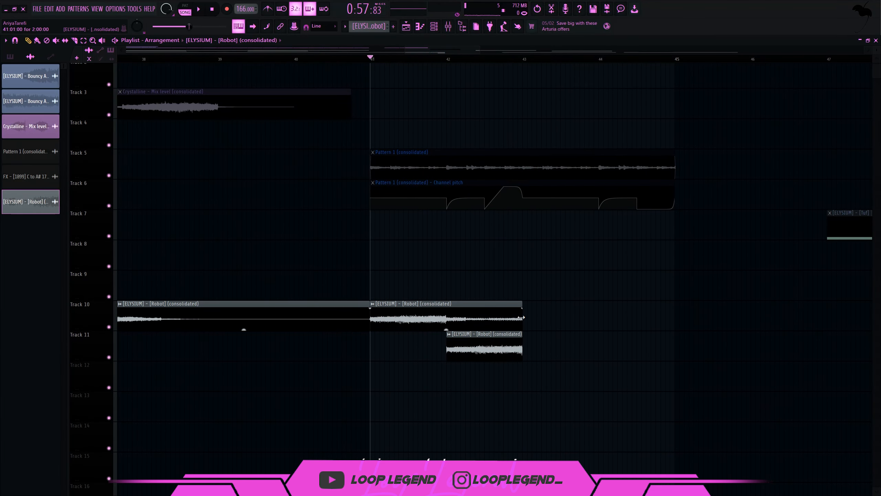
Step: Arrange the two slices as two-bar clips at bars 41 and 43, with copies at bars 45 and 47
ctrl+click(502, 344)
key(ctrl+b)
right_click(501, 344)
key(space)
drag(599, 336, 674, 336)
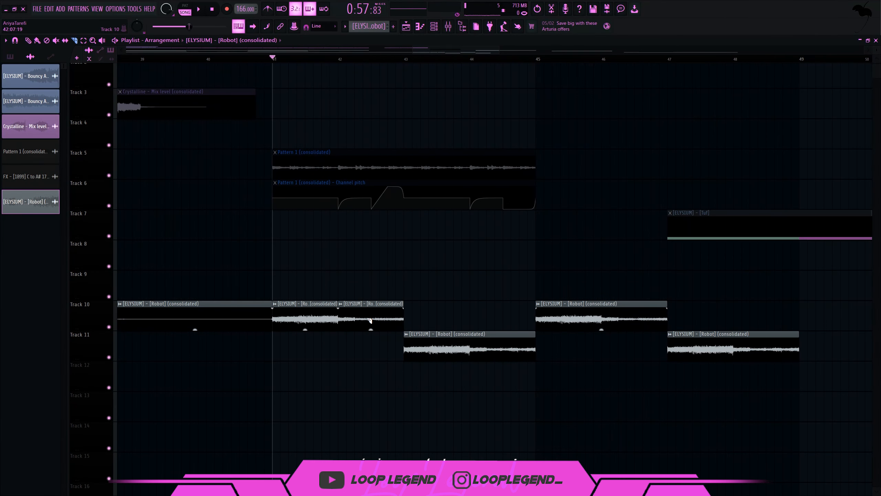
Step: Rearrange the one-bar pieces of the first two clips so they alternate between Tracks 10 and 11 across bars 41 to 44
drag(369, 318, 492, 316)
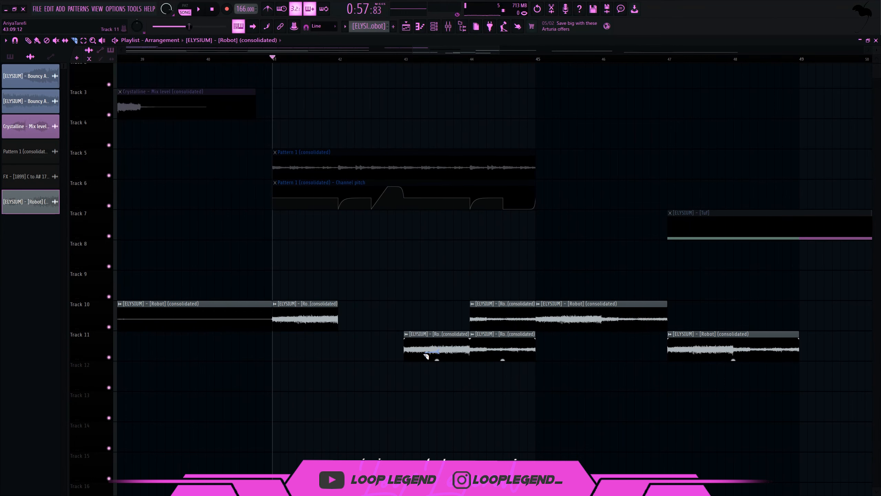
drag(458, 356, 373, 346)
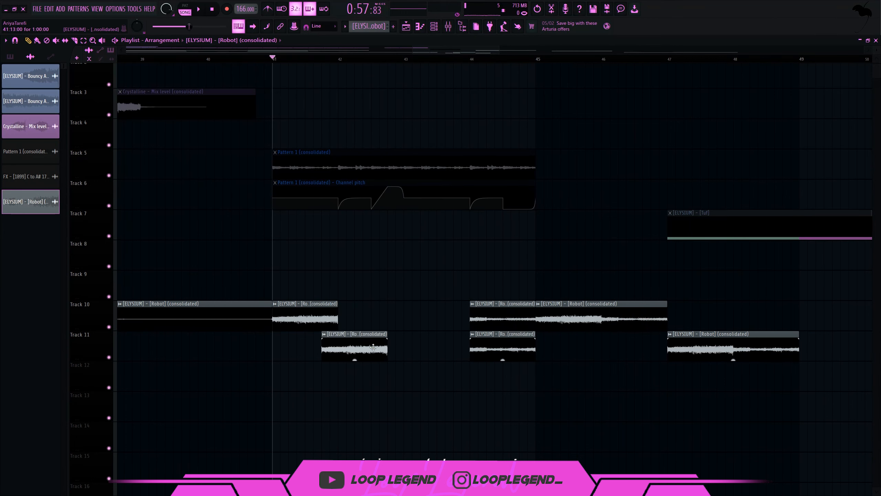
drag(491, 319, 442, 319)
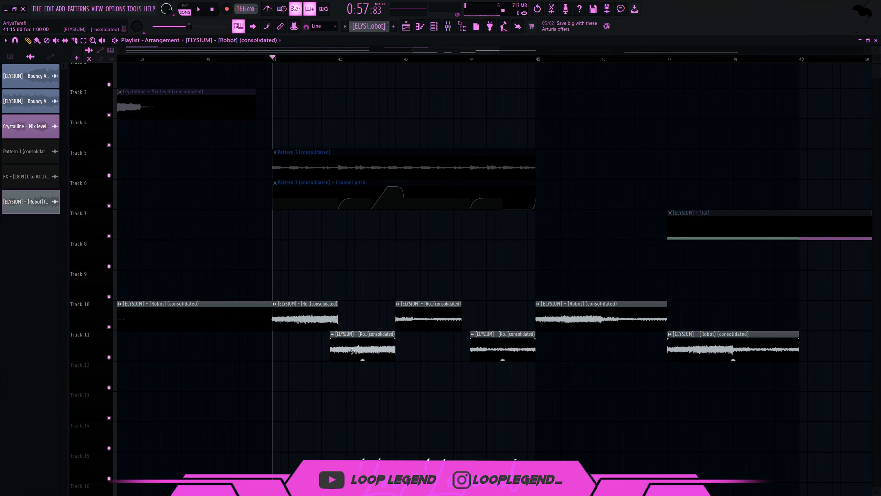
drag(420, 317, 429, 315)
key(space)
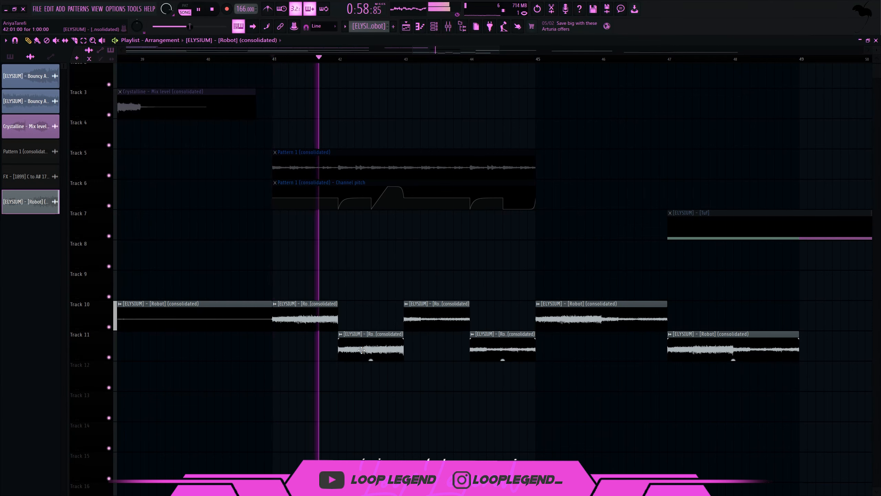
Step: Change the declicking mode of the consolidated Robot audio clip
double_click(379, 343)
click(135, 211)
click(135, 243)
key(Escape)
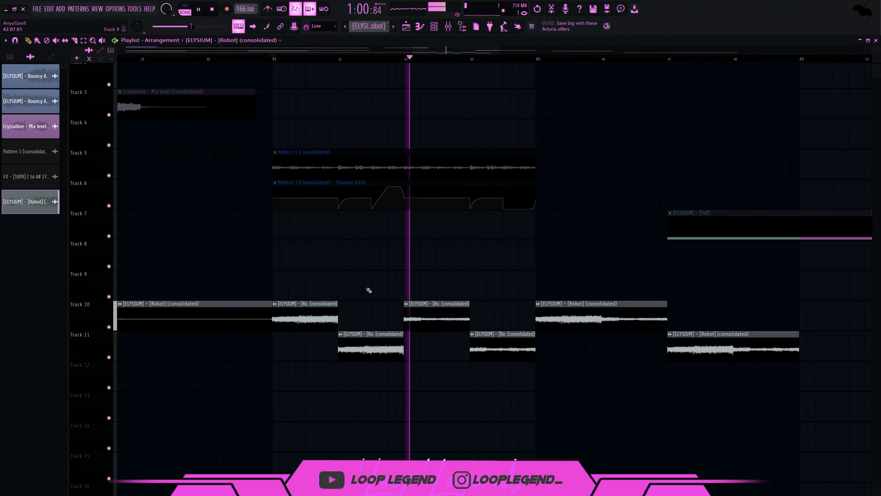
Step: Replace the two-bar clips at bars 45 and 47 with copies of the alternating one-bar slices on Tracks 10 and 11
scroll(503, 334, down, 3)
right_click(597, 337)
right_click(581, 310)
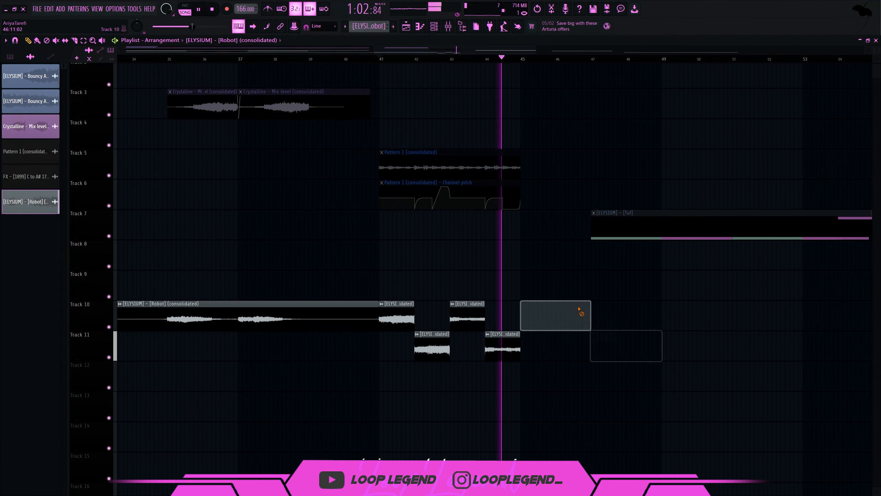
drag(544, 289, 411, 369)
scroll(348, 380, down, 3)
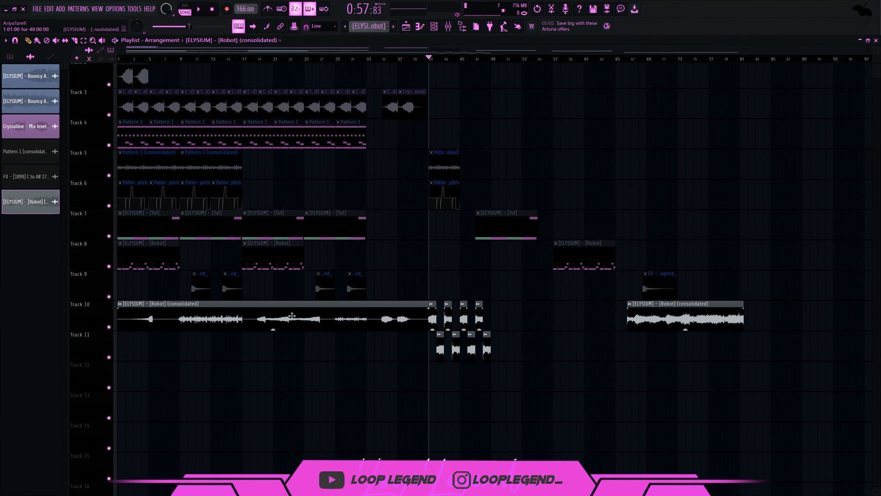
Step: Move the long Robot audio before bar 41 to Track 12 and the alternating slices to the start at bar 1
drag(291, 315, 603, 367)
drag(524, 361, 55, 311)
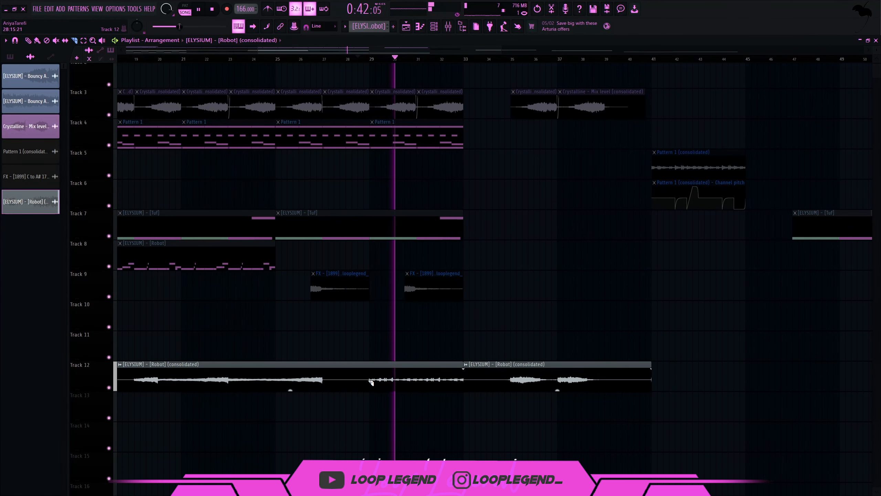
Step: Cut the Track 12 Robot clip at bar 29, place its four-bar piece at bar 1, and duplicate it to bar 5
click(371, 382)
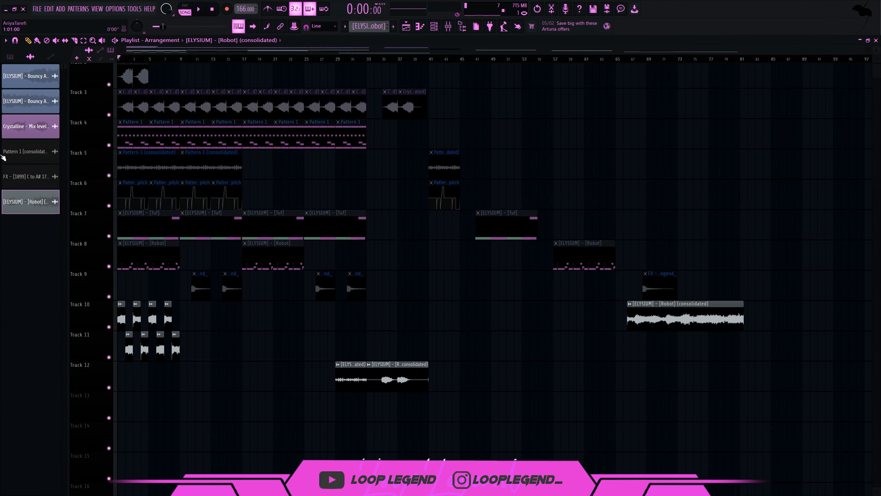
drag(351, 381, 92, 364)
scroll(79, 370, up, 5)
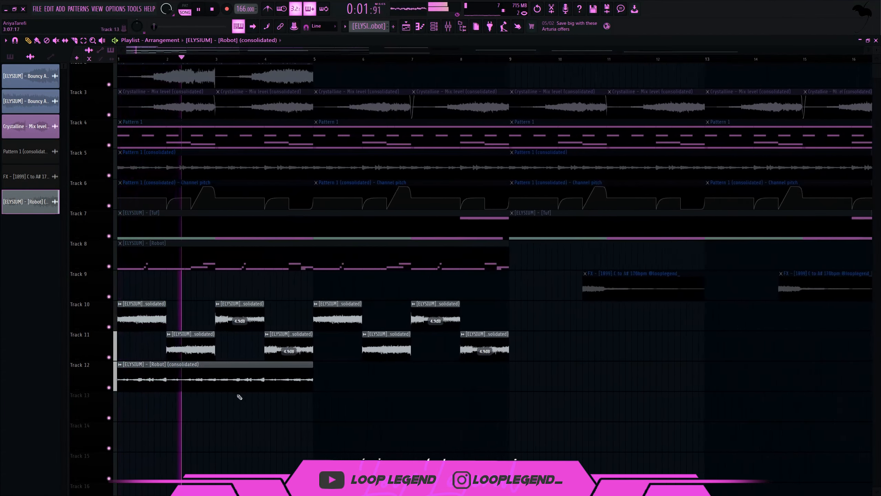
ctrl+click(219, 373)
key(ctrl+b)
Step: Load Portal's Cloud preset on the Robot #2 clip and arrange that clip on Track 13 at bars 9 and 13
scroll(215, 374, down, 4)
drag(181, 417, 289, 392)
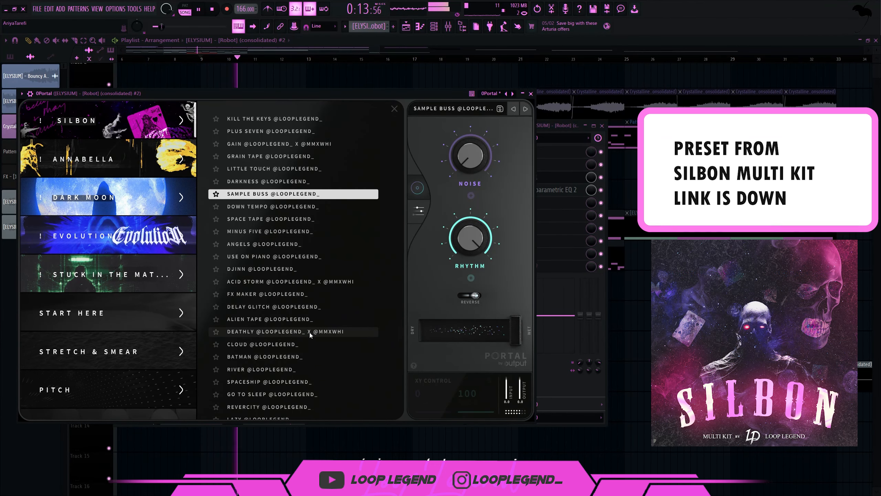
click(288, 343)
drag(455, 452, 392, 417)
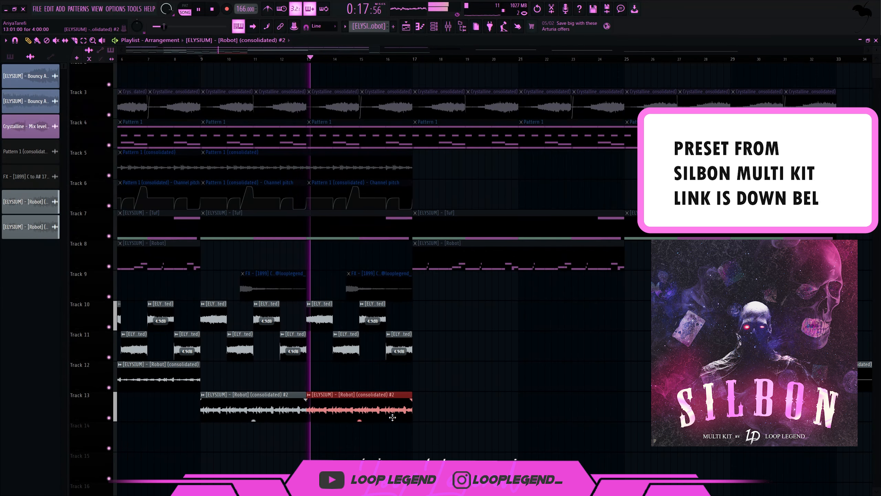
Step: Load the Libra Nebula preset in ValhallaSupermassive and add Duck in slot 8 of the Robot #2 mixer insert
key(F9)
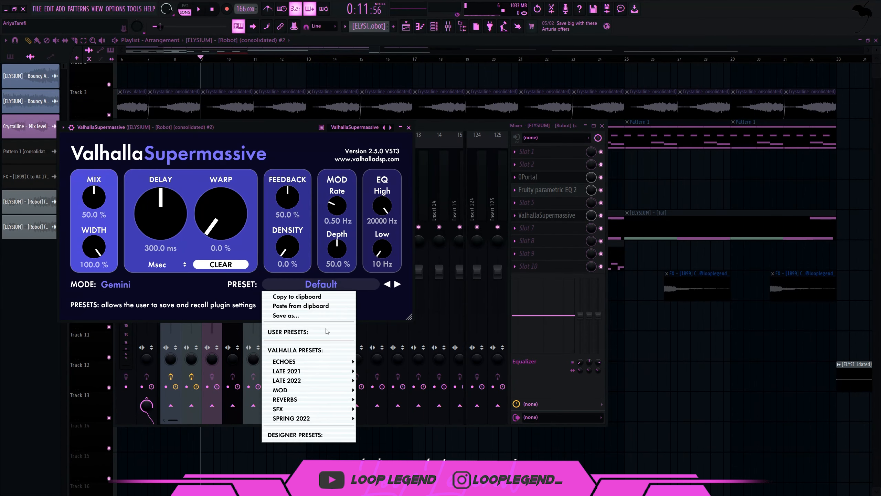
mouse_move(295, 381)
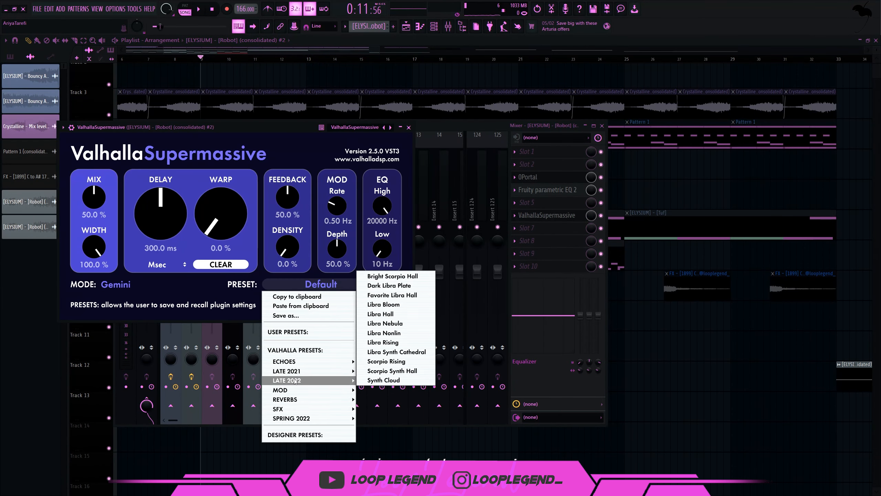
click(385, 323)
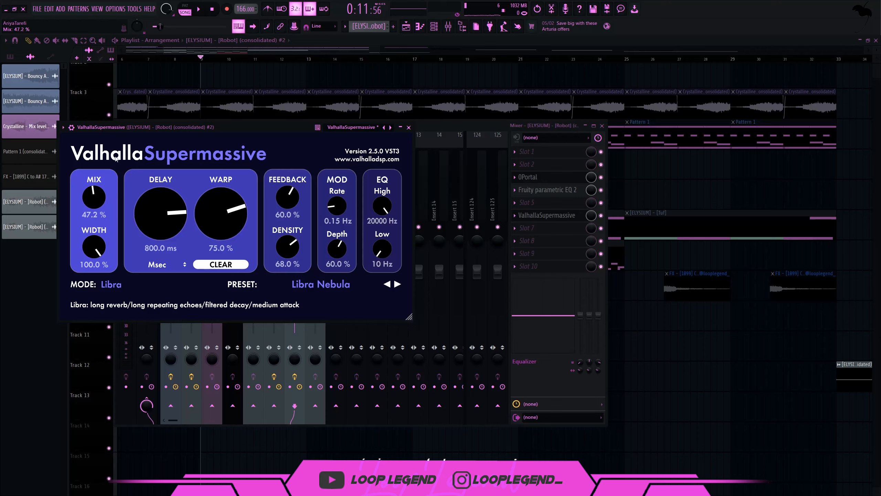
click(574, 241)
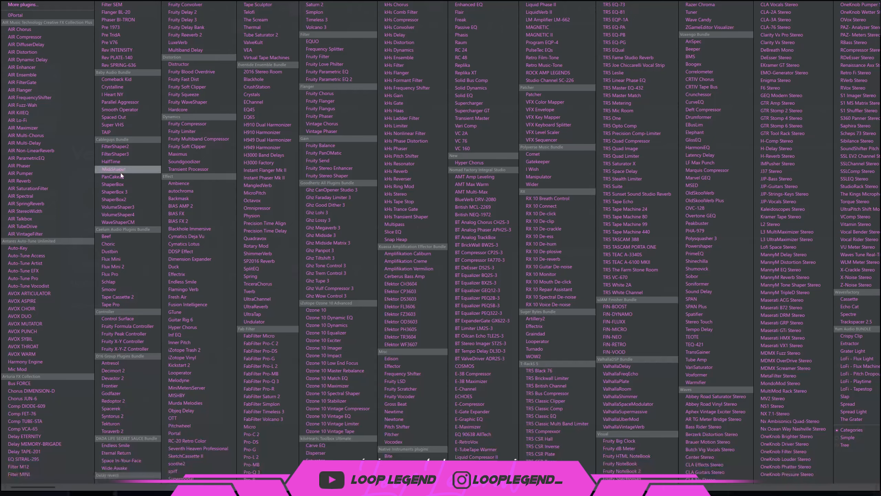
click(181, 265)
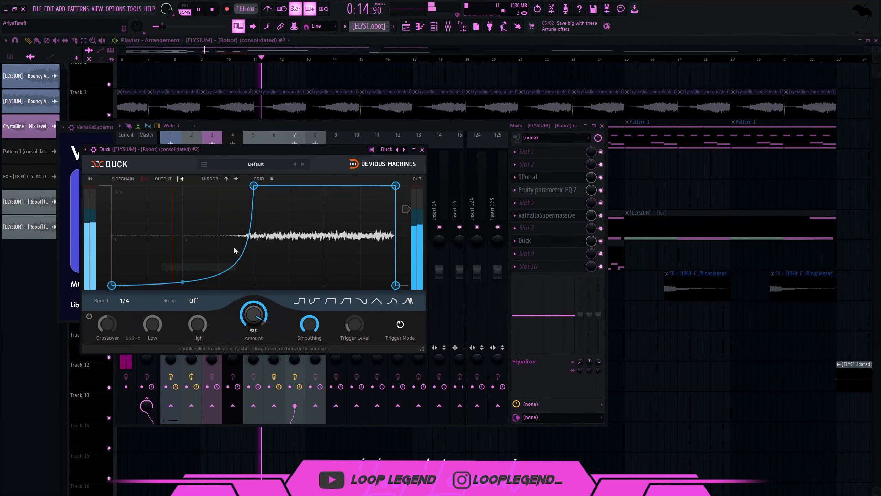
Step: Reshape Duck's volume curve to stay at full level for the first part and curve down to zero at the end
drag(184, 282, 183, 236)
click(125, 301)
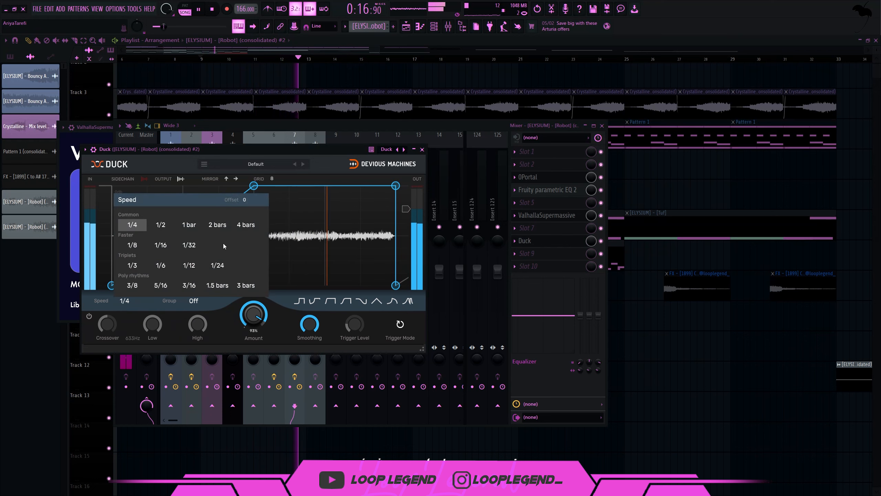
click(278, 196)
drag(255, 186, 112, 185)
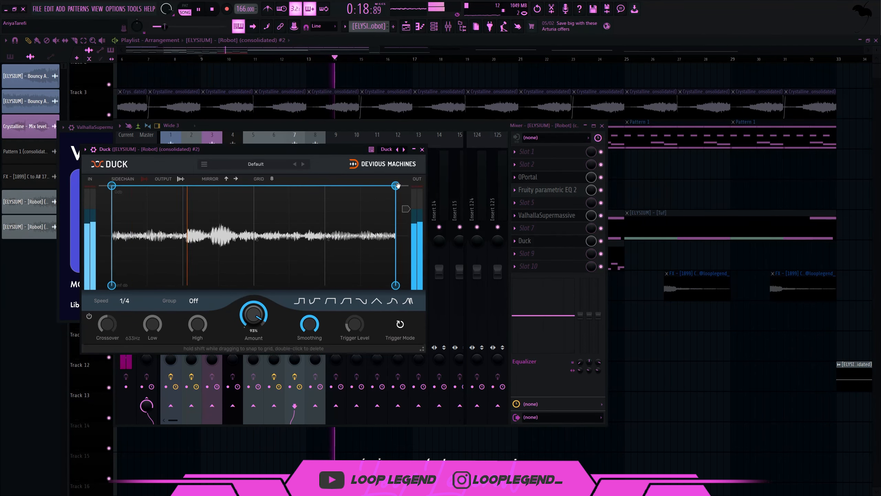
drag(395, 186, 242, 170)
drag(318, 198, 319, 224)
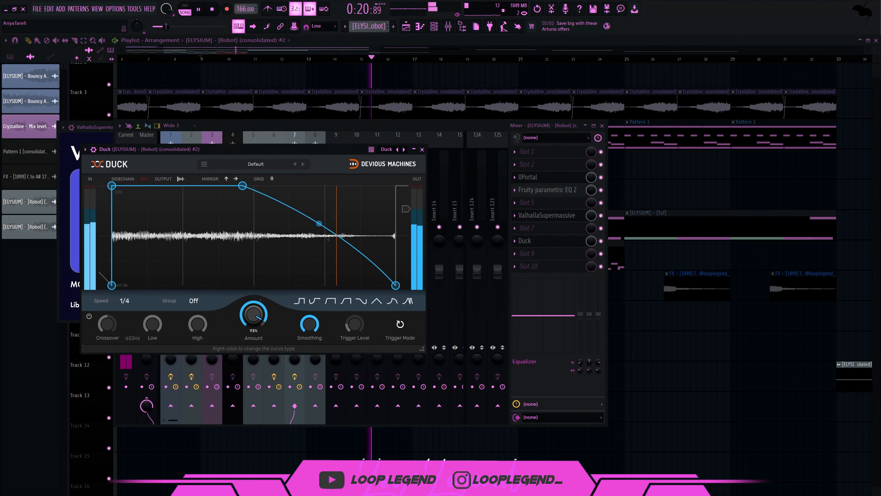
Step: Move the start of Duck's falling curve to about three quarters of the cycle and set the amount to 33%
drag(253, 315, 254, 344)
drag(242, 186, 321, 135)
drag(254, 314, 254, 328)
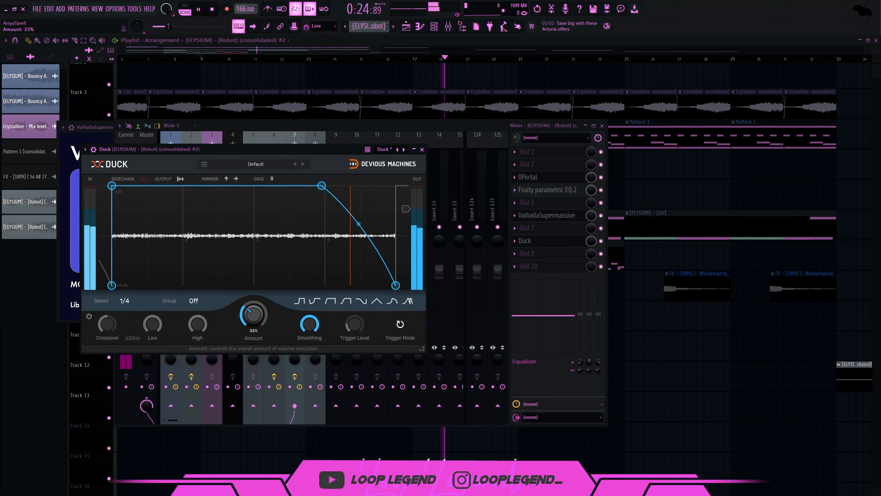
key(Escape)
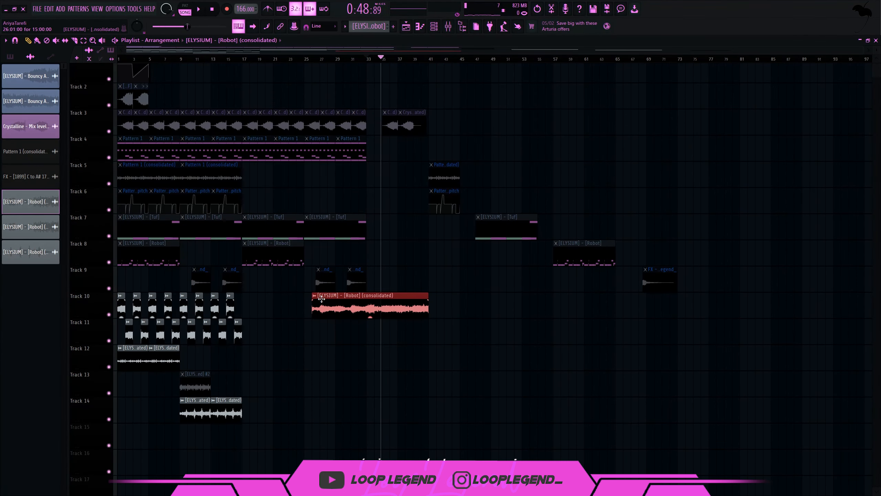
Step: Make the remaining long Robot clip on Track 10 unique and turn off its reverse effect
click(321, 299)
click(342, 371)
click(150, 172)
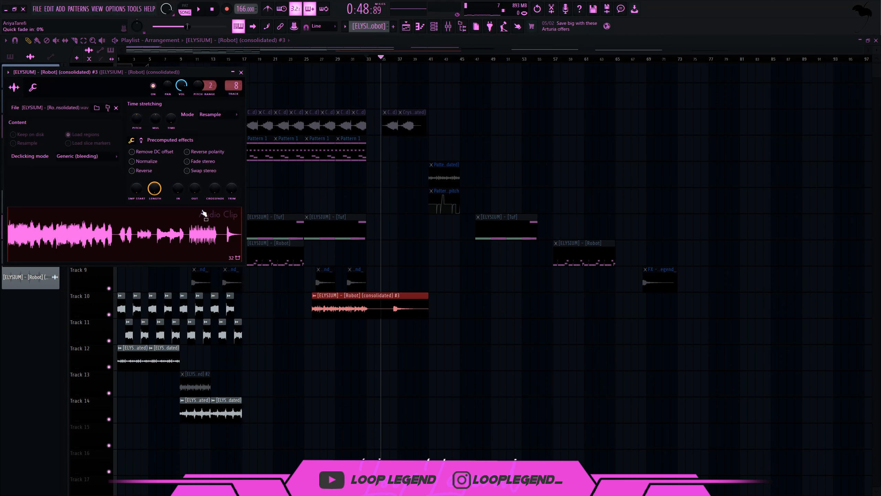
Step: Move the unique Robot #3 clip to Track 15, starting at bar 17
drag(354, 309, 2, 396)
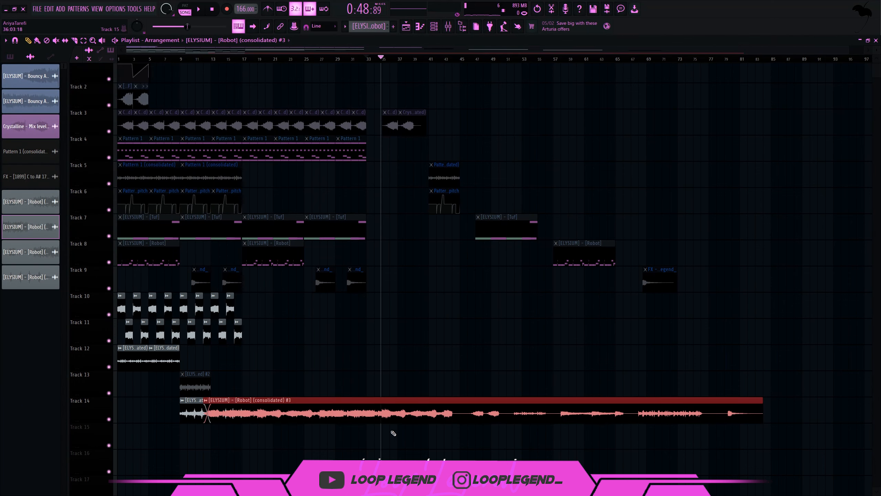
drag(328, 406, 365, 407)
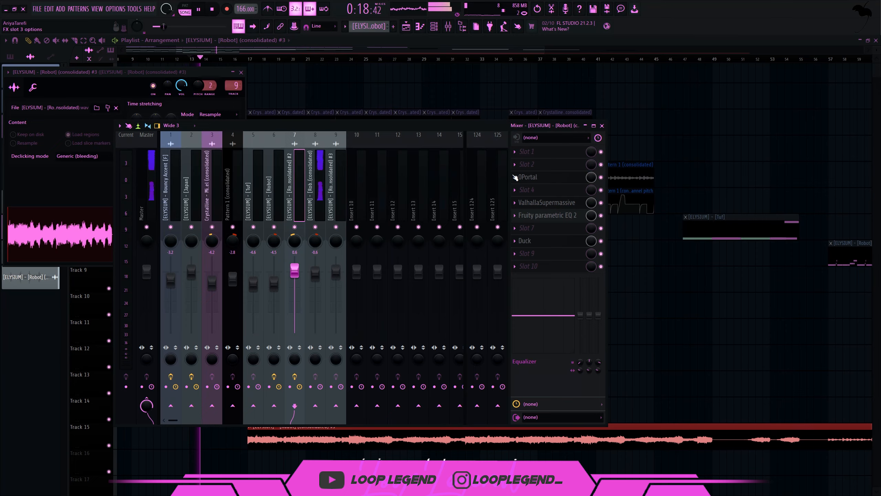
Step: Copy the Portal effect from the Robot #2 mixer insert to the Robot #3 insert and listen to the transition at bar 17
click(515, 178)
drag(531, 224, 339, 184)
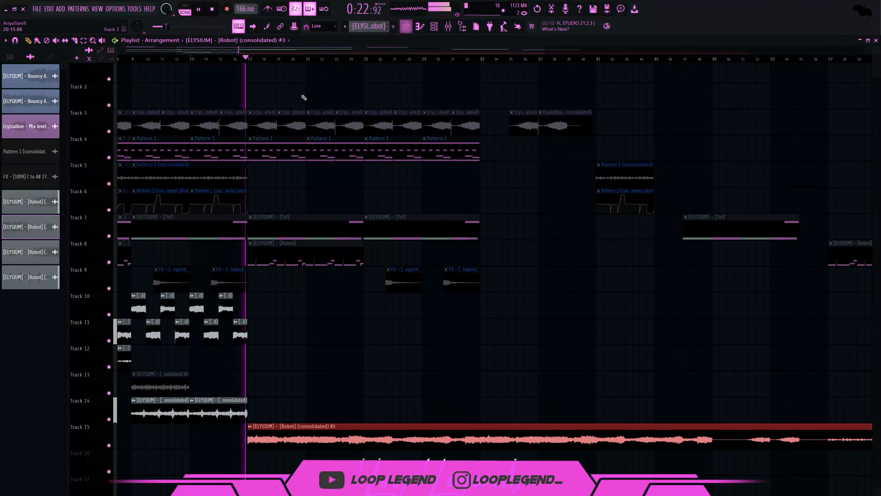
scroll(177, 166, up, 3)
scroll(268, 236, down, 4)
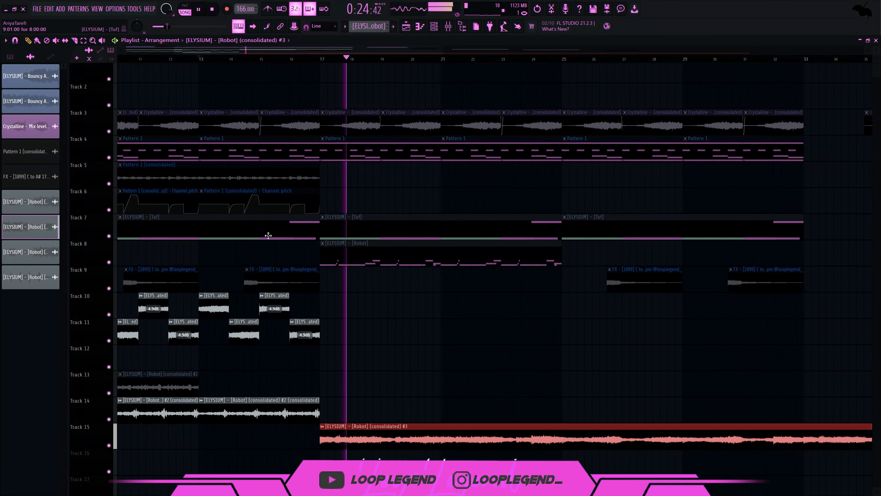
click(448, 26)
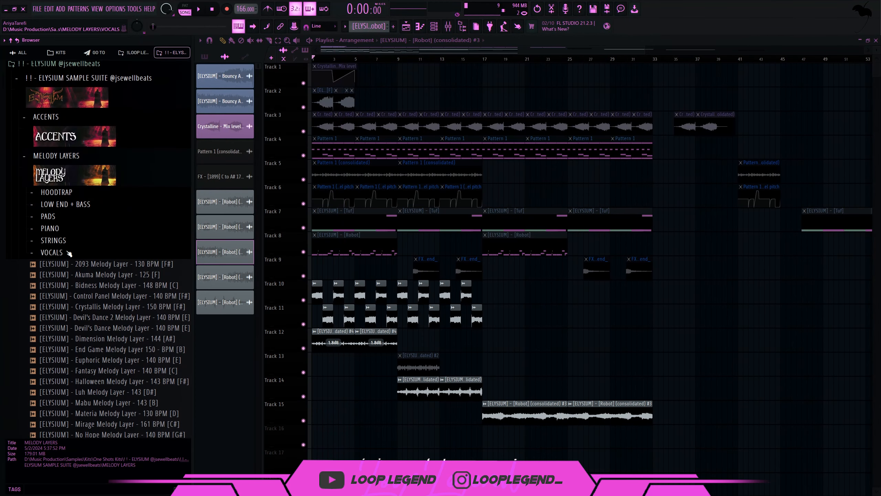
Step: Audition the vocal chops in the Elysium melody layers, including Ghostly, Tomb and Wonderland
click(71, 252)
click(81, 271)
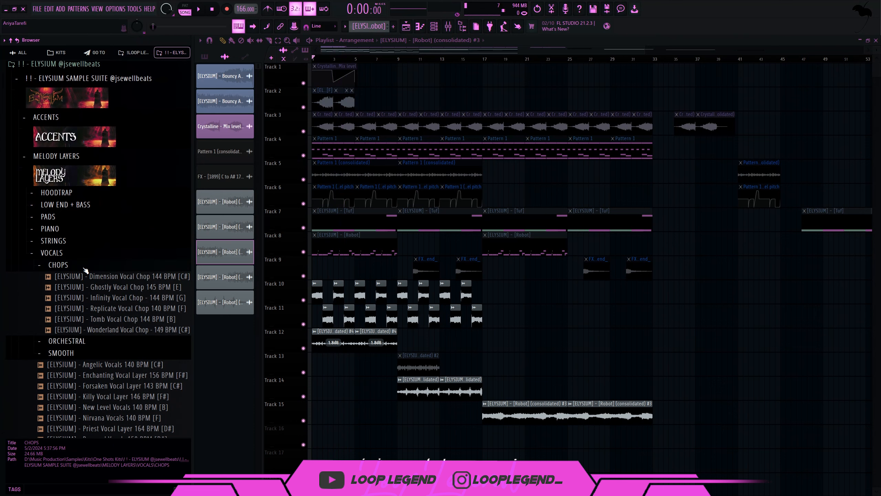
click(85, 268)
click(74, 277)
click(74, 276)
click(76, 266)
click(100, 277)
click(113, 290)
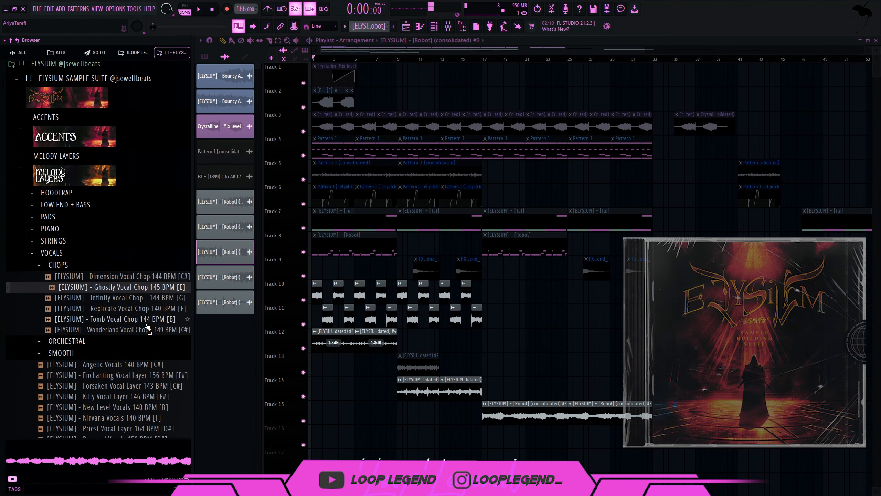
click(131, 322)
click(121, 329)
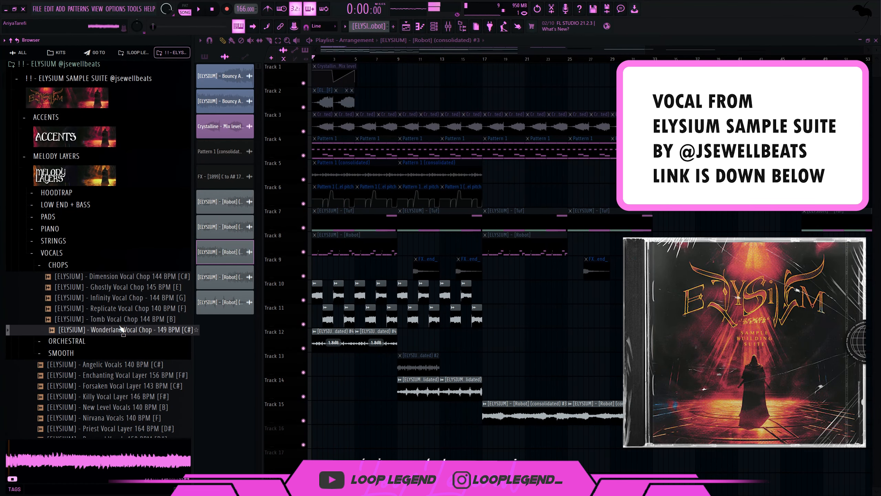
Step: Place the Wonderland Vocal Chop - 149 BPM [C#] sample on Track 16 at bar 17
drag(121, 329, 496, 390)
key(F7)
drag(249, 264, 249, 272)
key(F7)
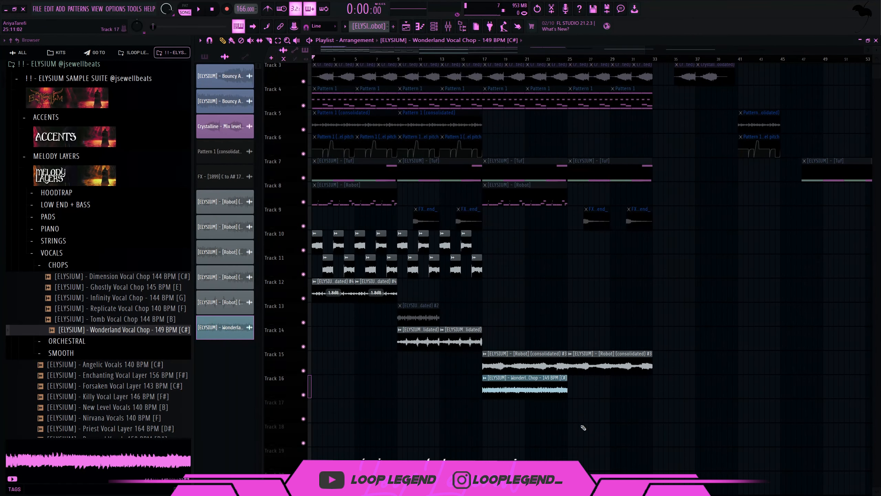
Step: Set the vocal chop's time stretching mode to Stretch and its pitch shift to -300 cents, and play it from bar 17
double_click(552, 383)
click(430, 139)
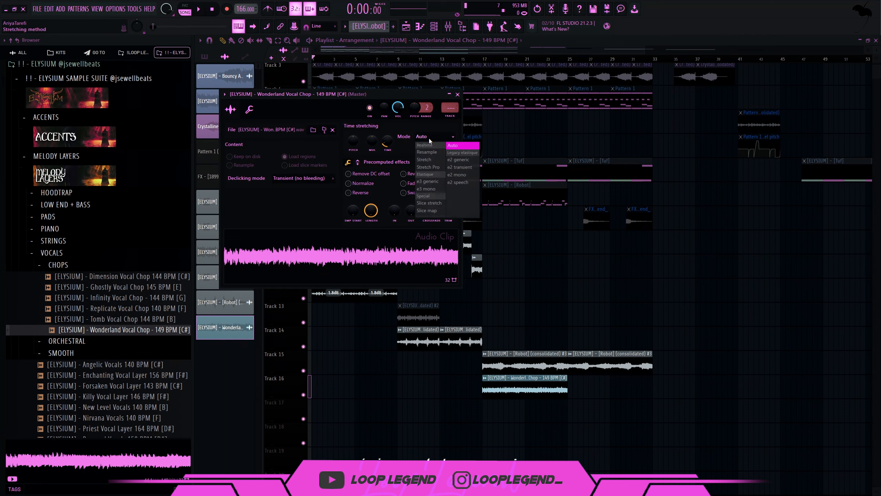
click(424, 159)
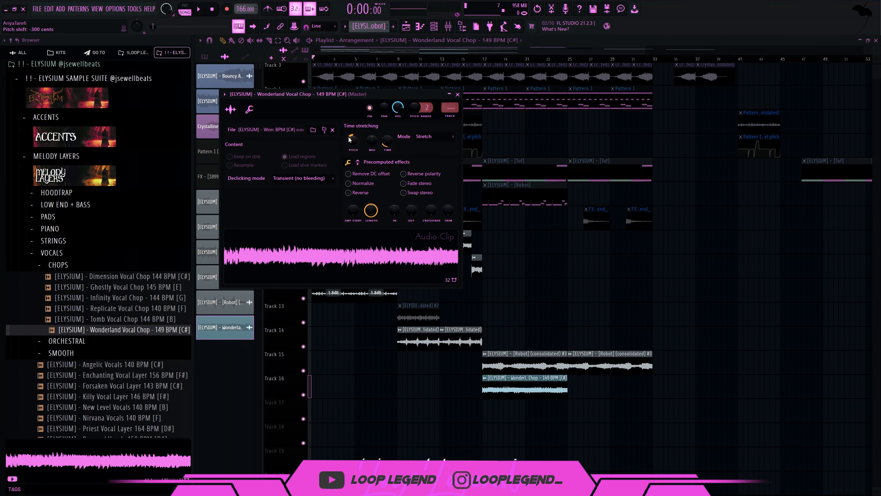
click(485, 67)
double_click(507, 375)
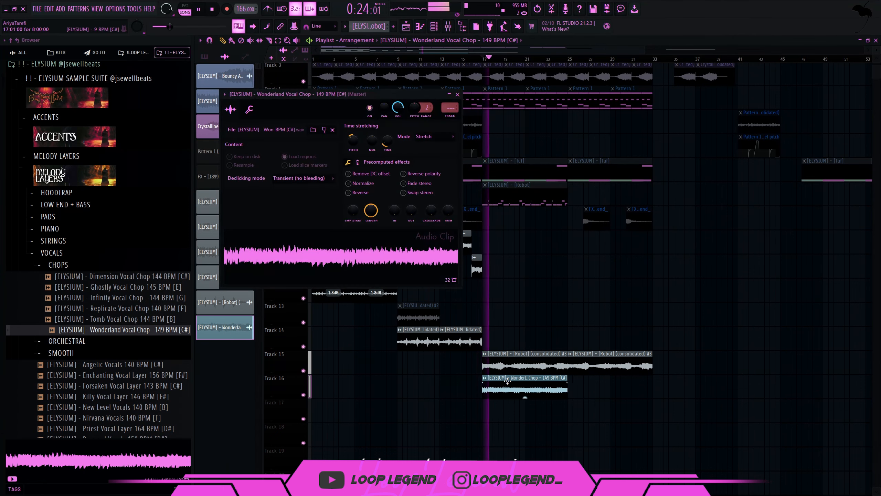
key(Escape)
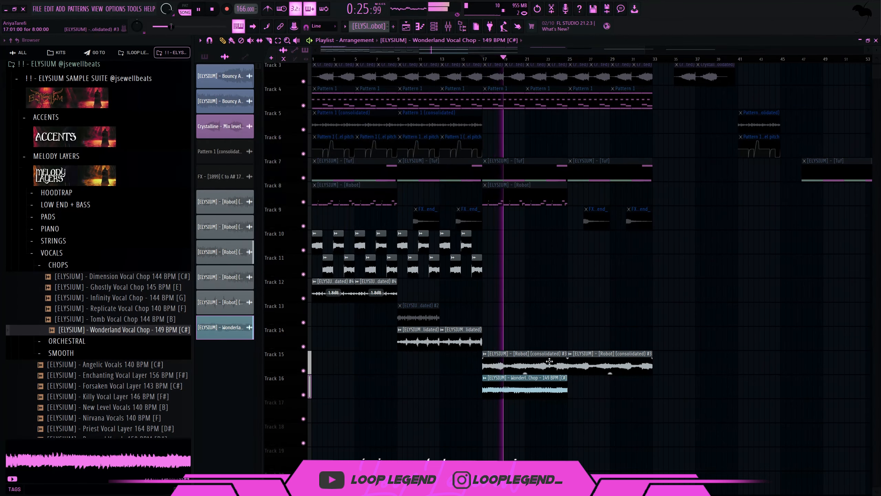
Step: Load the 21 Toss a Coin preset from the Stuck in the Matrix bank in Portal on the consolidated Robot insert
scroll(534, 379, up, 4)
double_click(489, 385)
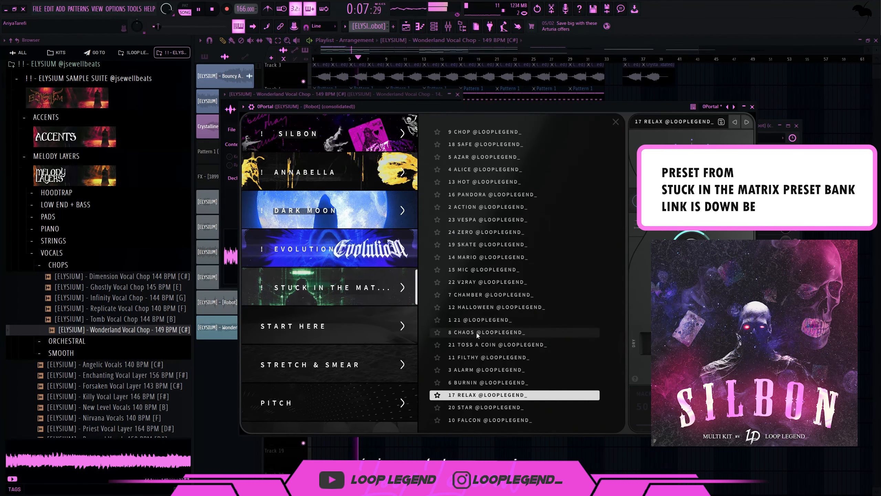
click(478, 343)
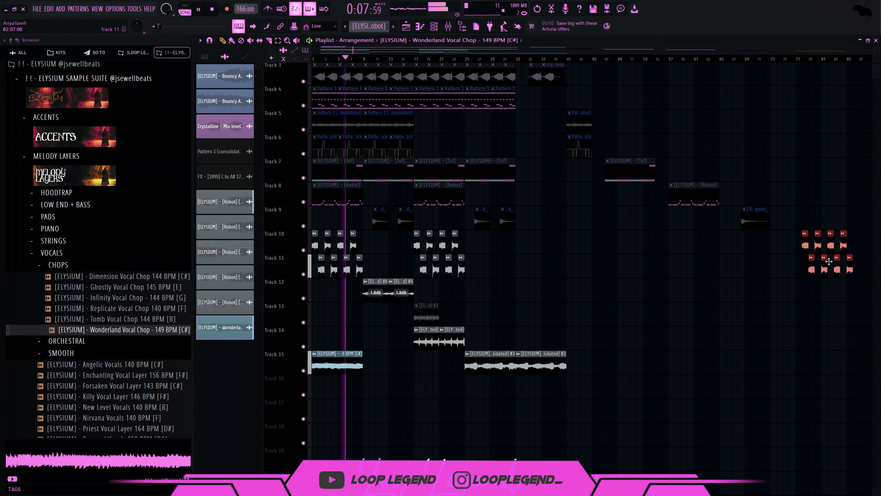
Step: Shift the separate group of alternating Robot slices on Tracks 10 and 11 slightly earlier, near bar 77, and stop playback
mouse_move(829, 261)
mouse_down()
mouse_move(815, 264)
mouse_move(822, 262)
mouse_up()
key(shift+5)
key(space)
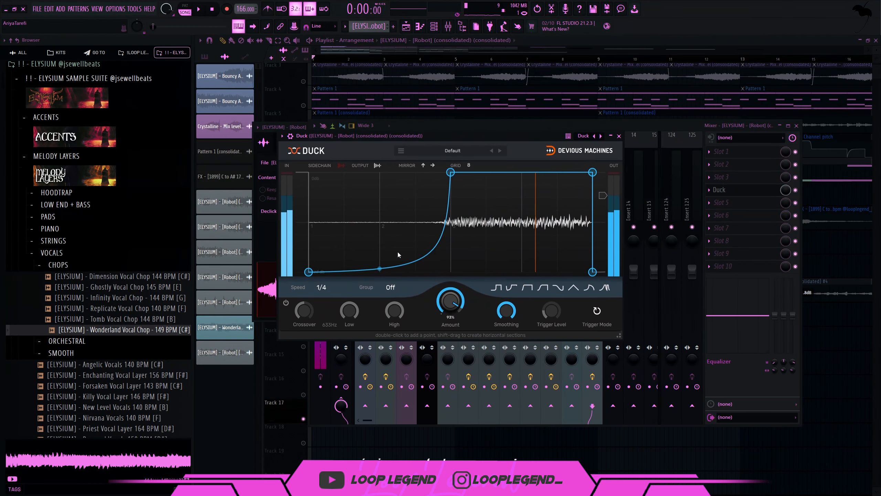
Step: Set Duck's speed to 1/8 on the newly consolidated Robot insert and play the result
click(323, 287)
click(329, 231)
key(space)
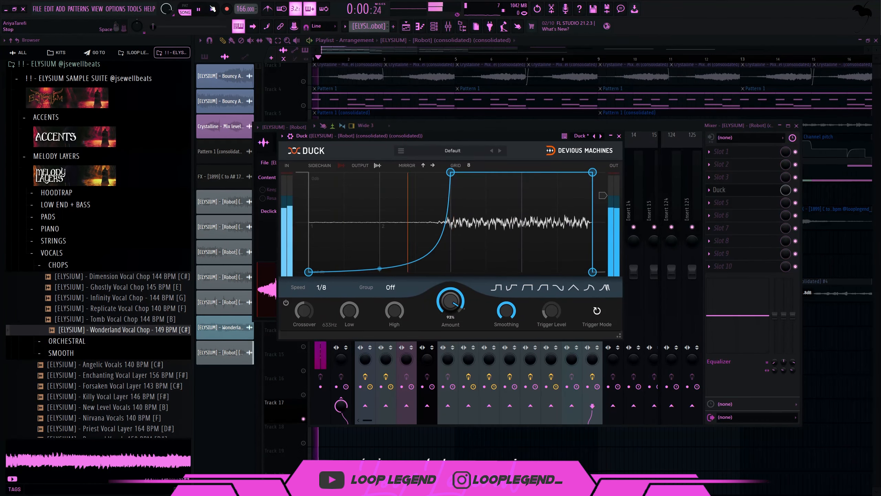
Step: Reshape Duck's curve into an abrupt step at its midpoint and create an automation clip for Duck's mix level
click(212, 9)
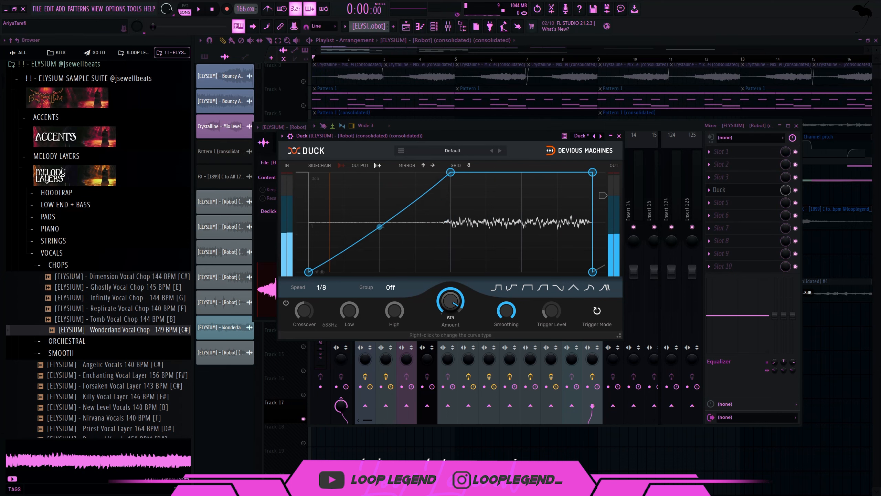
key(space)
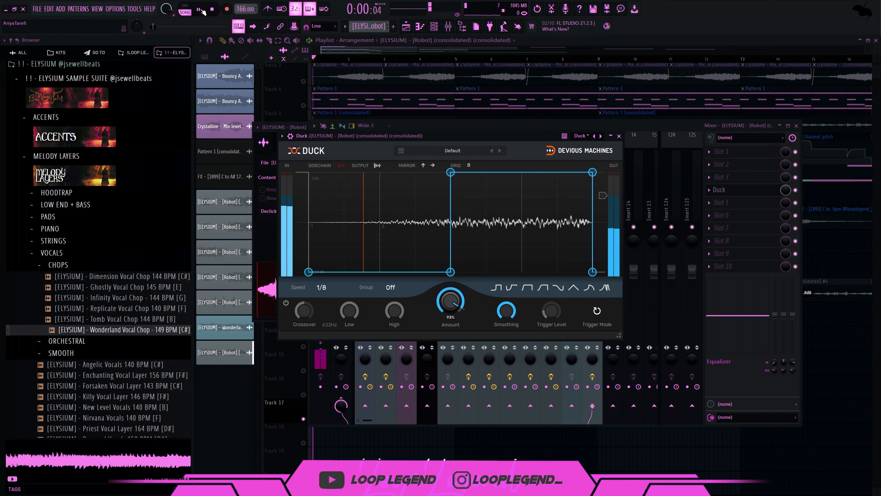
click(787, 191)
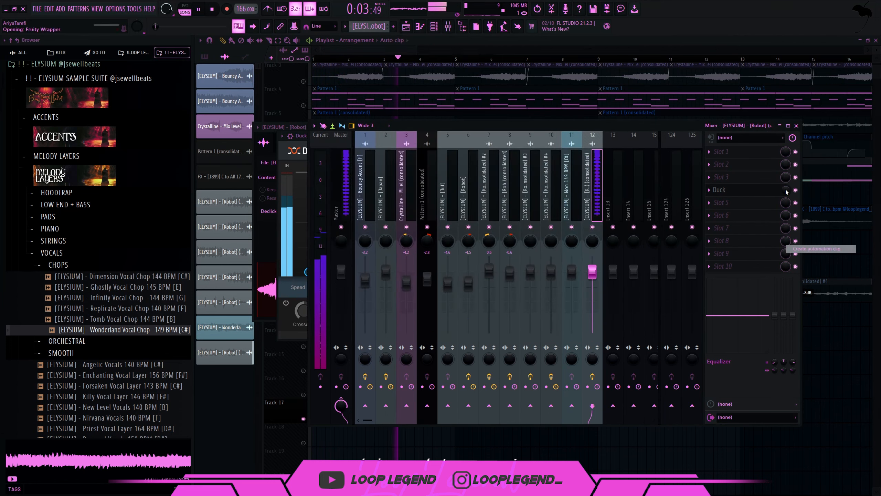
key(Escape)
key(Escape)
key(Escape)
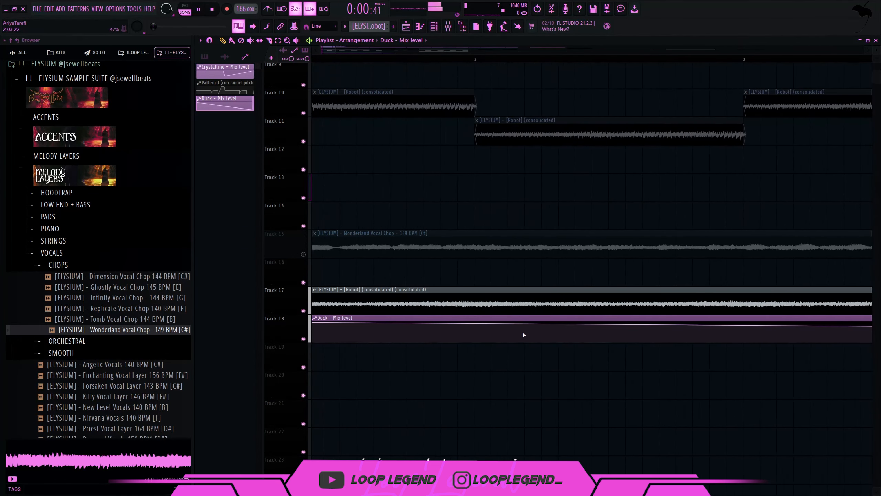
Step: Shape the Duck mix level automation on Track 18 so it holds high from bar 1 and falls to zero just after bar 2
drag(523, 335, 704, 354)
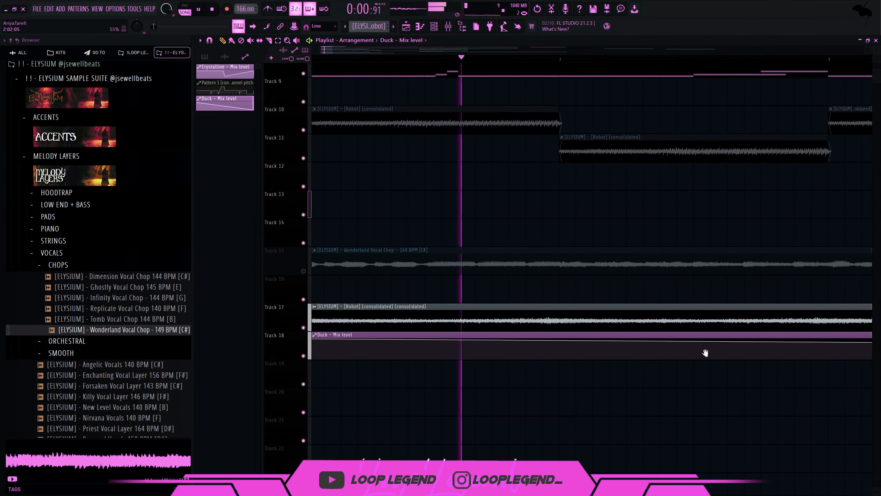
key(space)
scroll(587, 332, down, 2)
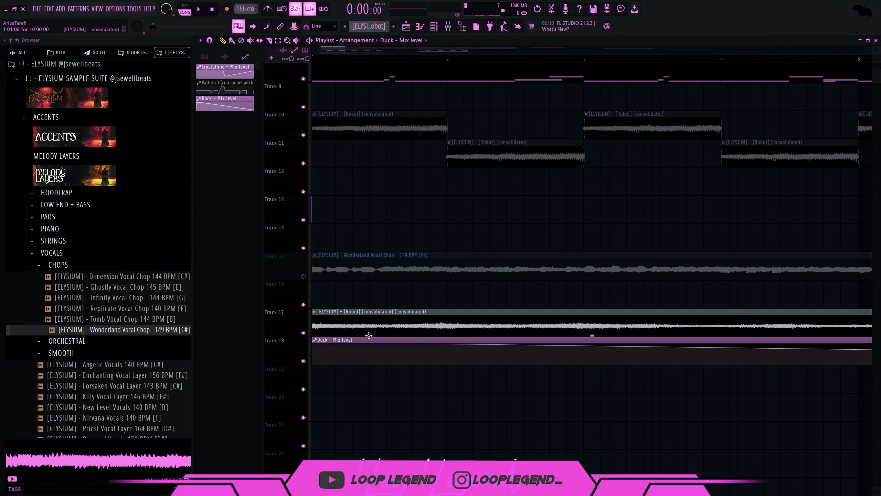
drag(369, 335, 371, 339)
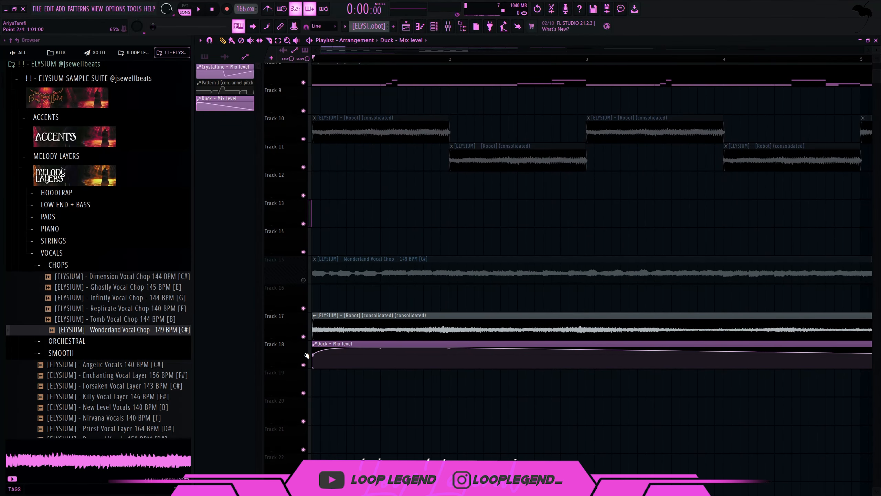
right_click(380, 349)
key(ctrl+z)
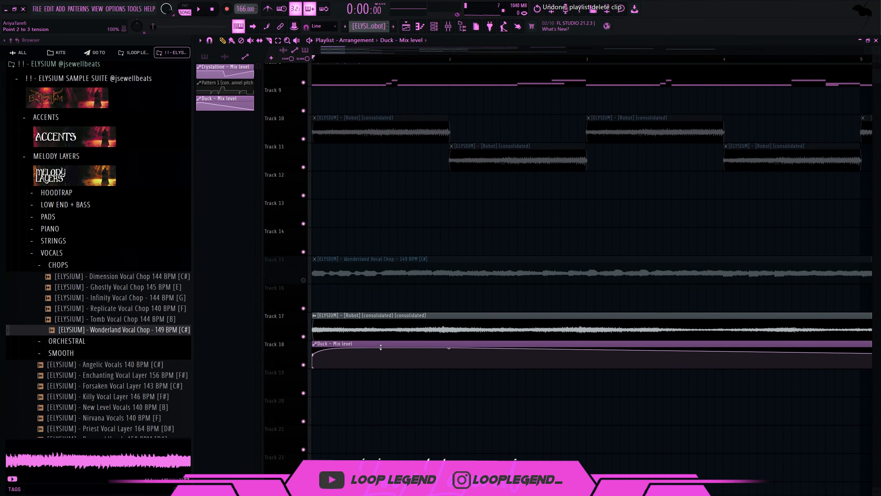
drag(448, 348, 450, 355)
right_click(450, 355)
key(space)
scroll(436, 386, down, 3)
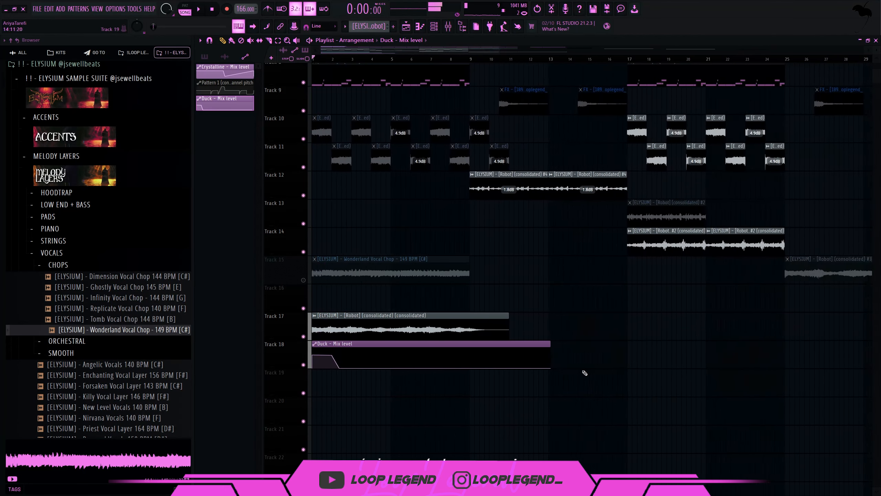
Step: Load the Ozone Master preset from the Silbon Multi Kit's Master (Sample) presets onto the master track and reposition the Ozone 10 window
click(53, 265)
click(65, 257)
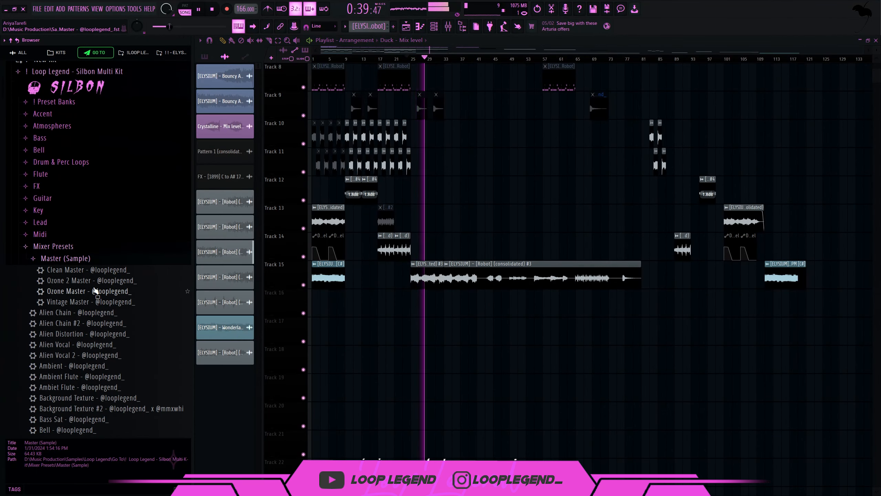
drag(92, 291, 331, 355)
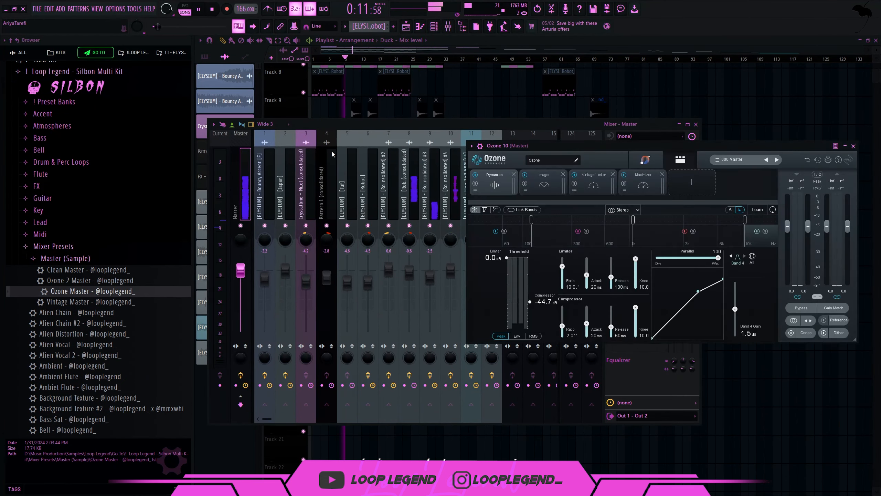
drag(530, 149, 306, 167)
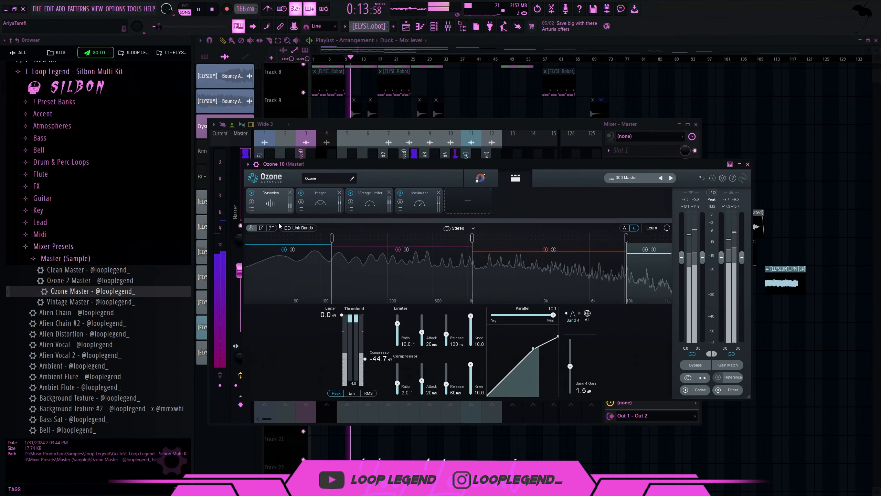
Step: Adjust the compressor thresholds of Ozone's Dynamics bands, with band 1 at about -18.9 dB and band 2 at about -17.4 dB
click(310, 267)
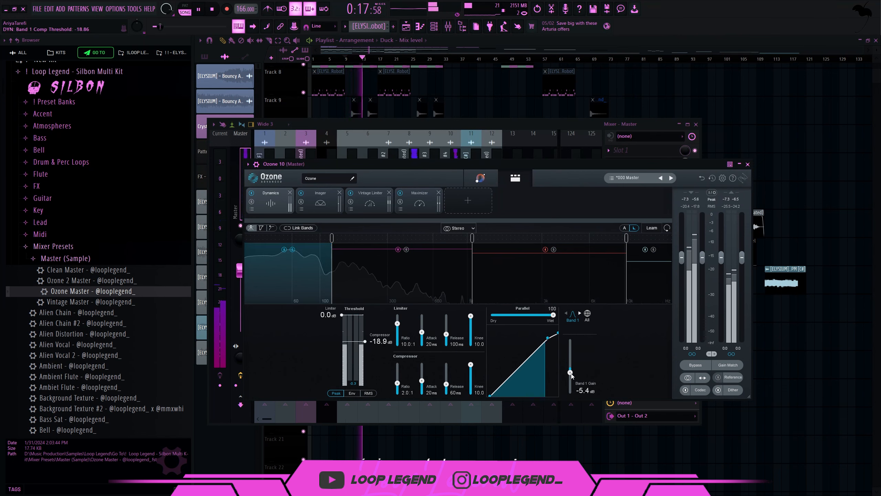
click(433, 298)
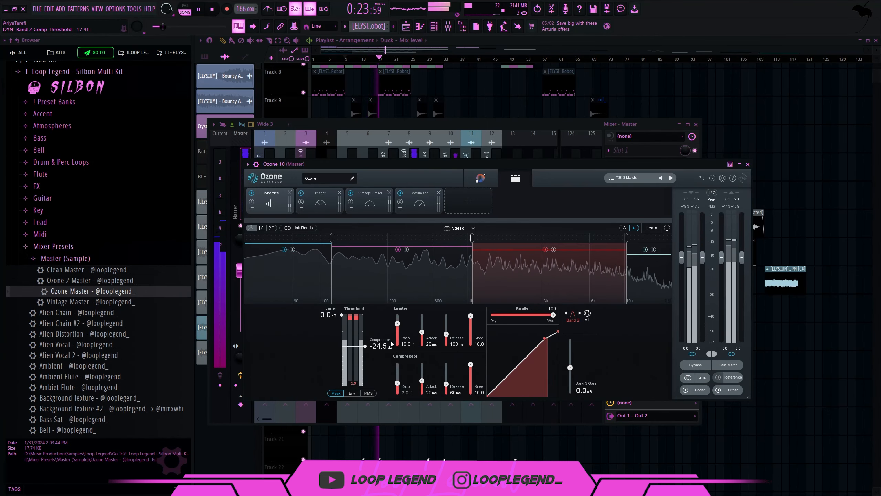
click(637, 283)
drag(383, 360, 382, 349)
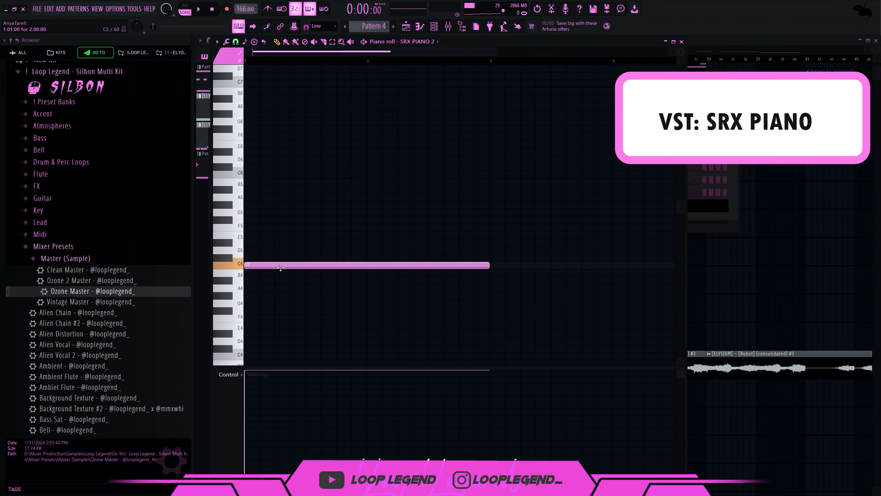
Step: Move the two-bar SRX Piano 2 note down to A#4 and duplicate it to fill eight bars
drag(259, 265, 259, 280)
scroll(305, 289, down, 2)
key(space)
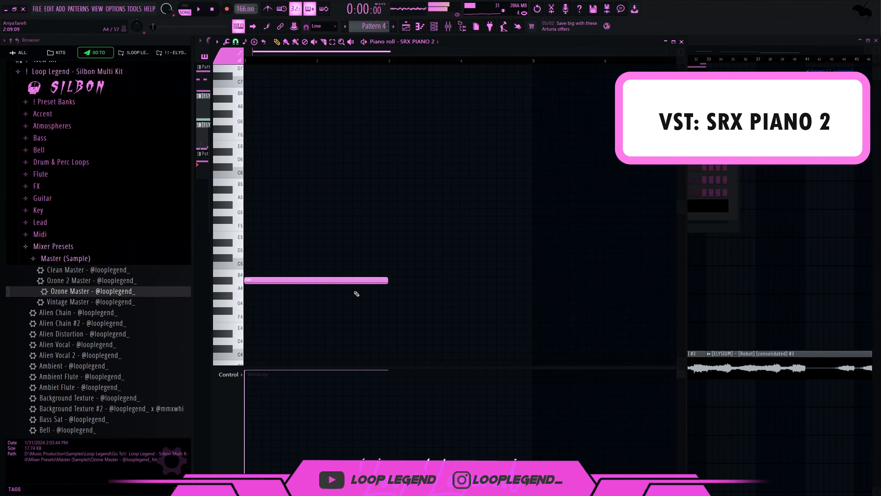
key(ctrl+b)
key(ctrl+b)
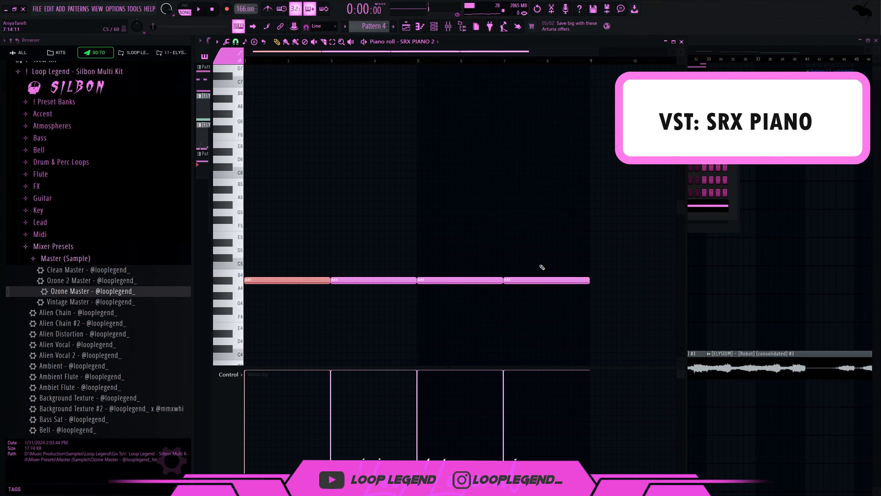
Step: Lower the first and third SRX Piano 2 notes four semitones to F#4 and play the pattern
drag(489, 263, 489, 294)
key(shift+Down)
key(shift+Down)
key(shift+Down)
key(shift+Down)
key(space)
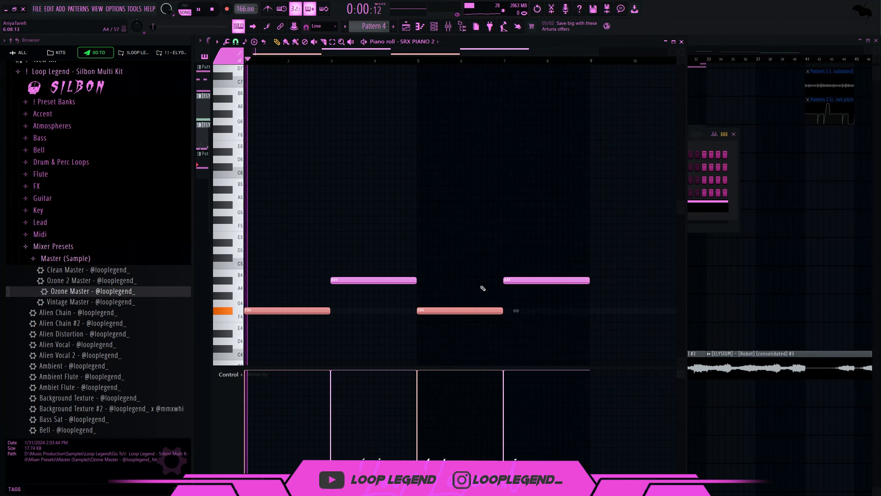
Step: Transpose the Pattern 4 notes down two octaves and set the Keyscape insert's volume to about -3.6 dB
ctrl+click(412, 220)
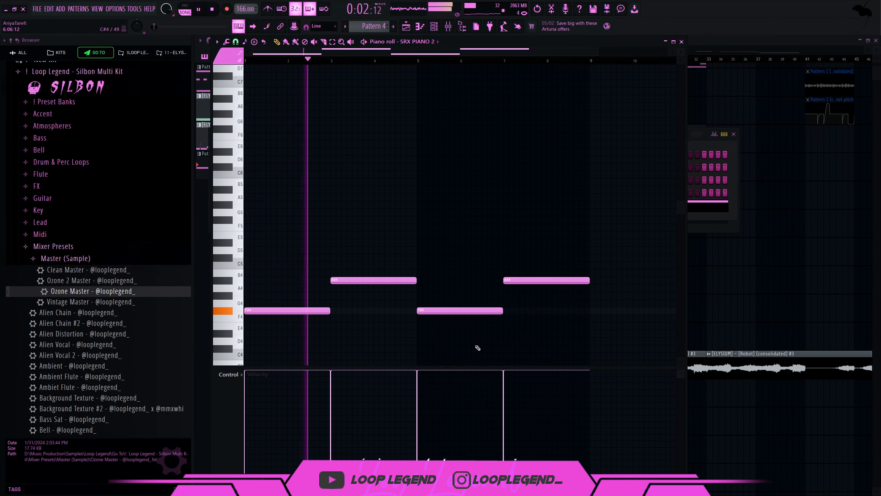
key(ctrl+Down)
key(ctrl+Down)
scroll(477, 347, down, 3)
key(F6)
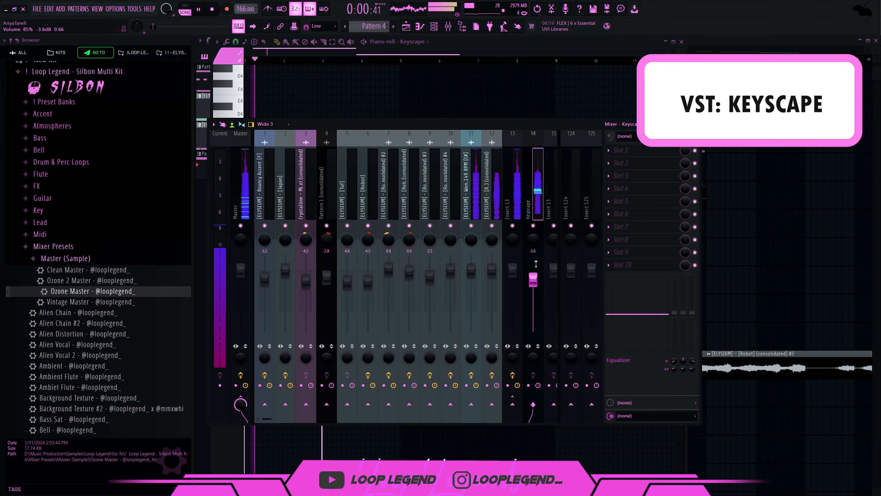
key(F9)
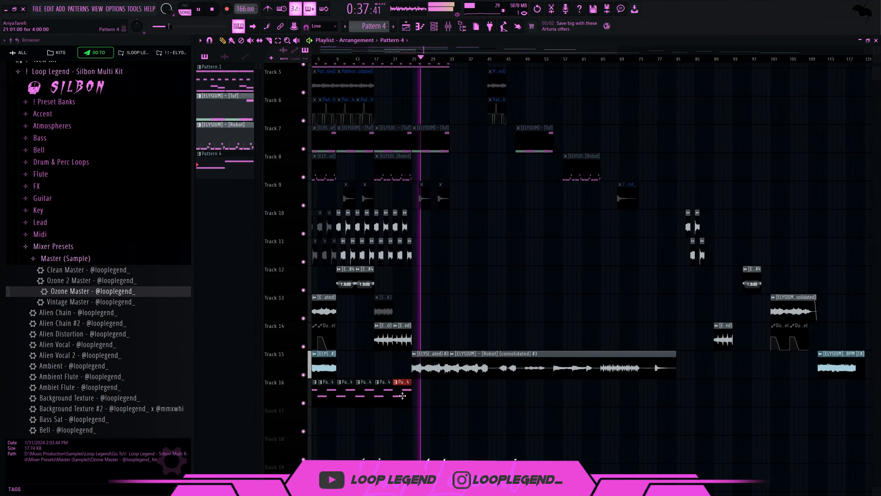
Step: Make the Pattern 4 clip at bar 25 on Track 16 unique and open its Keyscape piano roll
scroll(414, 397, up, 4)
right_click(428, 383)
click(445, 441)
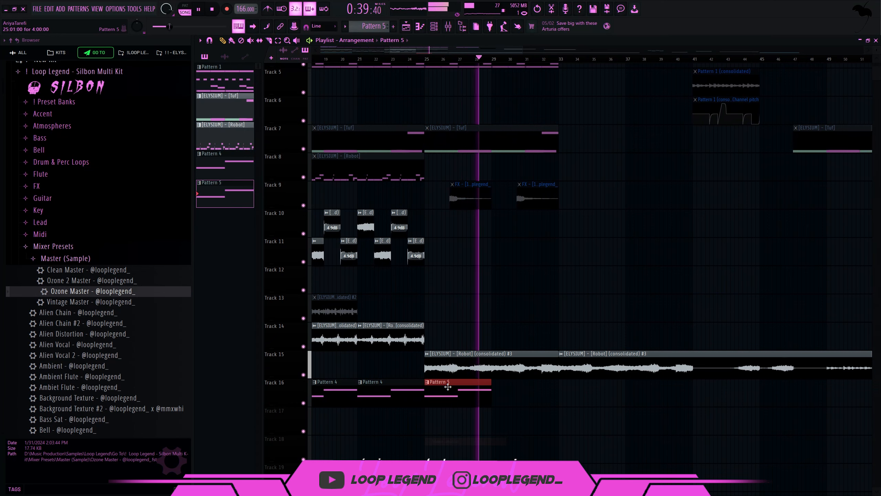
double_click(448, 386)
Step: Rework Pattern 5 so Keyscape holds A#2 up to bar 8 and plays F#3 from bar 8
right_click(410, 236)
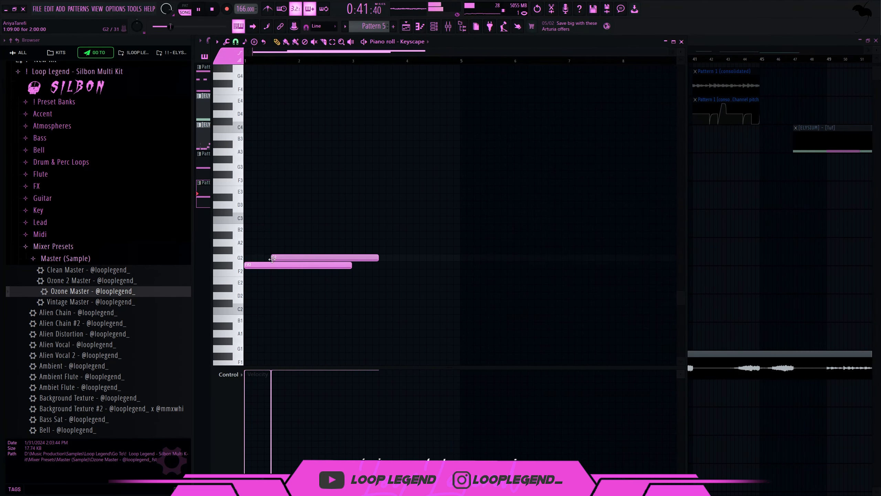
drag(272, 258, 242, 235)
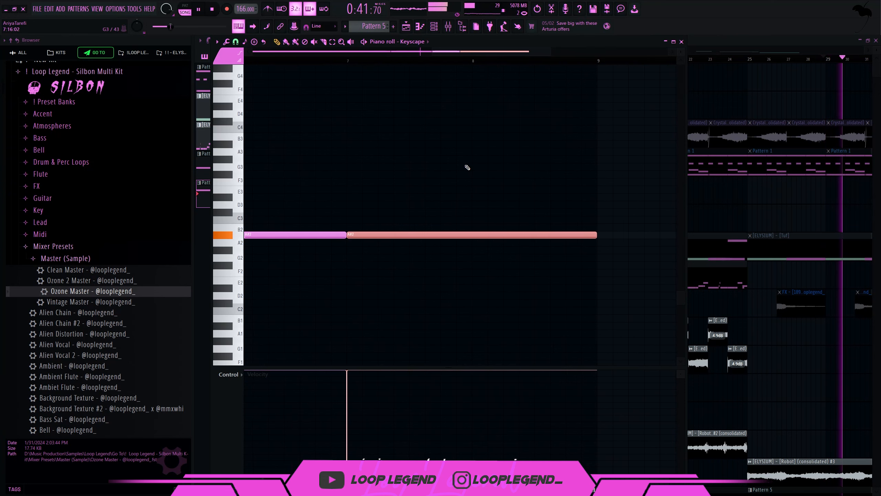
click(500, 167)
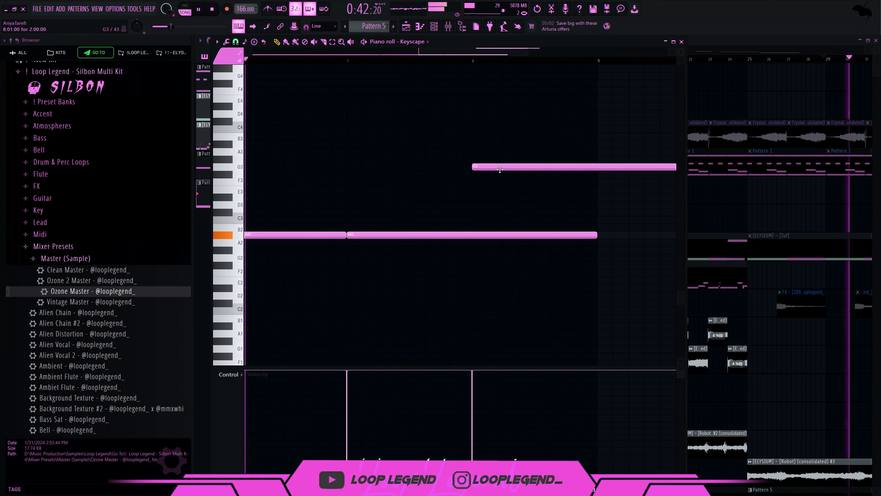
drag(500, 169, 502, 177)
key(ctrl+l)
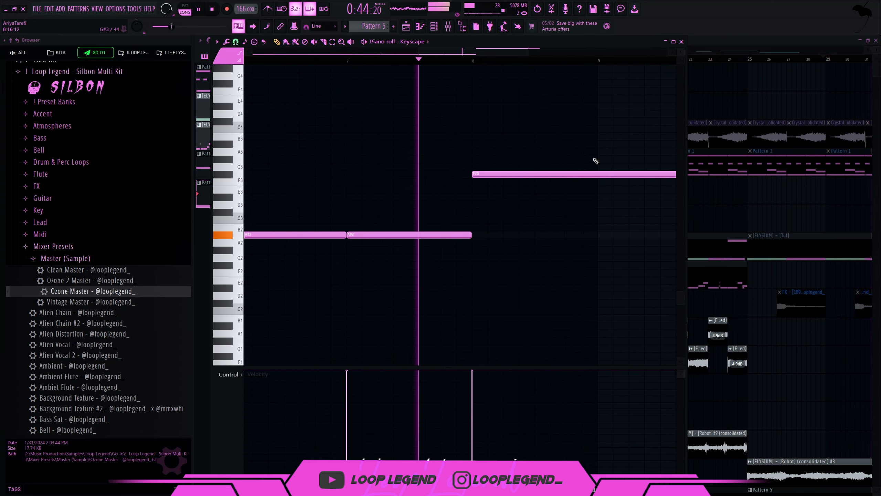
ctrl+scroll(596, 167, down, 3)
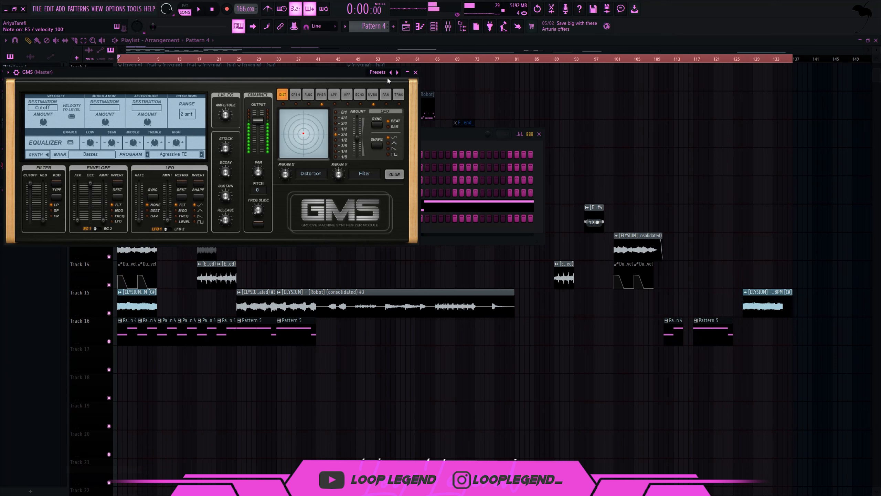
Step: Load the Dark Bass preset in GMS and copy Pattern 4's Keyscape notes into that channel
right_click(387, 78)
click(397, 87)
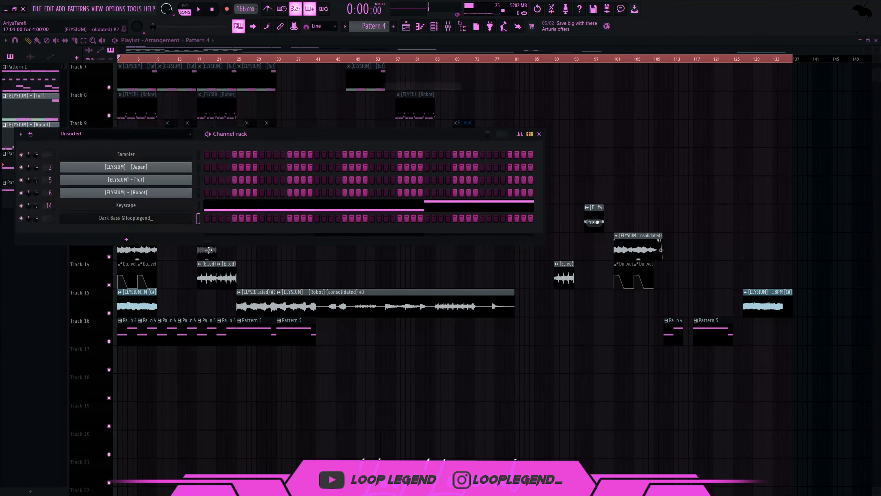
click(198, 219)
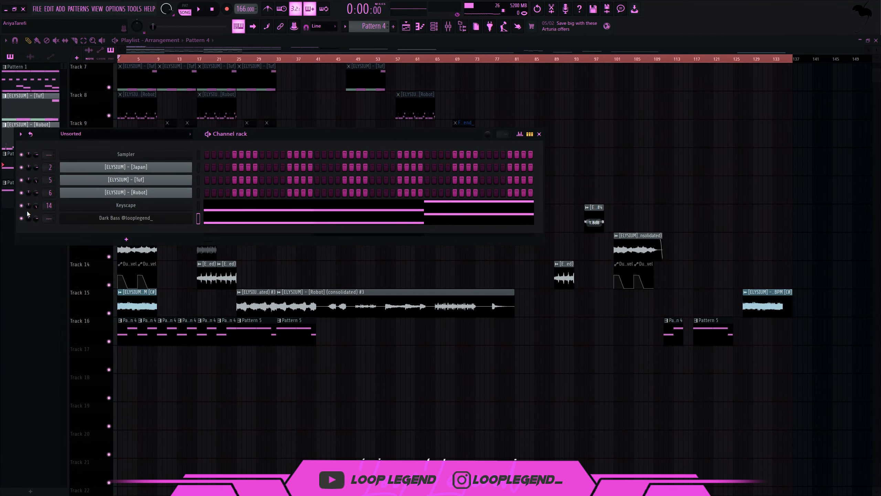
Step: Transpose the A#2 note in Dark Bass's piano roll down an octave
click(209, 213)
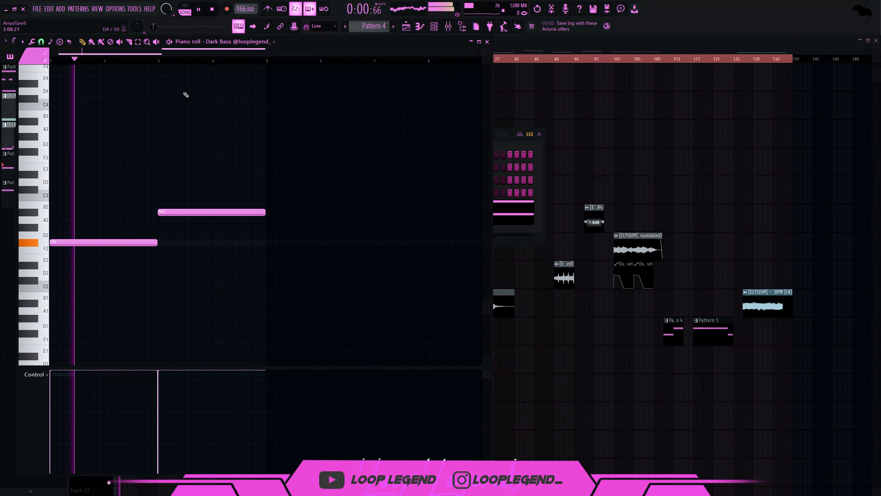
drag(210, 133, 232, 277)
key(ctrl+Down)
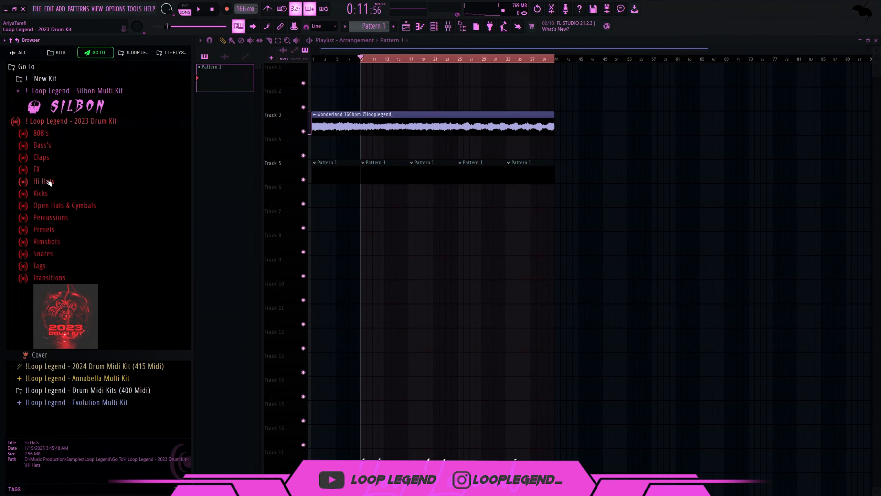
Step: Audition hi hat samples from the 2023 Drum Kit, including Crispy and Chi Chi, over the Wonderland 166bpm loop
click(54, 181)
click(114, 238)
key(space)
click(99, 249)
click(97, 259)
click(93, 291)
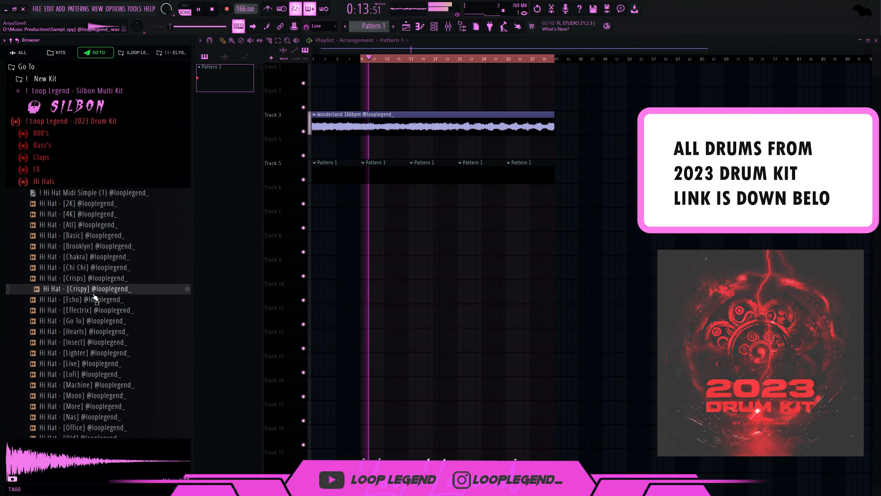
click(94, 269)
click(92, 239)
click(97, 259)
click(94, 268)
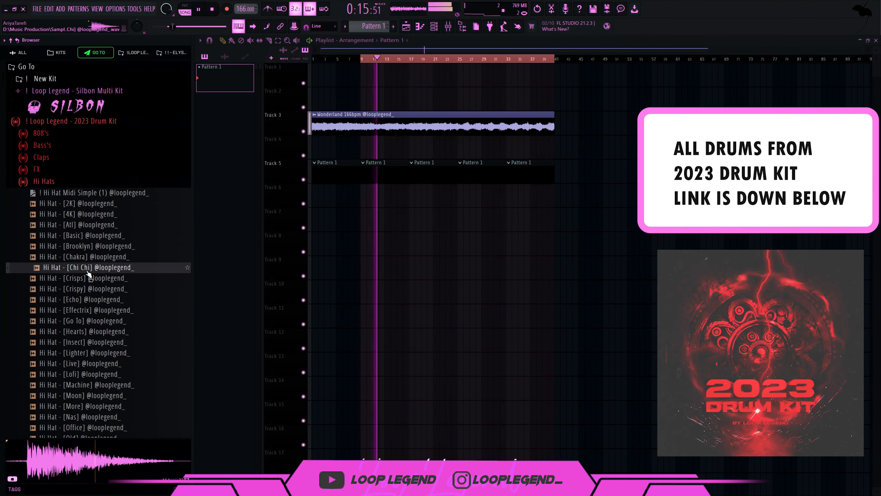
Step: Add the Chakra hi hat to the channel rack with the Hi Hat Midi Simple (1) notes and play it with the loop
drag(85, 265, 391, 236)
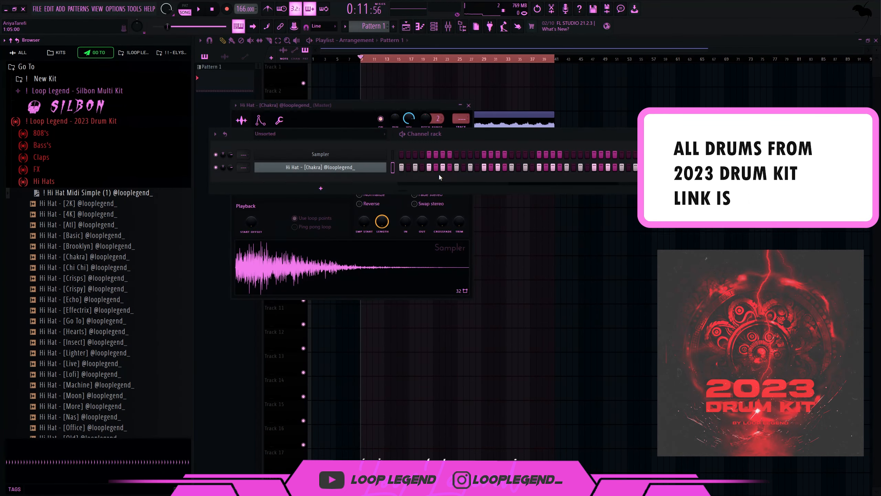
key(space)
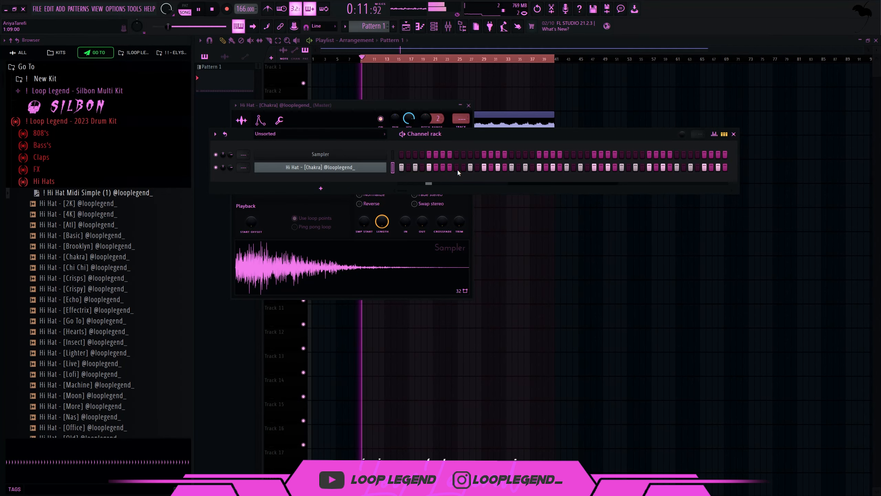
Step: Audition clap samples from the 2023 Drum Kit, comparing Layered, Medusa, the Natural variants, Old Layerd and Pause
click(41, 157)
click(83, 264)
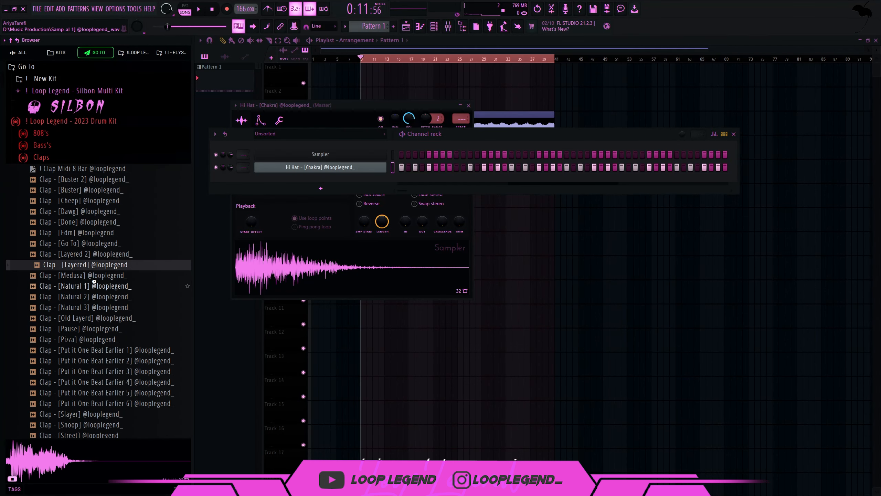
click(87, 286)
click(90, 320)
click(92, 307)
click(91, 297)
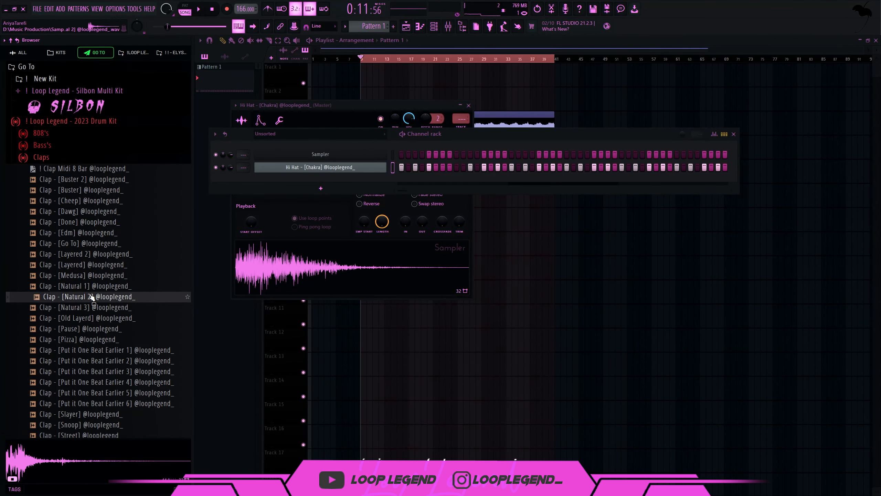
click(93, 276)
click(94, 267)
click(82, 321)
click(83, 330)
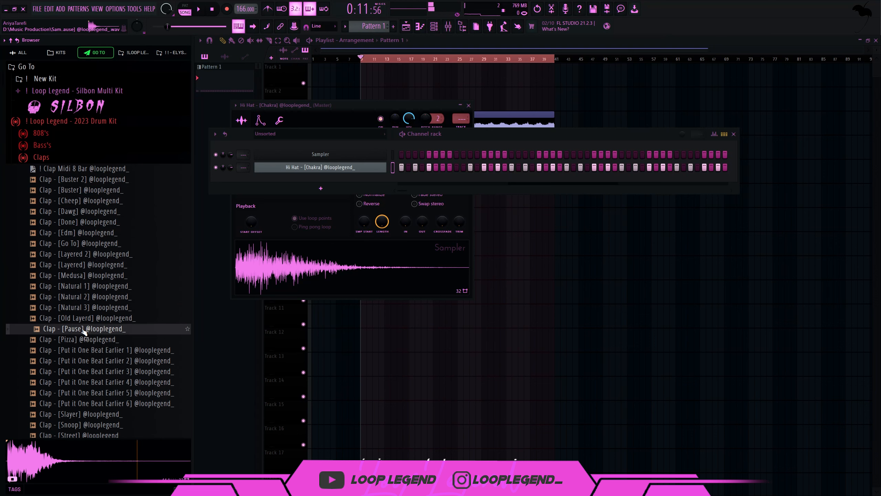
Step: Add the Pause clap to the channel rack with the Clap Midi 8 Bar notes and play it with the hi hat
middle_click(83, 330)
middle_click(94, 169)
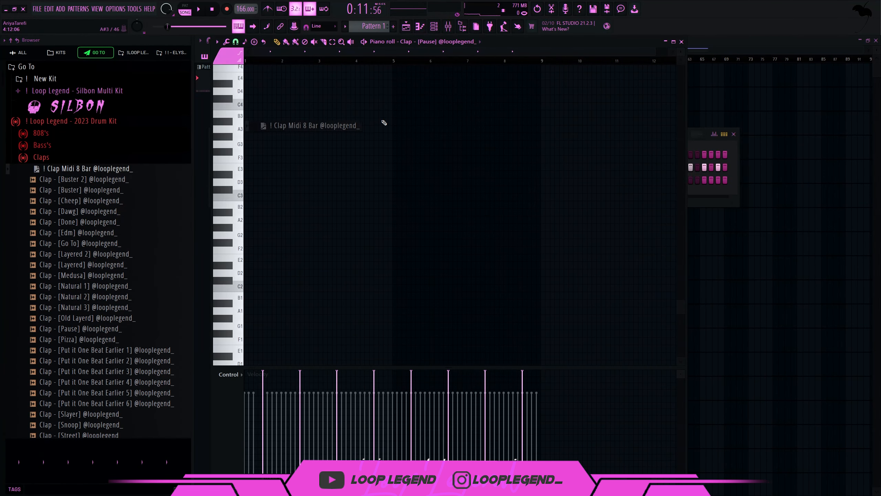
scroll(394, 181, up, 4)
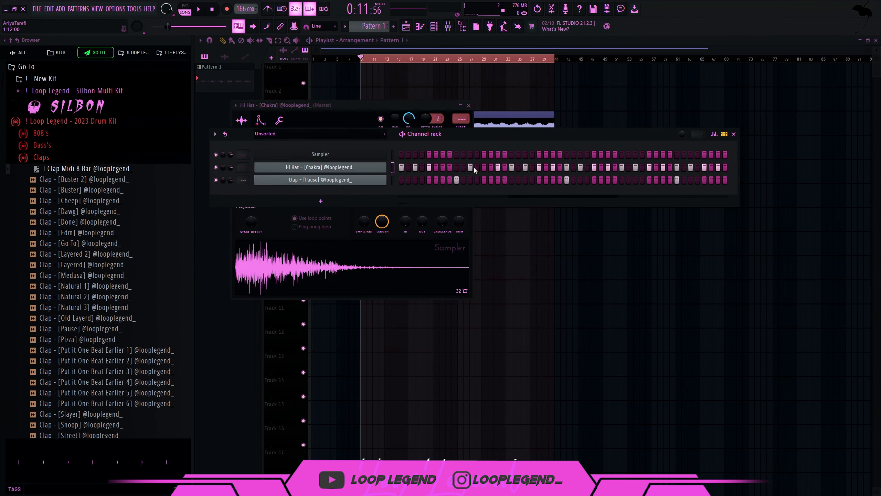
key(space)
Step: Lower the velocities of the Chakra hi hat notes on both sides of the gap in bar 2
key(ctrl+z)
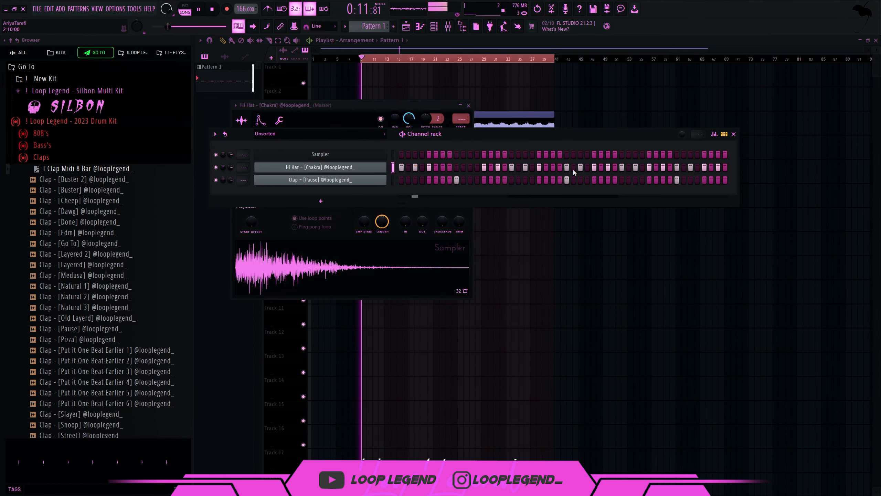
key(F7)
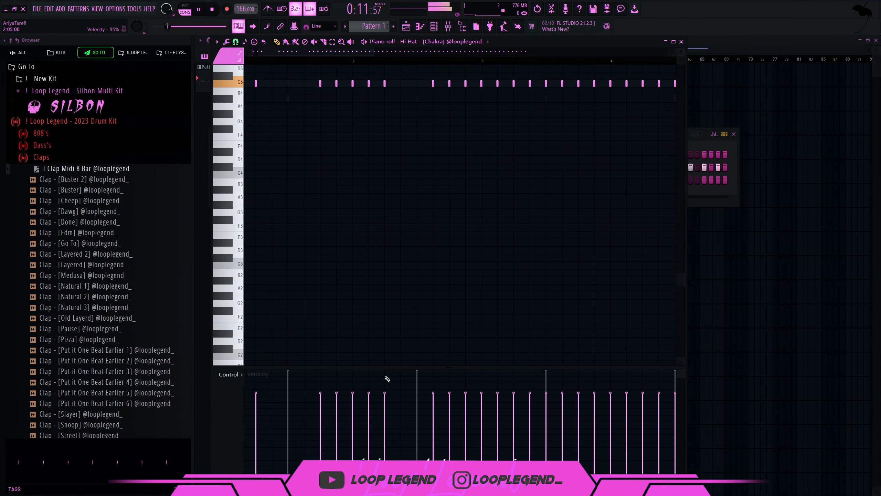
mouse_move(385, 377)
mouse_down()
mouse_move(385, 414)
mouse_move(437, 377)
mouse_move(442, 432)
mouse_move(431, 421)
mouse_move(465, 407)
mouse_up()
scroll(443, 433, up, 3)
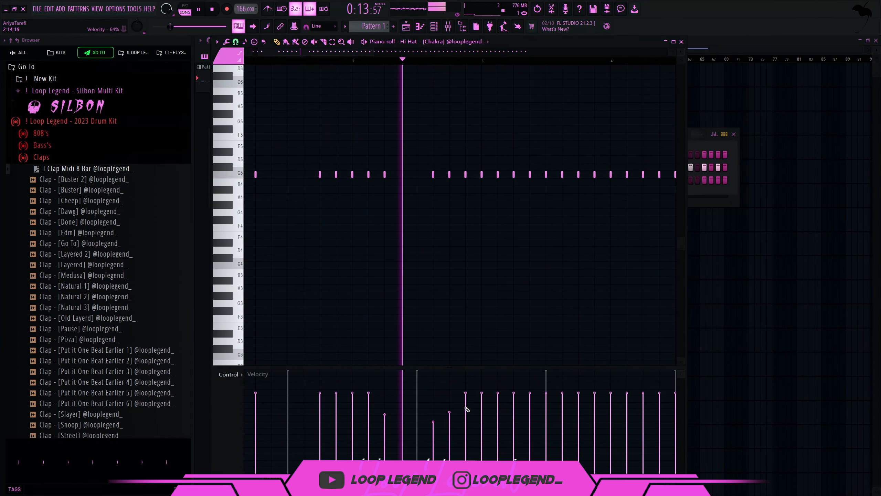
Step: Repeat the Chakra hi hat notes across the following bars and shape note panning on the short groups toward both sides
scroll(513, 288, down, 4)
drag(563, 222, 309, 93)
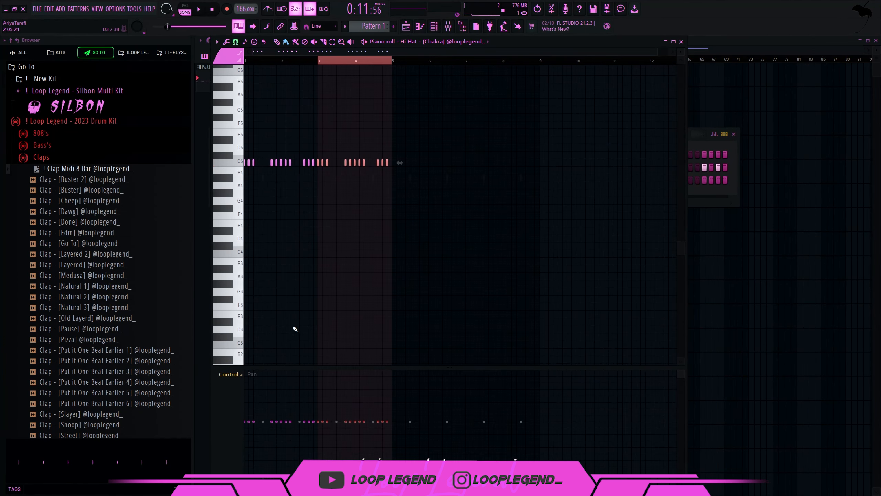
drag(315, 406, 291, 419)
mouse_move(376, 435)
mouse_down()
mouse_move(391, 442)
mouse_move(377, 427)
mouse_move(392, 440)
mouse_up()
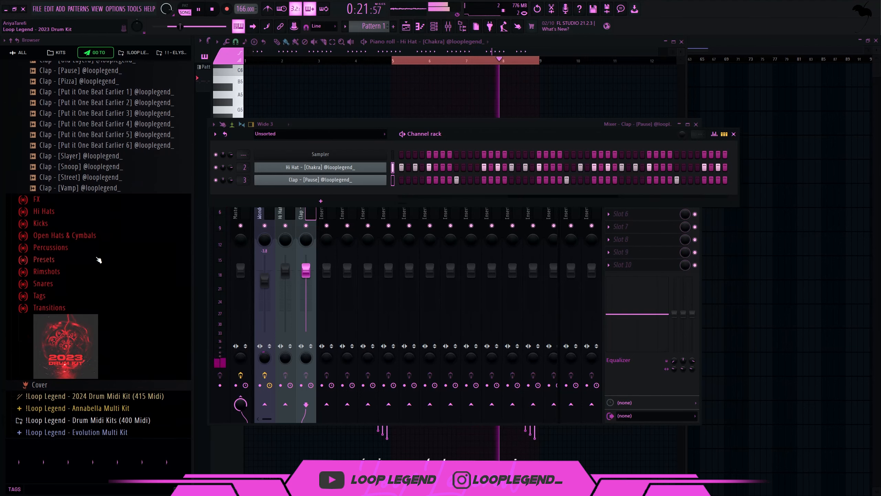
Step: Layer the Street clap and the Spacecraft snare with the Pause clap, giving the snare its own mixer track
click(82, 176)
drag(82, 177, 392, 185)
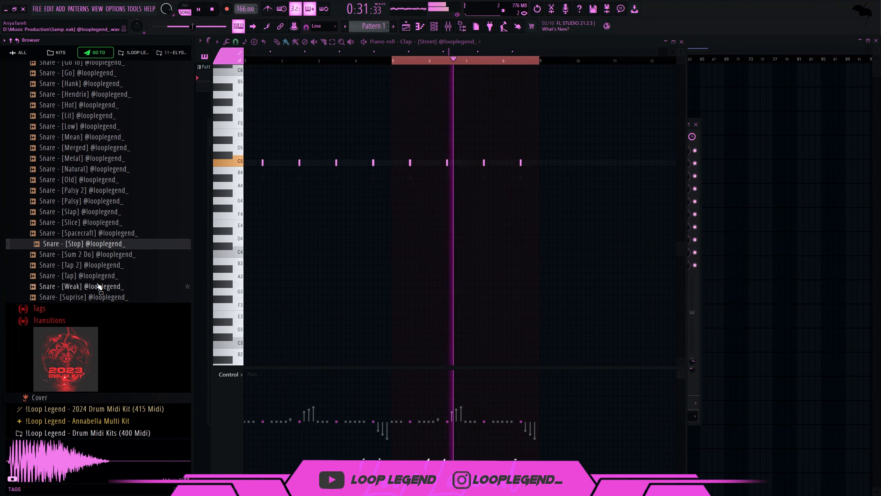
click(98, 224)
click(91, 232)
right_click(90, 231)
click(103, 243)
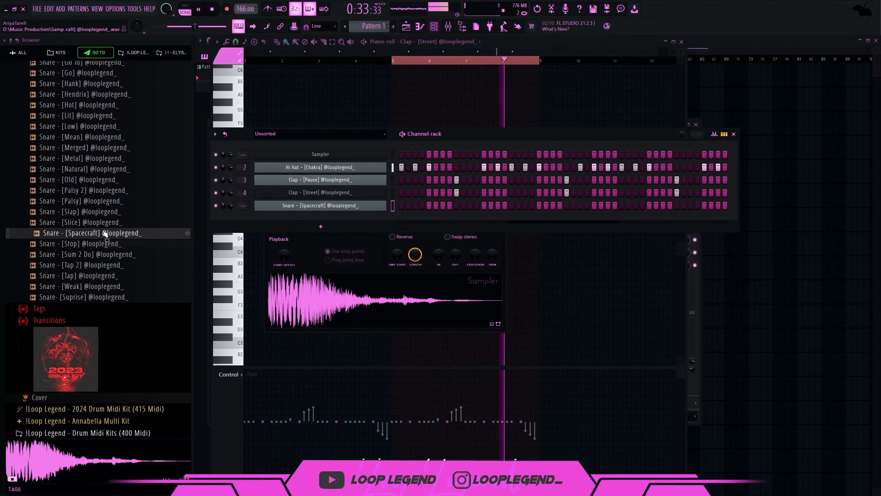
key(ctrl+l)
Step: Set the Spacecraft snare's mixer level to about -4.2 dB and route both claps and the snare to Insert 6
key(F6)
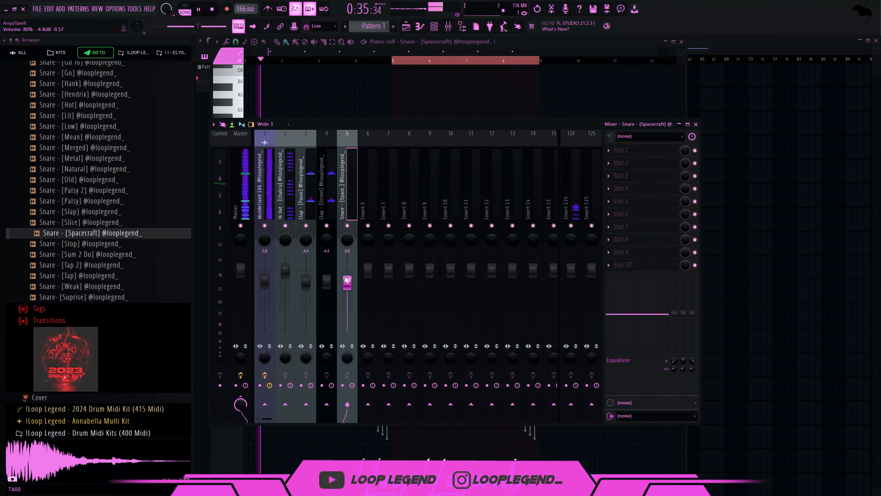
drag(346, 280, 346, 278)
drag(309, 204, 340, 203)
right_click(366, 406)
click(386, 420)
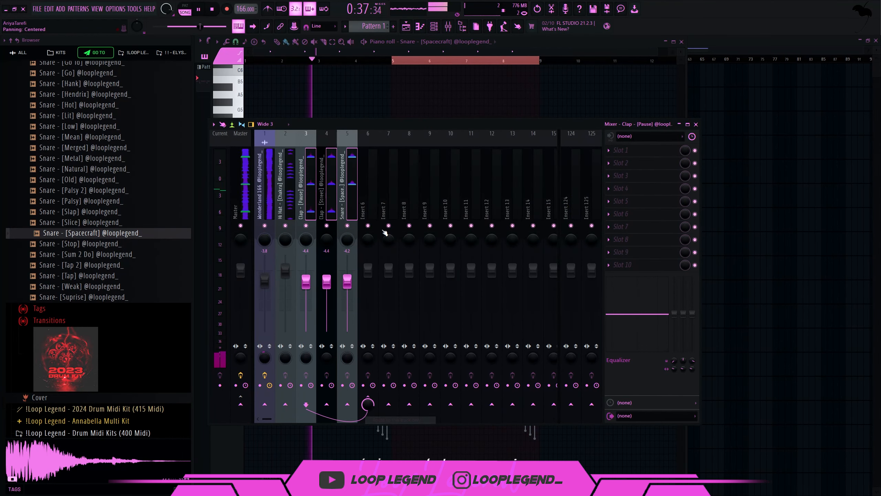
click(371, 222)
drag(353, 274, 353, 278)
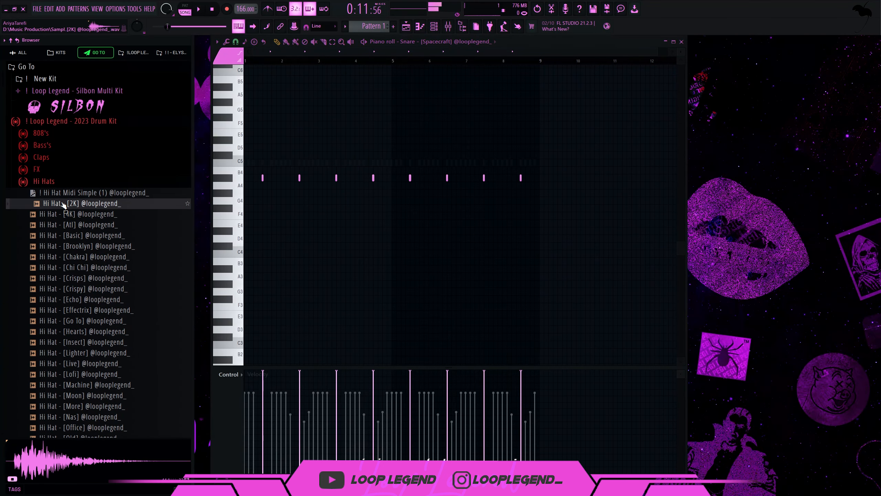
Step: Compare the 4K and Atl hi hats with 2K, and add the 2K hi hat as a new channel
click(100, 214)
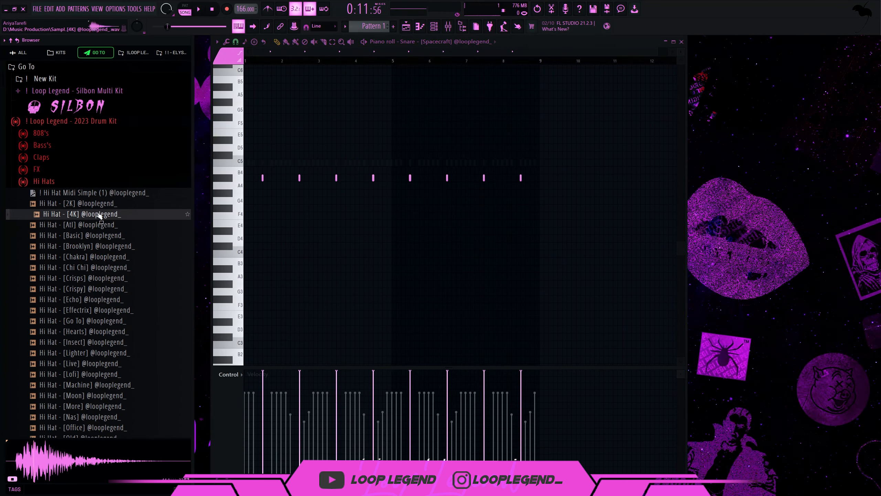
click(99, 224)
click(91, 206)
right_click(90, 207)
click(104, 219)
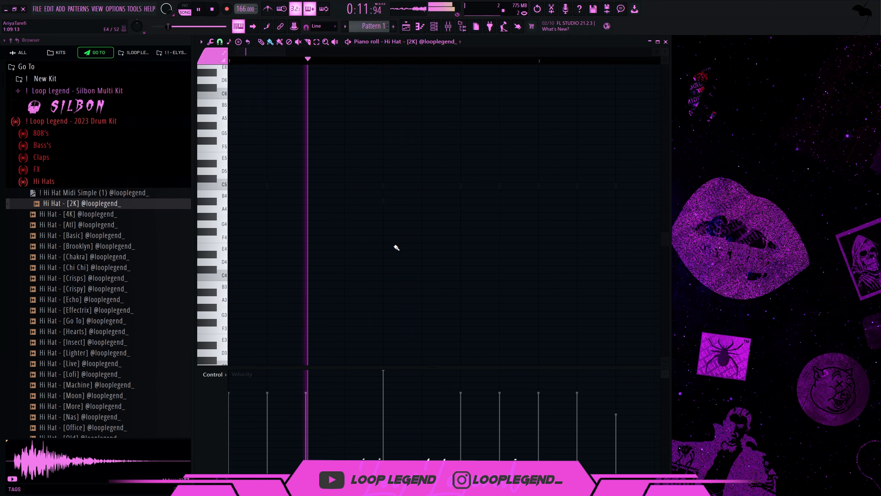
Step: Set the piano roll snap to 1/3 step and draw two fast E4 rolls in bar 1 of the 2K hi hat
click(425, 254)
key(space)
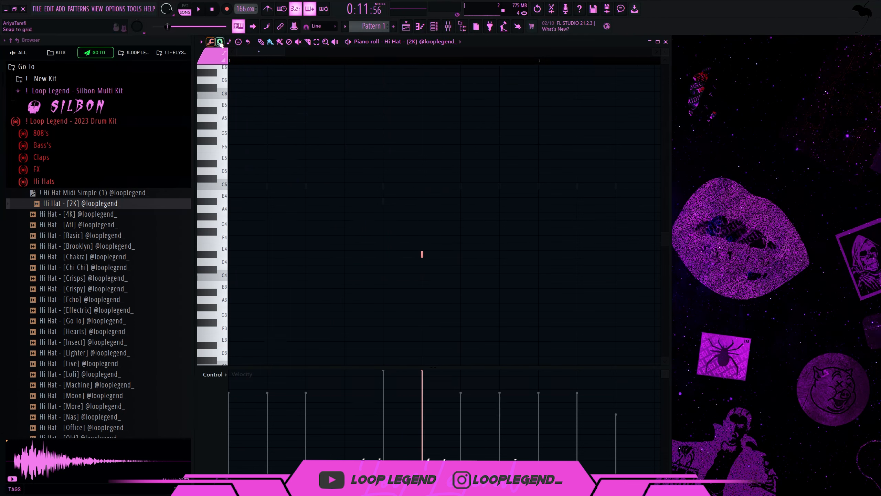
click(220, 42)
click(232, 102)
scroll(396, 244, up, 2)
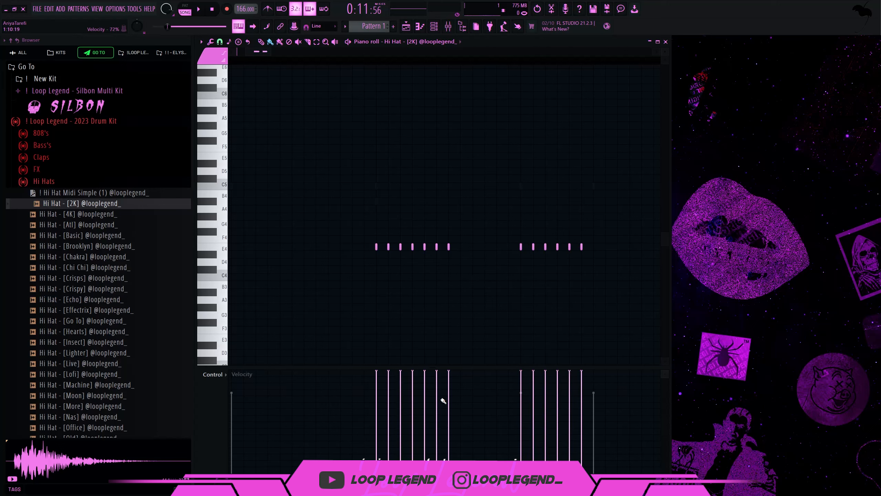
Step: Shape the velocities of both bar 1 rolls and shift the second roll's last five notes half a beat later
key(space)
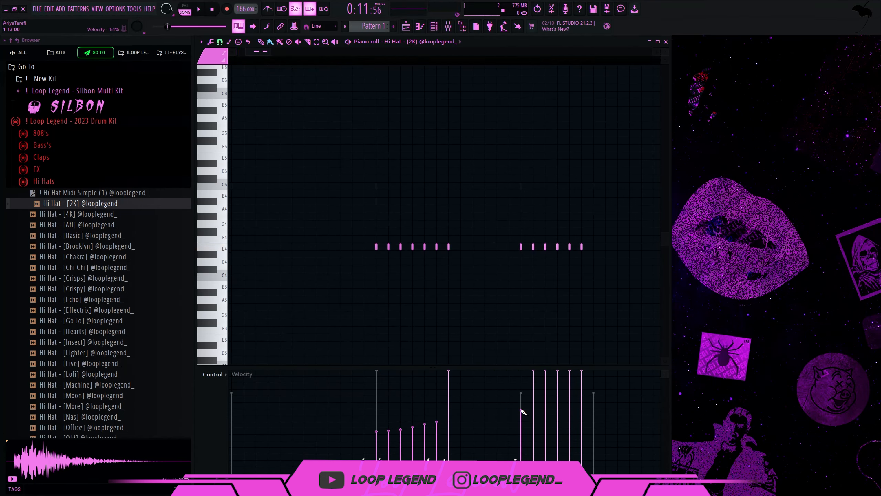
drag(572, 417, 586, 417)
drag(589, 300, 533, 248)
scroll(416, 243, down, 2)
scroll(562, 250, up, 2)
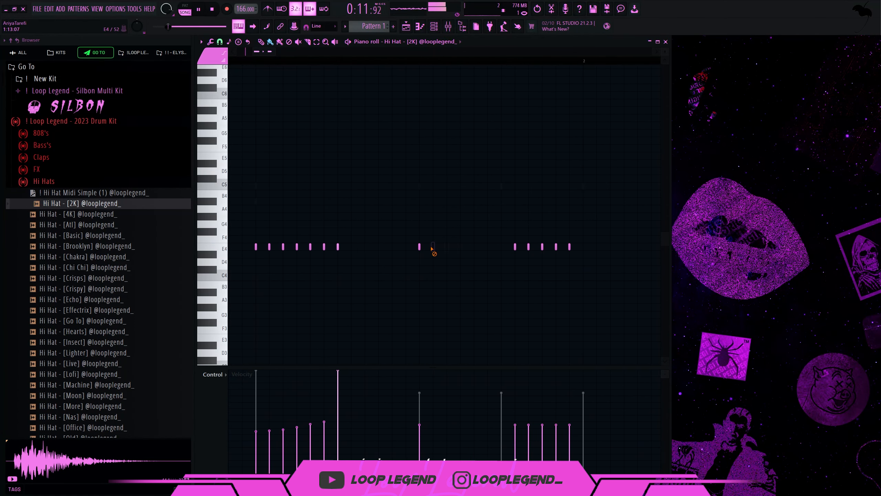
key(space)
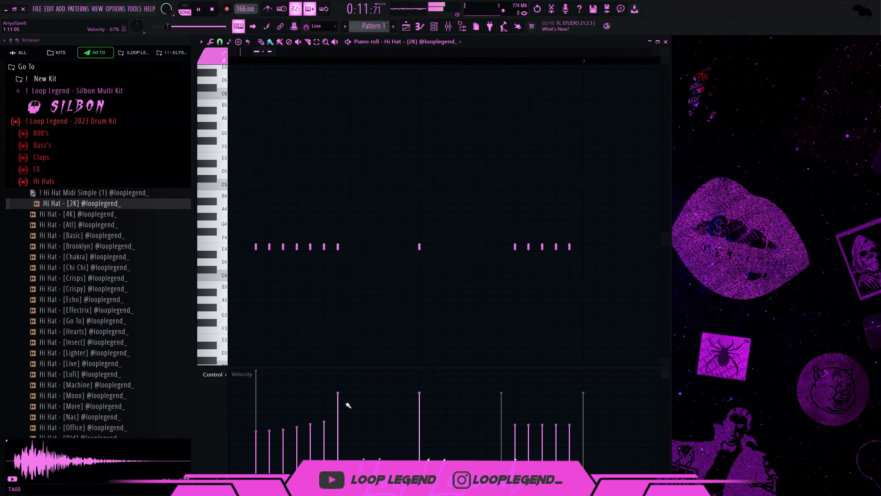
Step: Transpose all the 2K hi hat notes in bar 1 up seven semitones
scroll(420, 337, down, 2)
drag(505, 295, 308, 205)
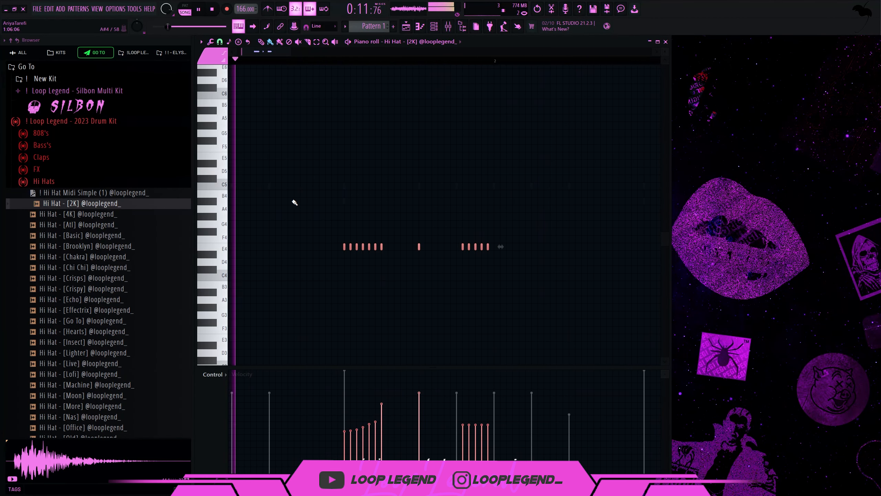
key(shift+Up)
key(shift+Up)
key(shift+Up)
key(shift+Up)
key(shift+Up)
key(shift+Up)
key(shift+Up)
key(space)
Step: Add 2K hi hat rolls on F#4 and E4 in bar 2 with a C4 ending note, and play them back
scroll(336, 204, up, 2)
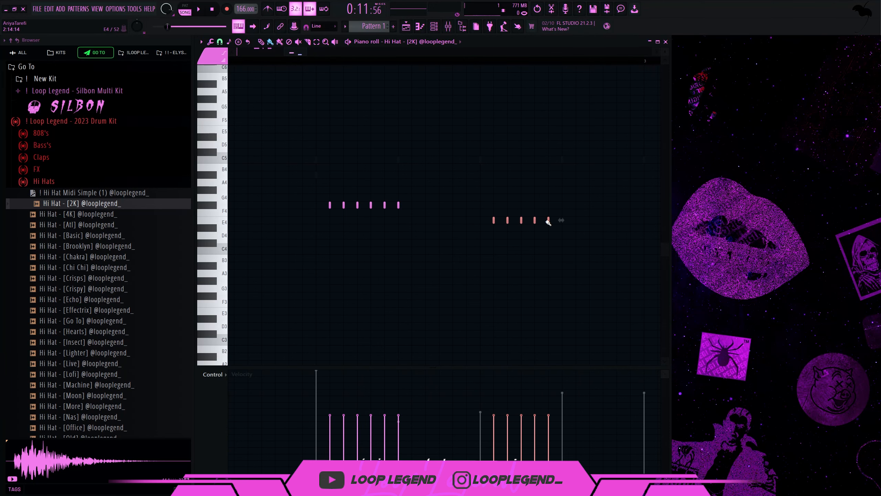
drag(522, 312, 522, 314)
scroll(455, 328, down, 3)
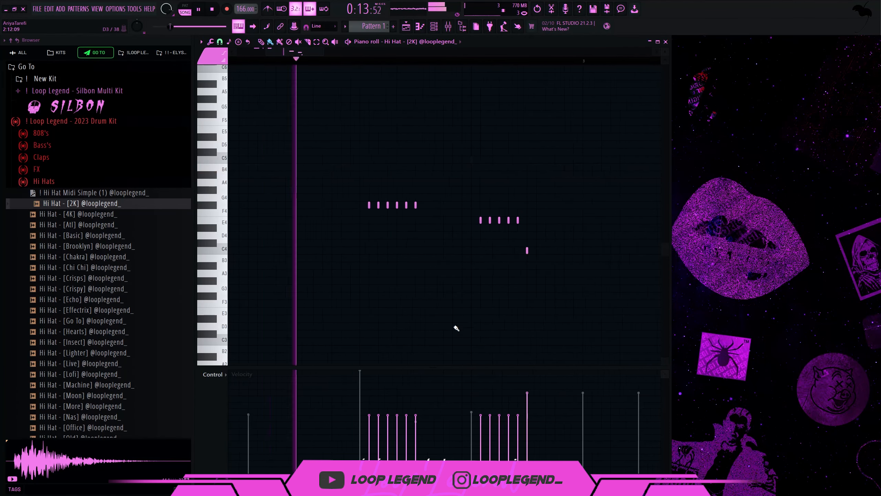
scroll(491, 290, up, 3)
key(space)
key(space)
scroll(504, 252, down, 1)
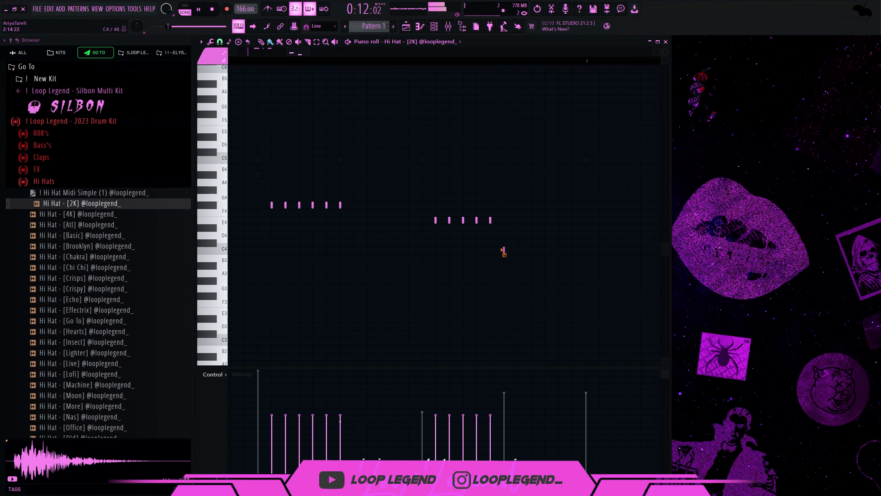
Step: Keep the snap at 1/3 step and replace bar 2's second hi hat roll with four F4 notes
click(224, 42)
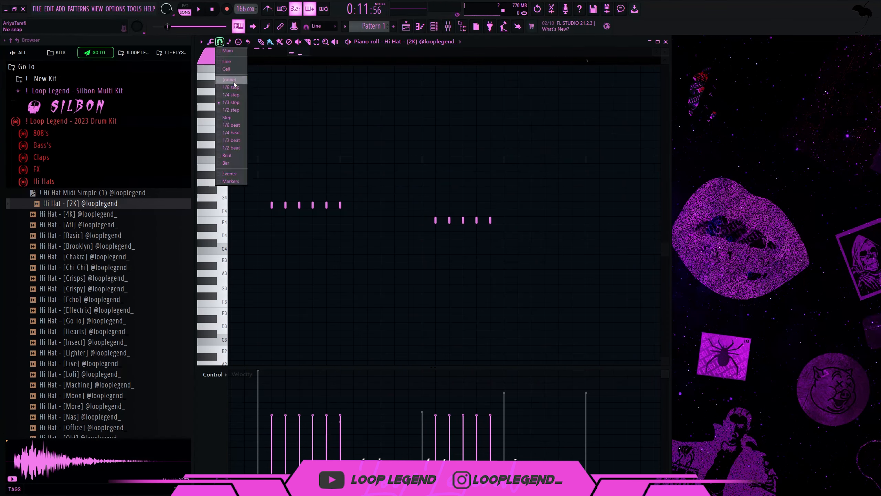
click(230, 102)
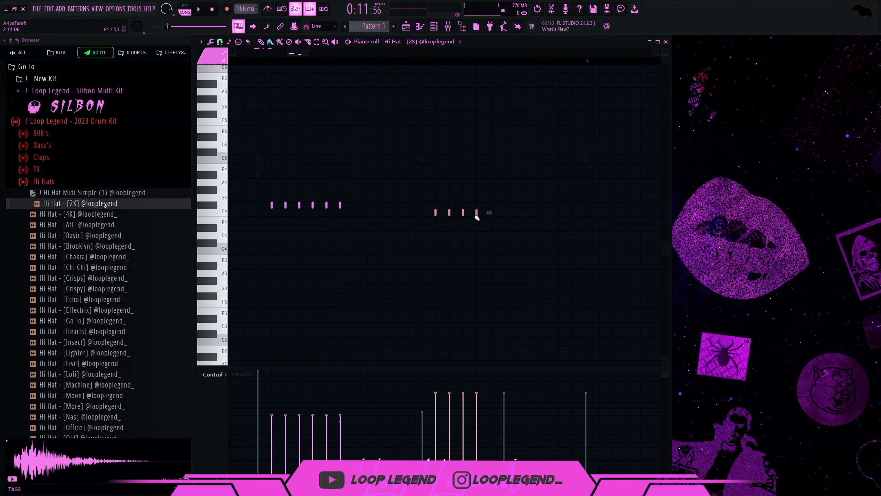
scroll(552, 217, down, 3)
drag(565, 245, 520, 188)
drag(532, 220, 532, 235)
drag(526, 188, 476, 228)
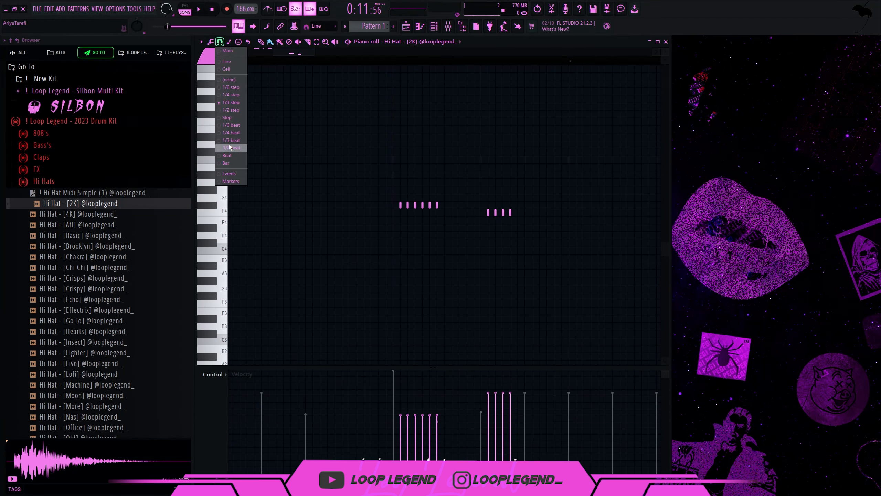
Step: With the snap at 1/2 beat, end bar 2's first roll on a D4 note and lower its second roll to C#4
click(230, 148)
key(space)
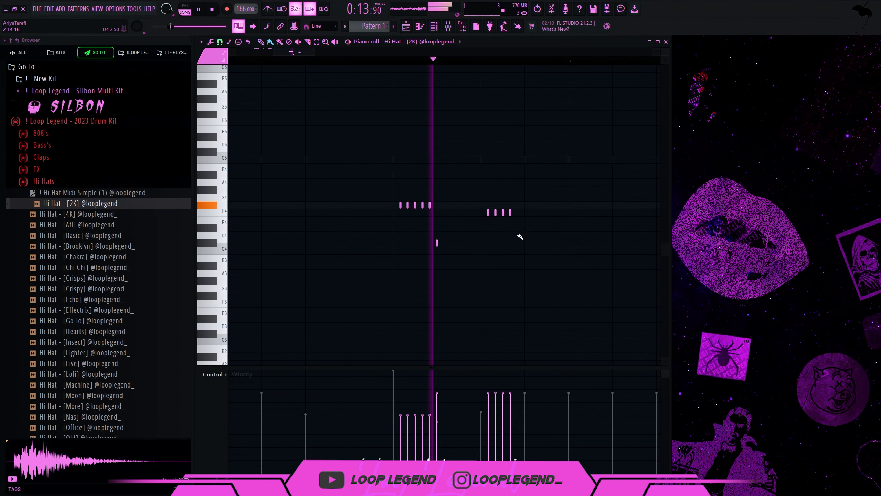
key(space)
scroll(555, 233, up, 2)
drag(505, 187, 412, 248)
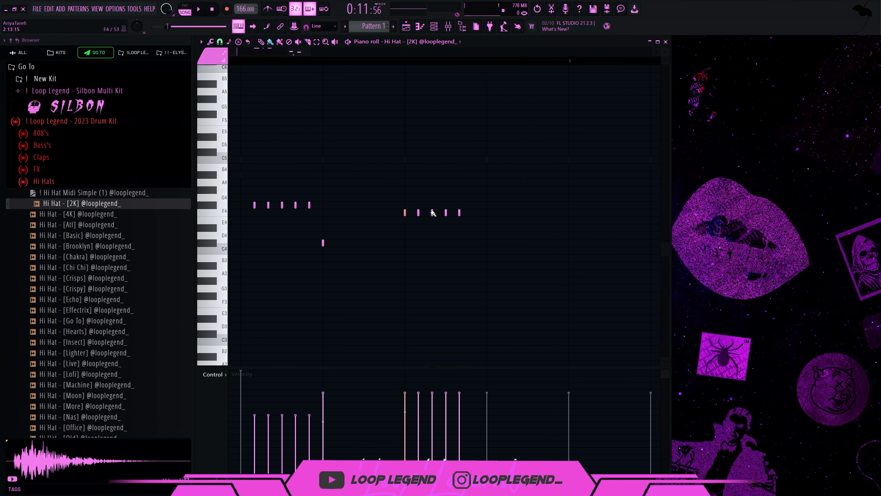
drag(510, 179, 403, 229)
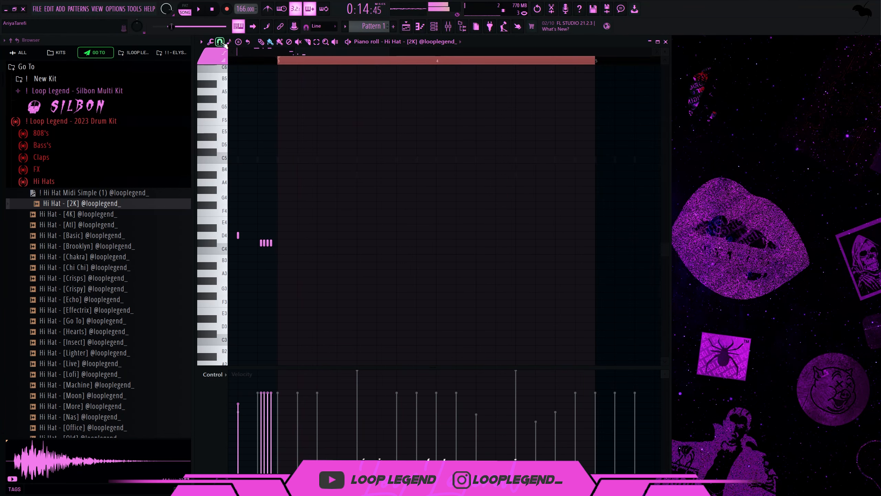
Step: Set the snap to 1/6 beat and draw two groups of four C5 notes in bar 3 of the 2K hi hat
click(220, 42)
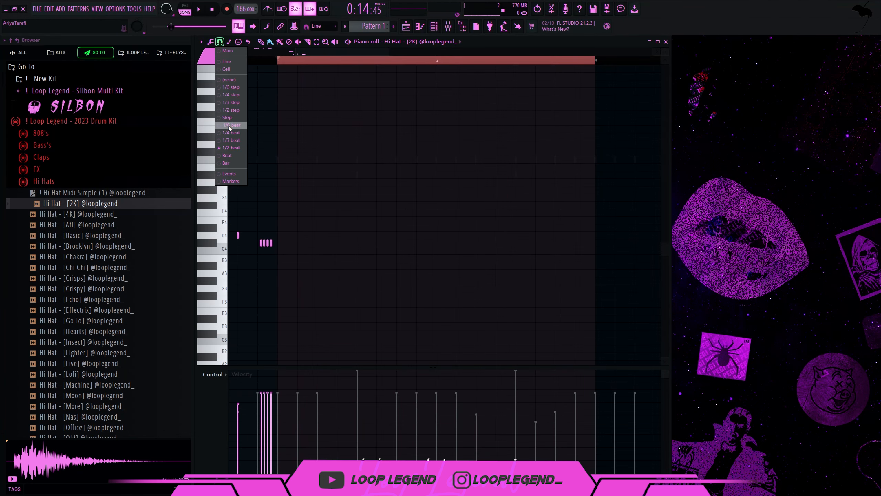
click(229, 127)
key(space)
drag(357, 159, 388, 157)
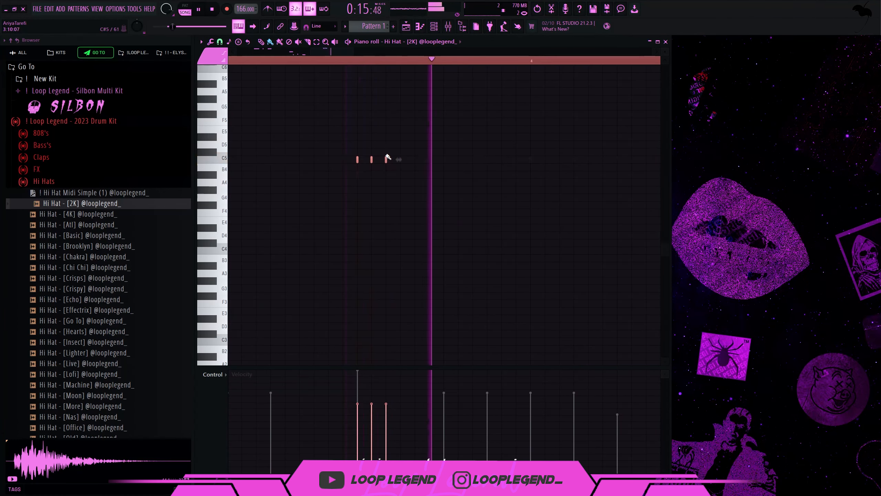
drag(444, 160, 482, 160)
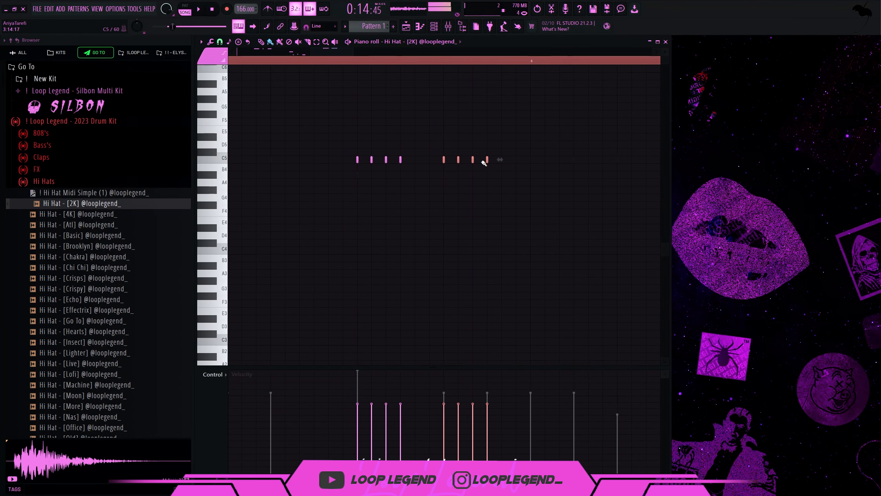
Step: Set the snap to 1/2 step, redraw bar 3's first G4 roll with tighter spacing, and add three F#4 notes in bar 4
click(220, 42)
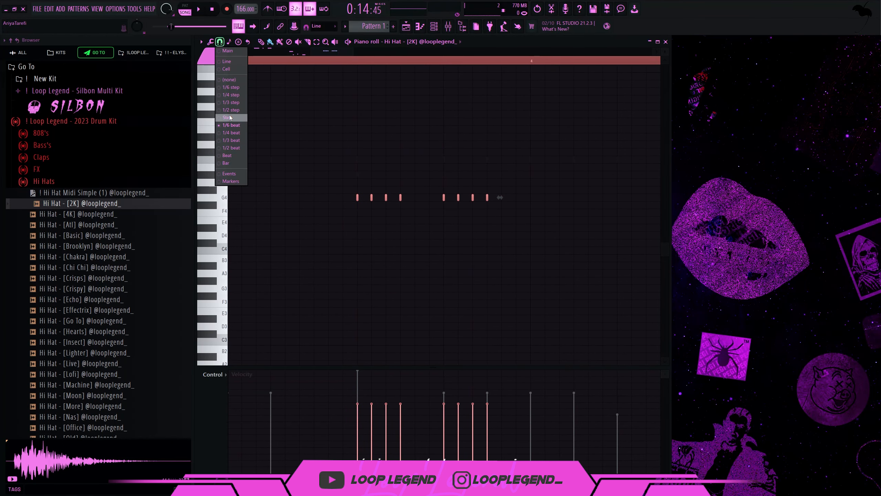
click(231, 110)
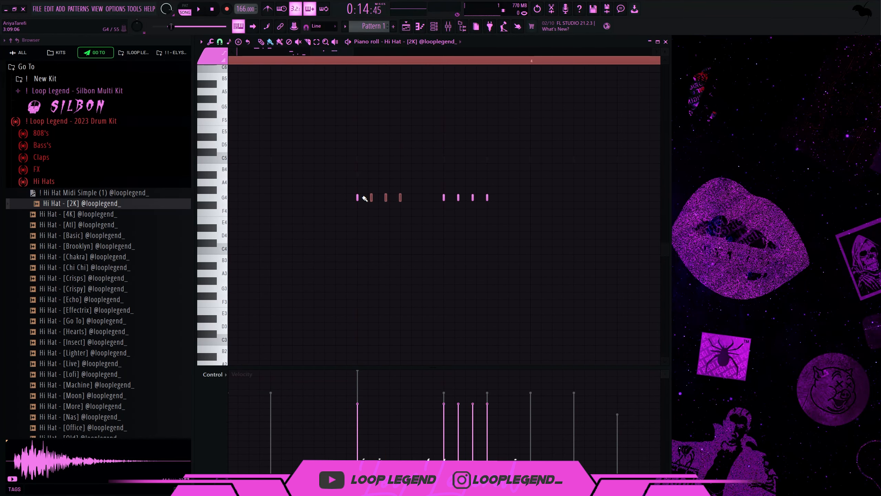
drag(558, 226, 409, 222)
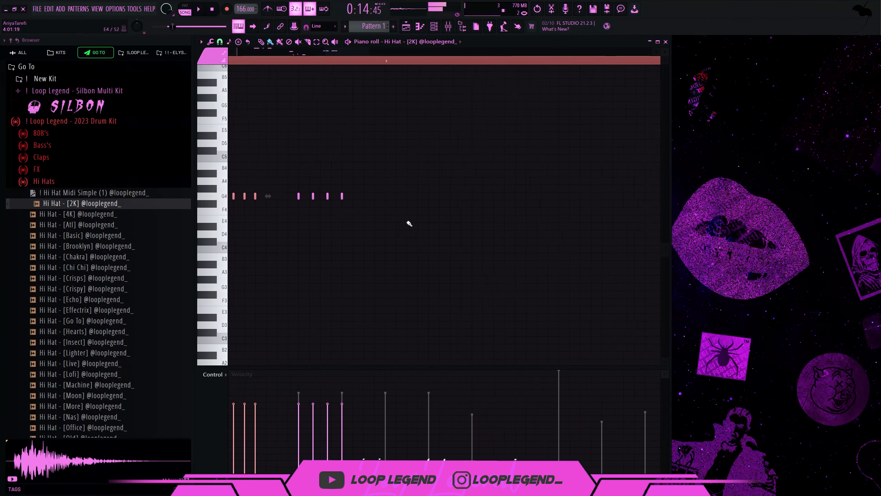
scroll(527, 233, down, 4)
mouse_move(513, 210)
mouse_down()
mouse_move(466, 211)
mouse_move(526, 232)
mouse_move(394, 208)
mouse_up()
scroll(527, 232, up, 3)
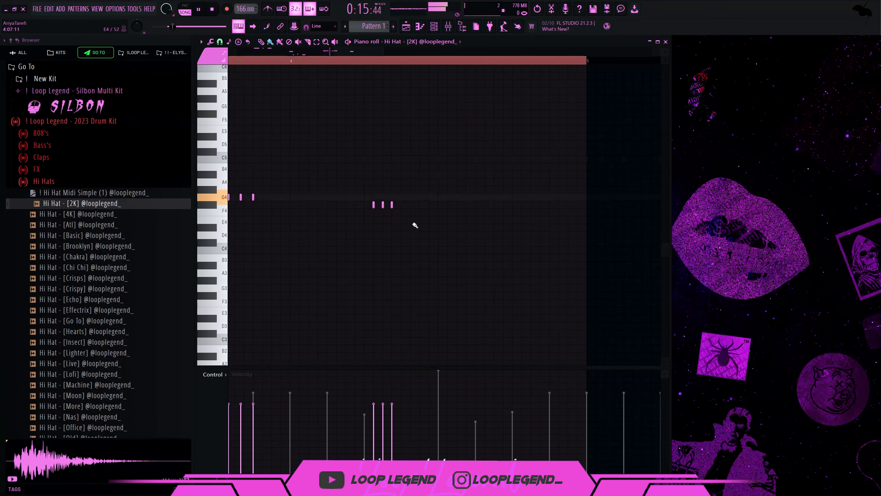
drag(447, 212, 468, 212)
scroll(493, 220, up, 4)
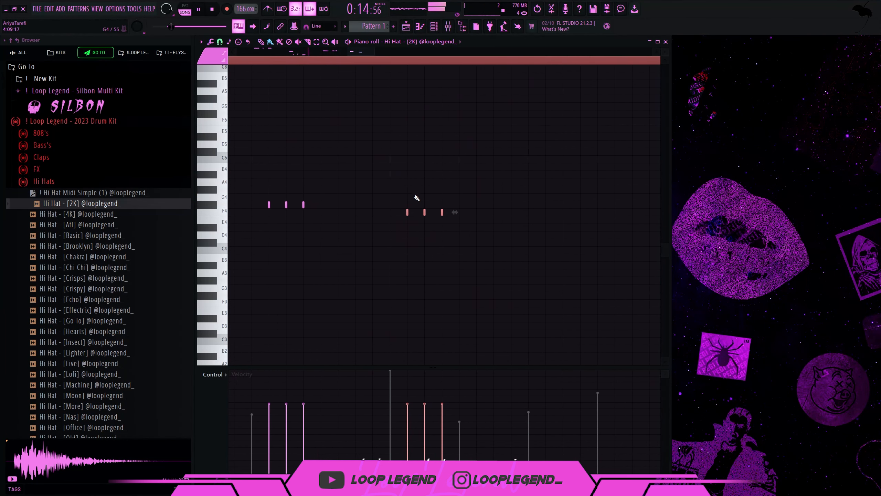
key(ctrl+z)
Step: Set the snap to 1/4 step and draw seven-note rolls on C5 and A4 in bar 4 of the 2K hi hat
key(space)
click(219, 42)
click(240, 95)
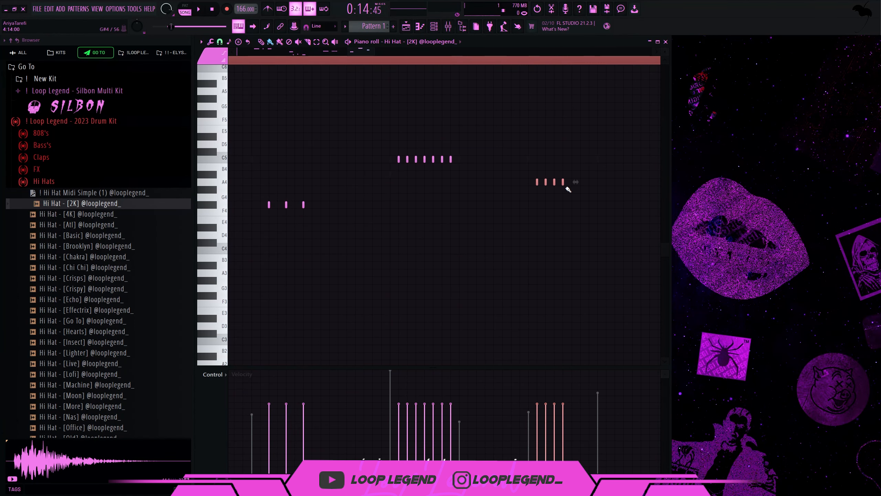
scroll(510, 211, down, 3)
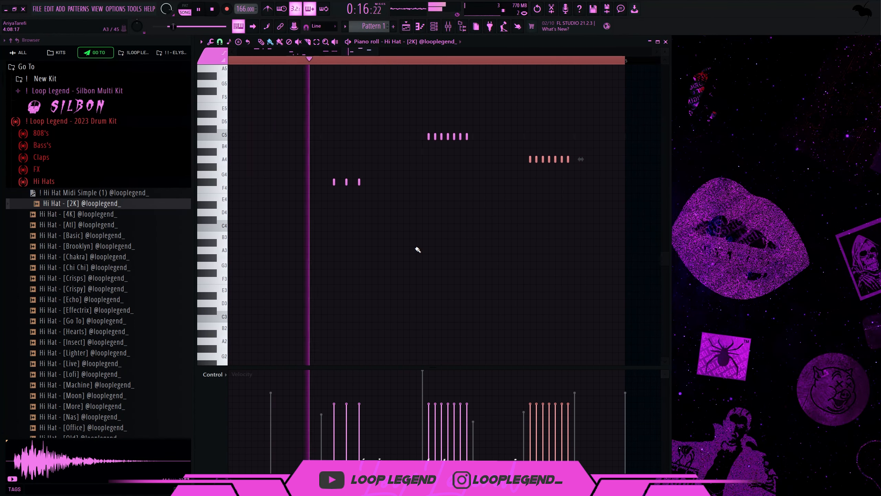
scroll(584, 269, up, 1)
key(space)
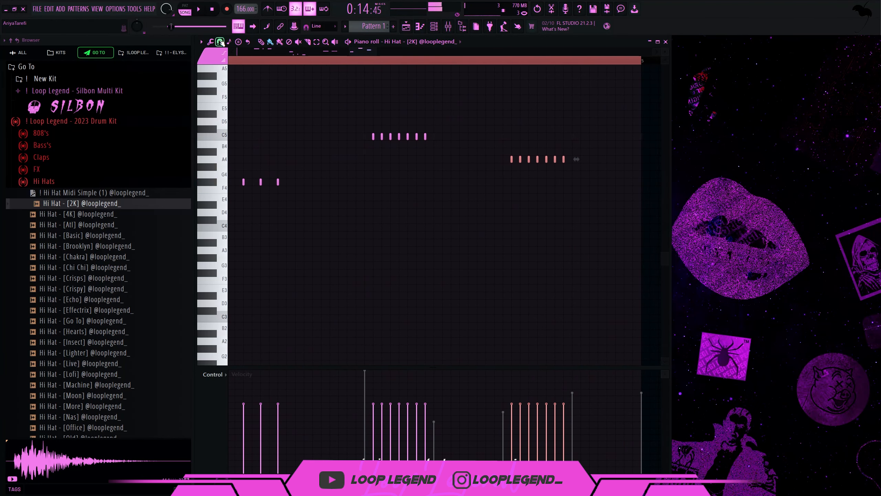
Step: With the snap at 1/2 beat, extend bar 4's C5 and A4 rolls to eight notes and pan them right and left respectively
click(221, 42)
click(231, 149)
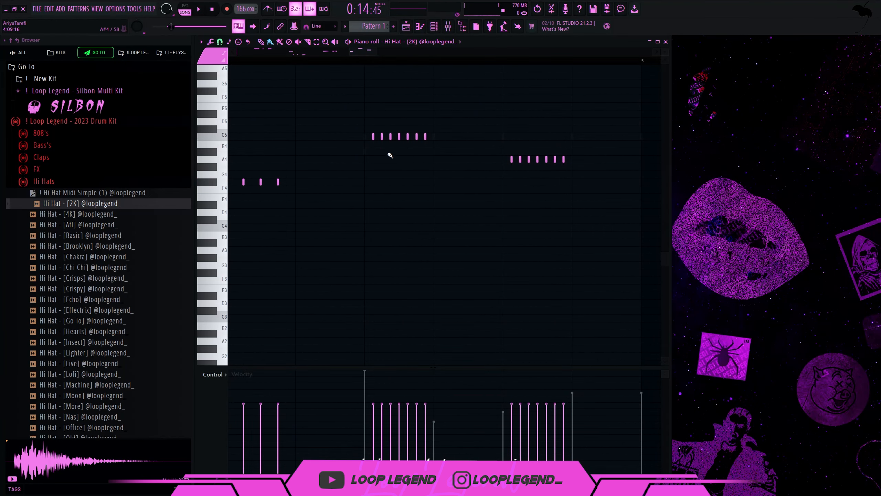
drag(574, 193, 483, 160)
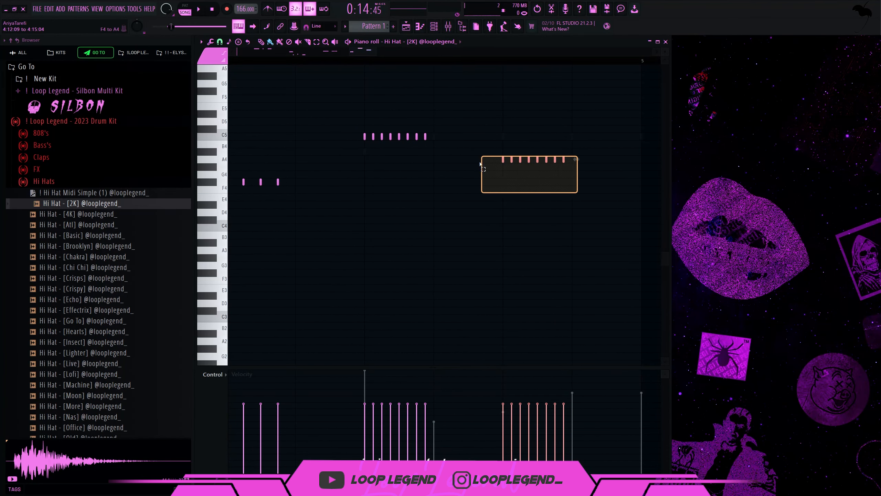
scroll(222, 372, up, 1)
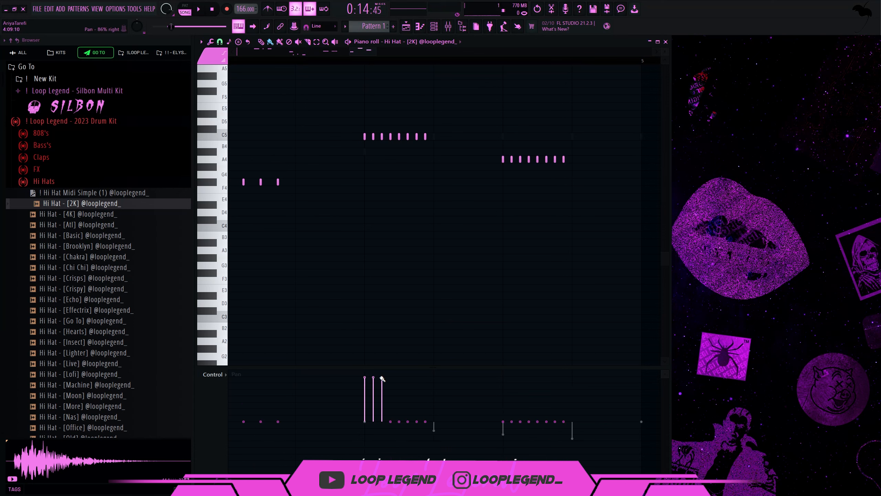
scroll(453, 347, down, 2)
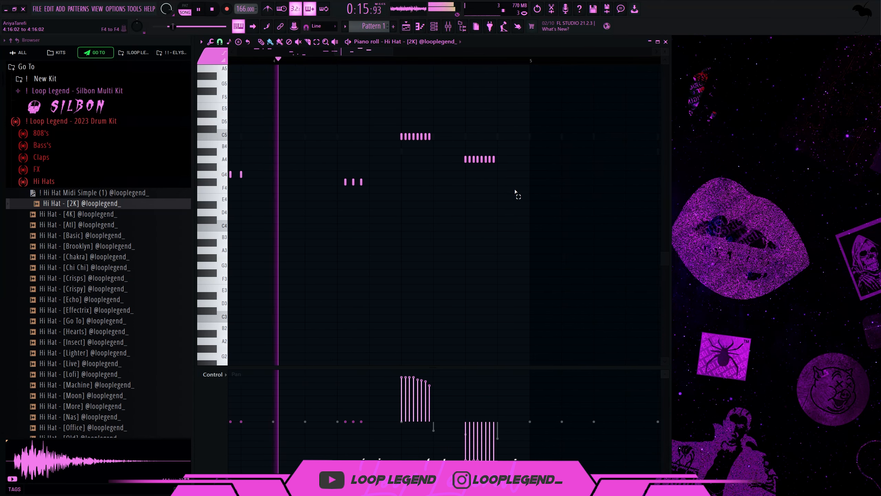
Step: Lower bar 4's two eight-note hi hat rolls to F4 and C4, and end the first one with a C#4 note
drag(517, 194, 451, 148)
key(shift+Down)
key(space)
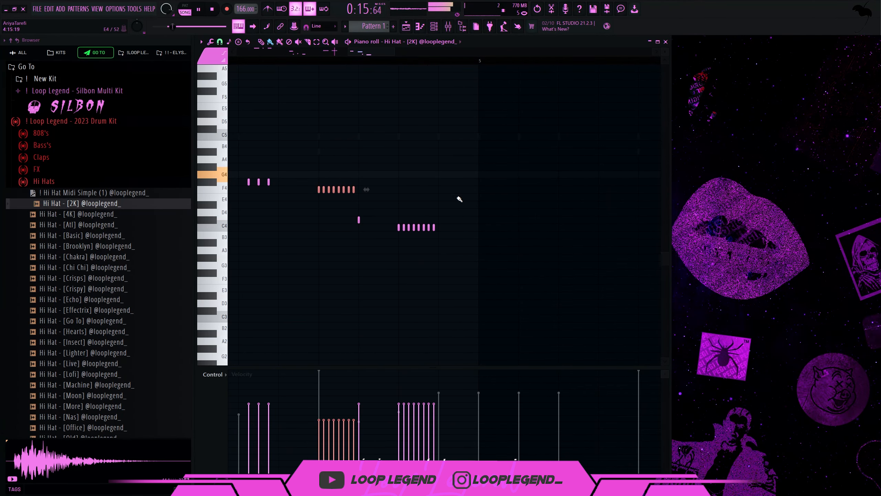
drag(461, 201, 384, 247)
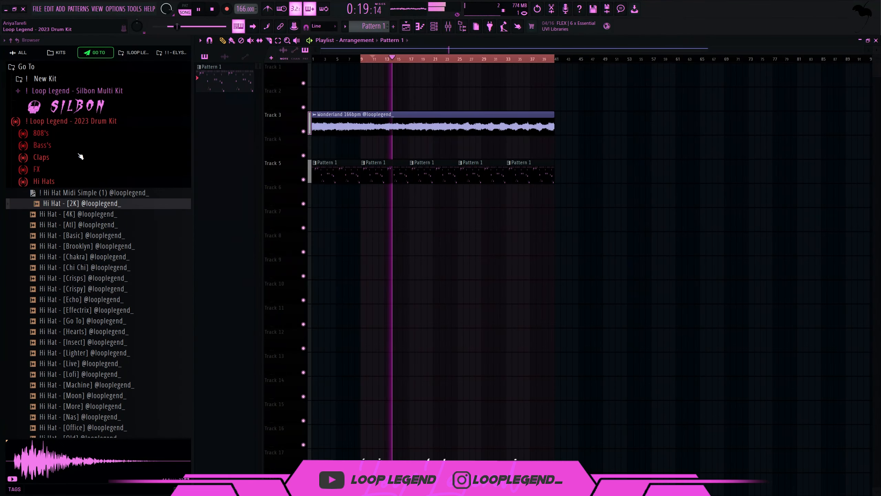
Step: Find the MobSpinz sample among the 2023 Drum Kit's 808's and load it into a new channel
click(41, 133)
scroll(86, 194, down, 6)
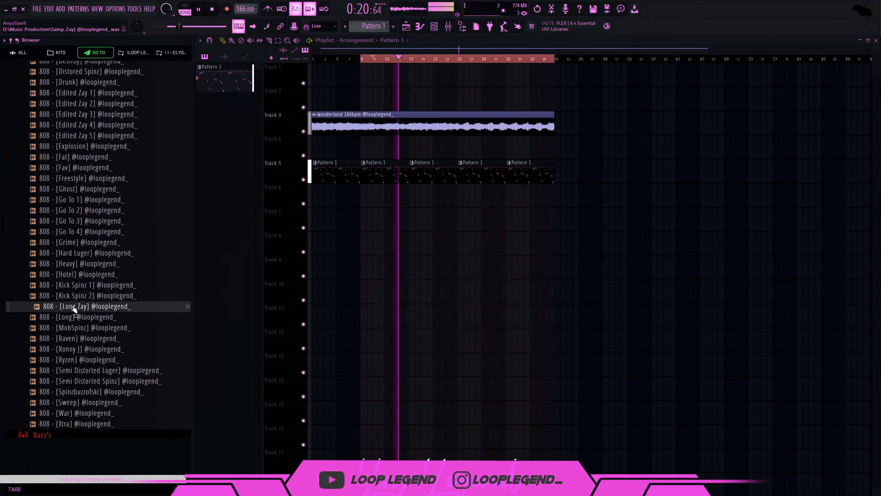
click(81, 328)
right_click(80, 329)
click(91, 327)
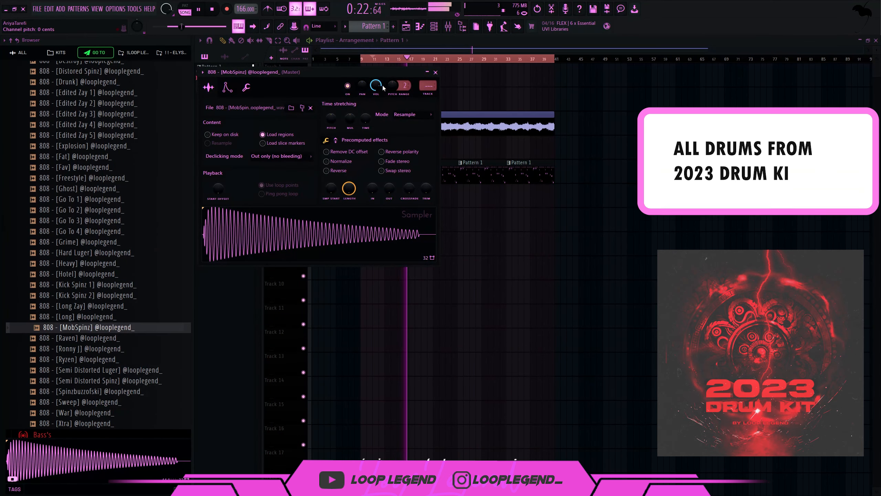
Step: Draw four G5 notes across bars 1 and 2 of the MobSpinz 808 and duplicate them into bars 3 and 4
key(F6)
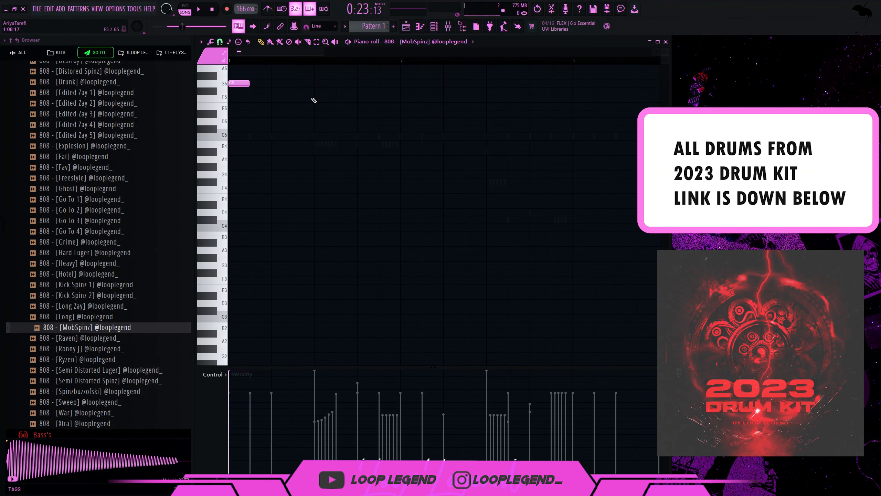
scroll(314, 101, up, 3)
key(space)
click(383, 128)
click(446, 128)
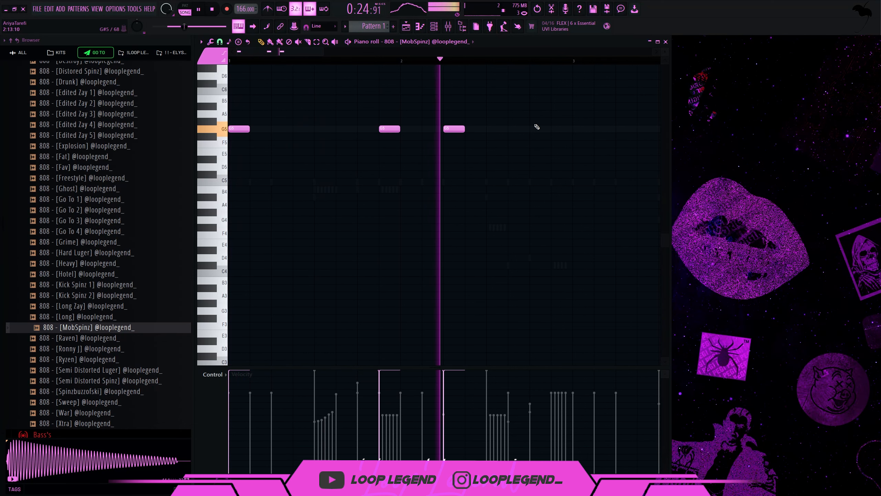
click(519, 129)
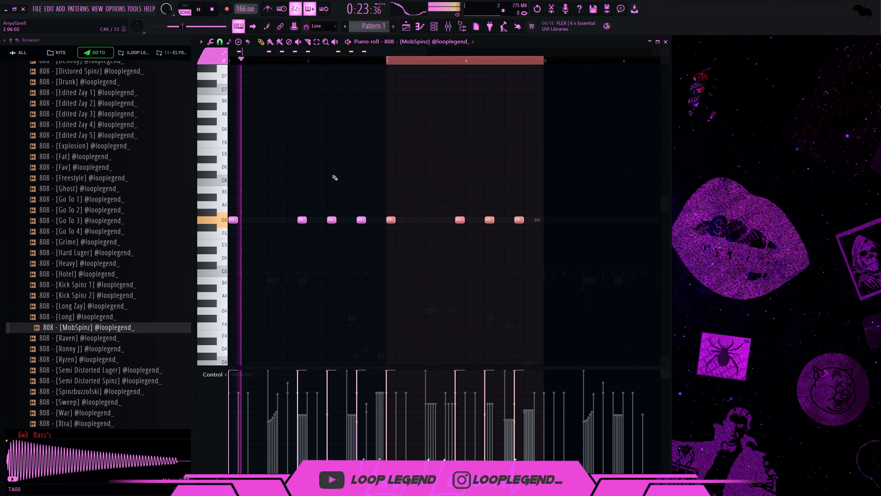
Step: Lower the four duplicated 808 notes in bars 3 and 4 to B4
key(shift+Up)
key(shift+Up)
key(shift+Up)
key(shift+Up)
key(ctrl+Down)
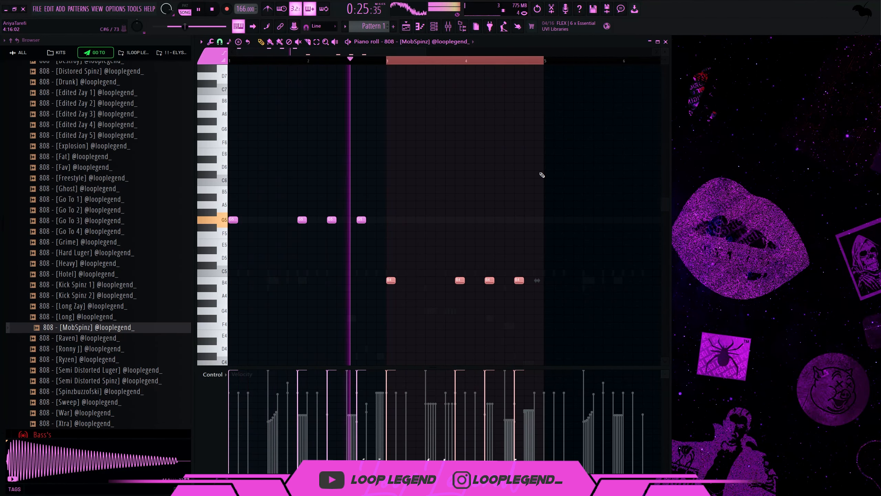
Step: Add extra B4 notes to the 808 near the end of bar 3 and in the middle of bar 4
scroll(497, 239, down, 1)
scroll(461, 280, up, 2)
ctrl+click(403, 291)
click(392, 279)
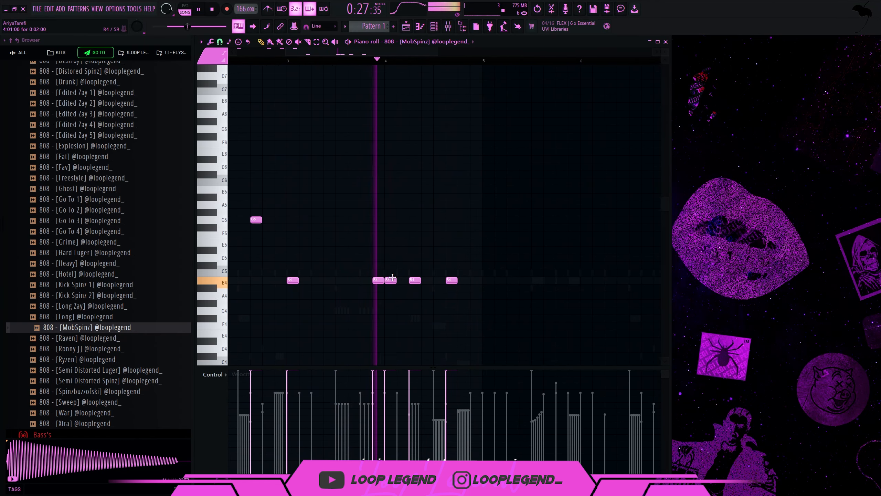
click(428, 279)
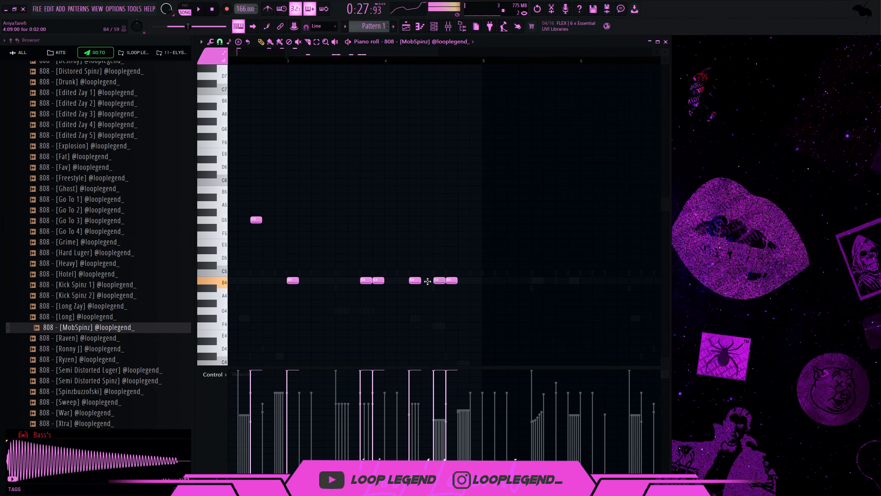
key(space)
right_click(436, 282)
key(space)
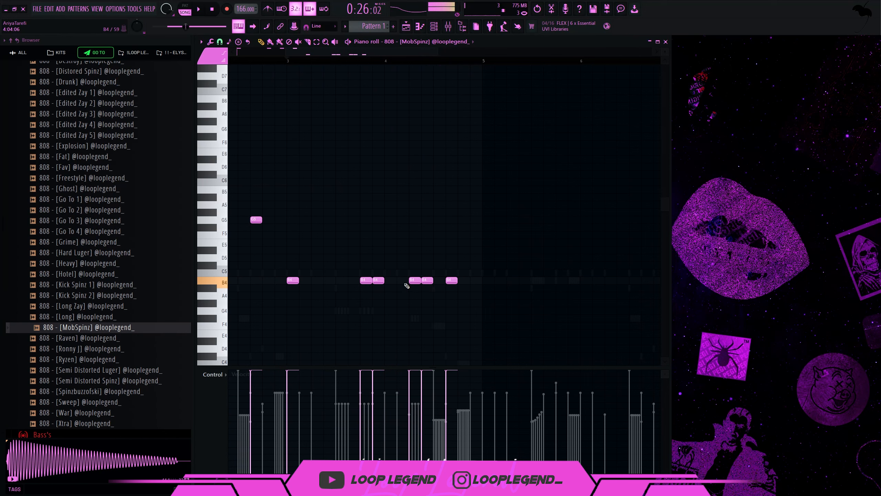
Step: Raise the added note in the middle of bar 4 an octave to B5, and add a B4 note near the bar's end
ctrl+click(427, 281)
key(ctrl+Up)
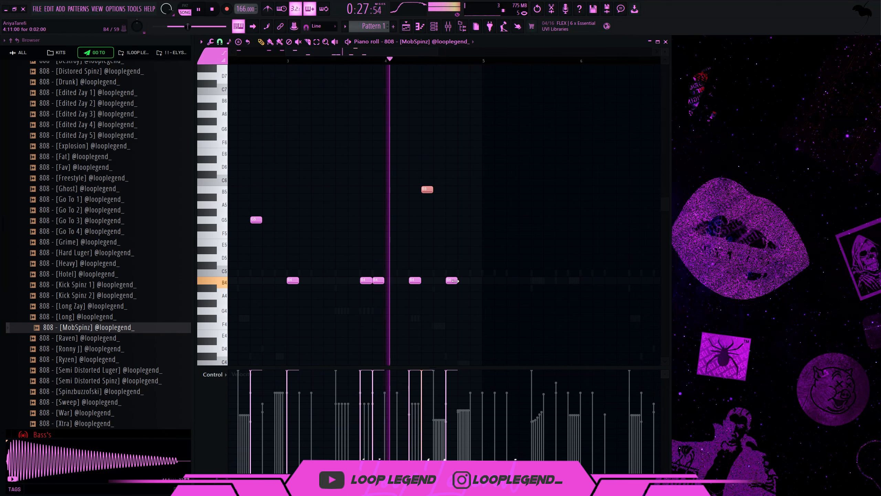
click(463, 282)
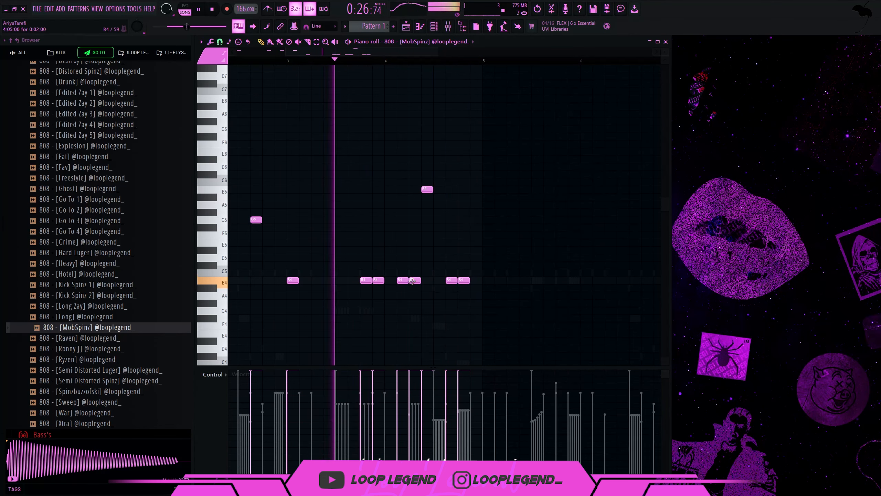
Step: Move bar 4's second-beat 808 note up to B5, replacing the neighbouring B5 note with a B4 note at step 9
drag(415, 281, 414, 190)
right_click(429, 190)
click(438, 280)
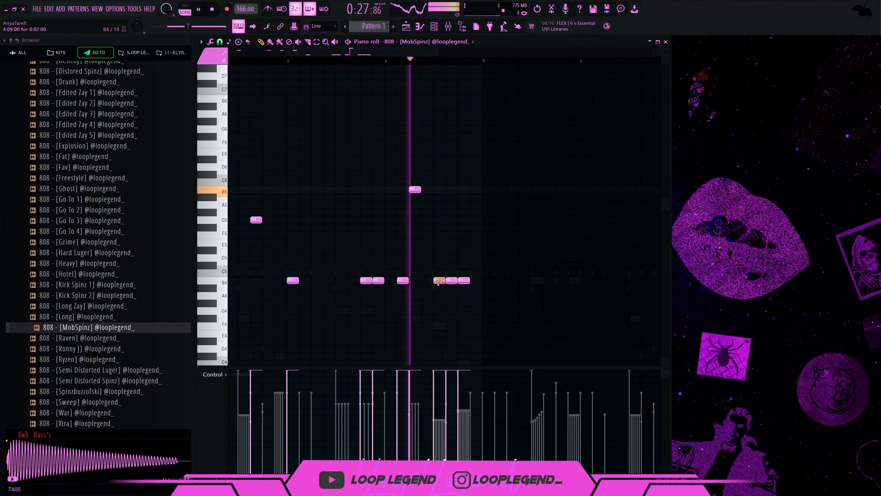
Step: Move bar 4's last 808 note to step 15 on B5 and duplicate the four-bar line into bars 5 to 8
drag(457, 280, 470, 280)
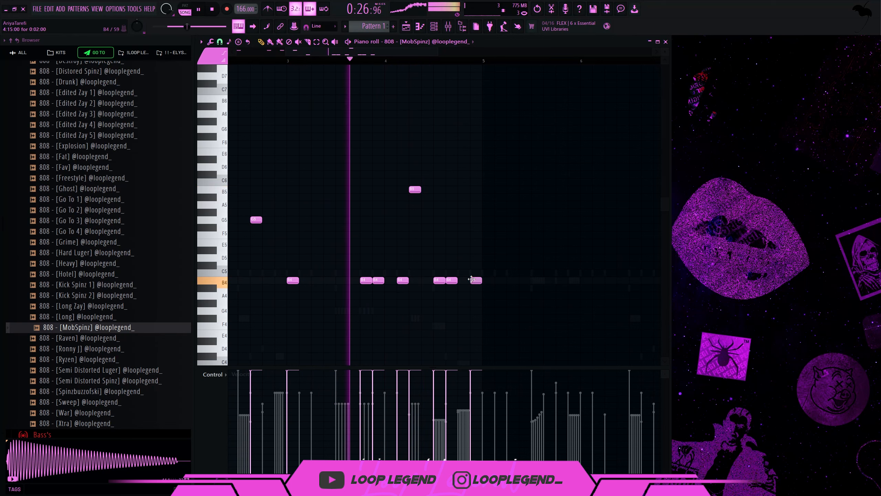
scroll(510, 293, down, 2)
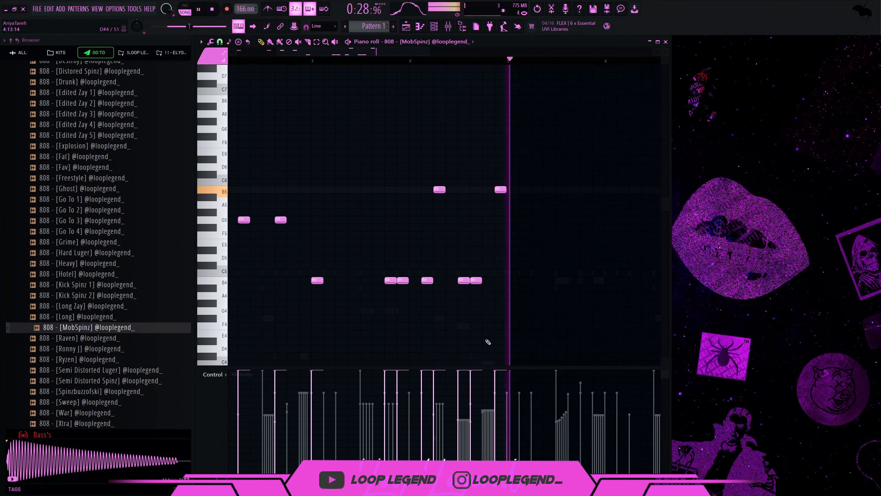
scroll(467, 335, down, 3)
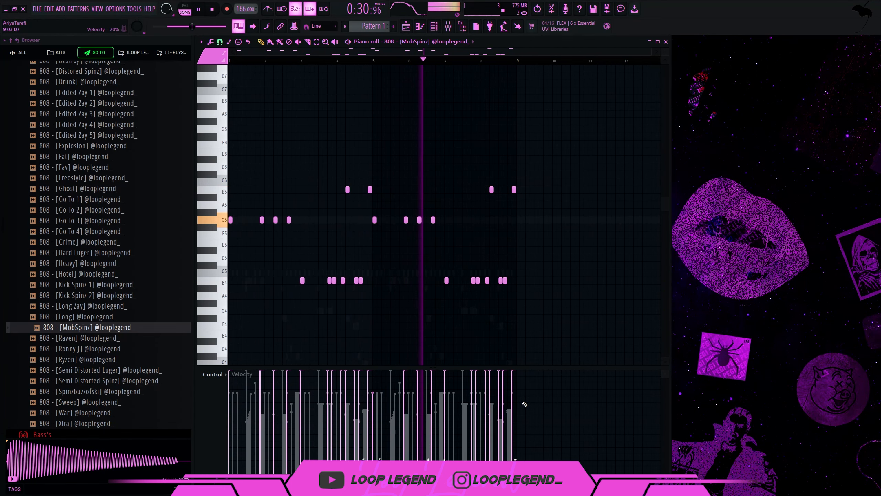
scroll(466, 292, up, 1)
scroll(466, 293, up, 3)
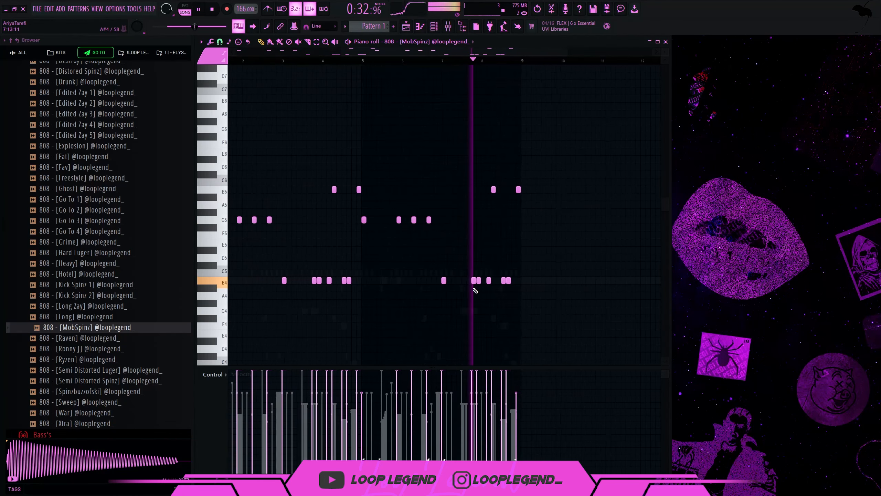
scroll(454, 280, down, 3)
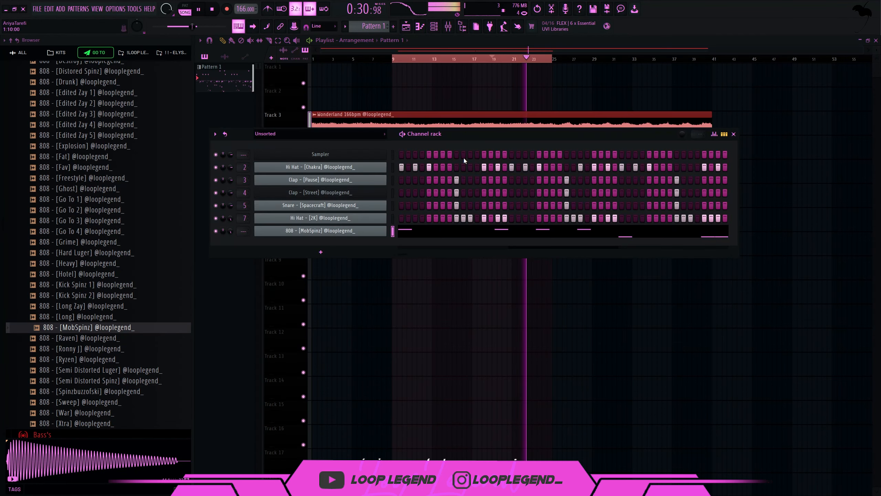
Step: Route the MobSpinz 808 to mixer track 8 and lower its level
key(F9)
key(F6)
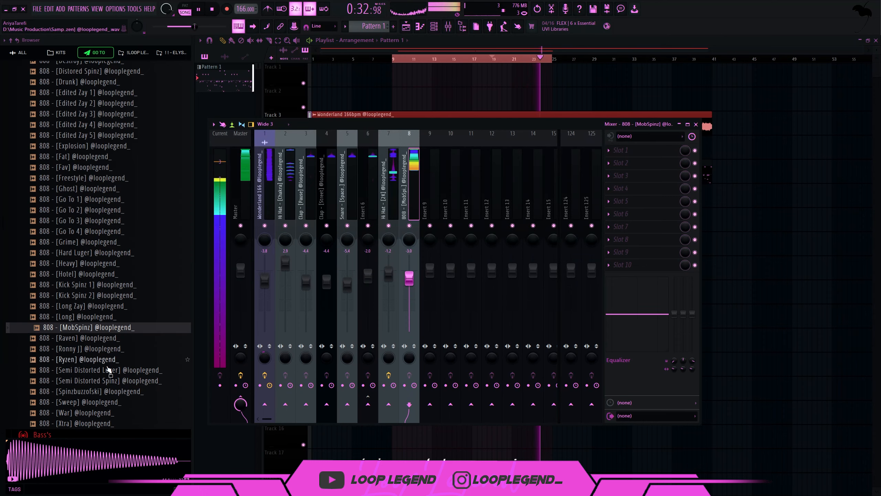
Step: Compare the kit's Master 2023 (2) and Master 2023 (1) presets on the master track, ending with Master 2023 (2) loaded
scroll(52, 263, down, 8)
click(52, 263)
drag(85, 251, 232, 234)
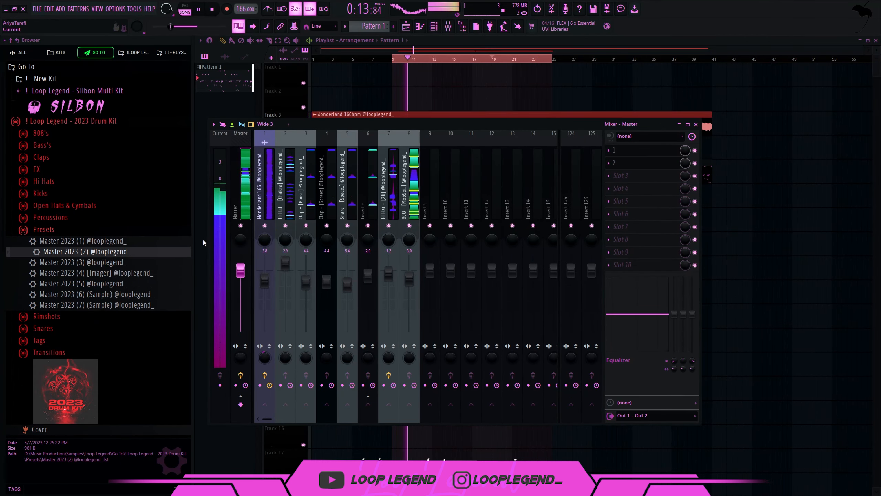
drag(173, 243, 240, 236)
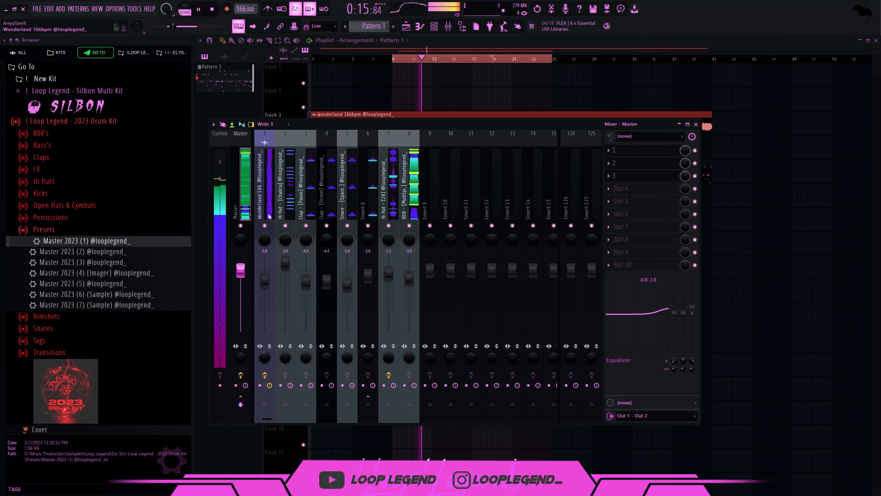
drag(126, 255, 240, 236)
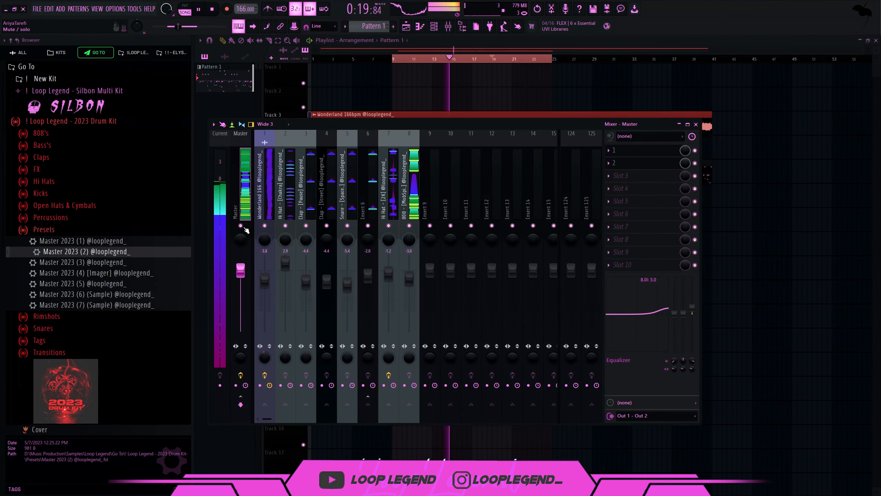
Step: Rebalance the mixer, setting the Chakra hi hat to -0.6 dB and lowering the Wonderland loop, second hi hat, Insert 6 and 808
click(263, 268)
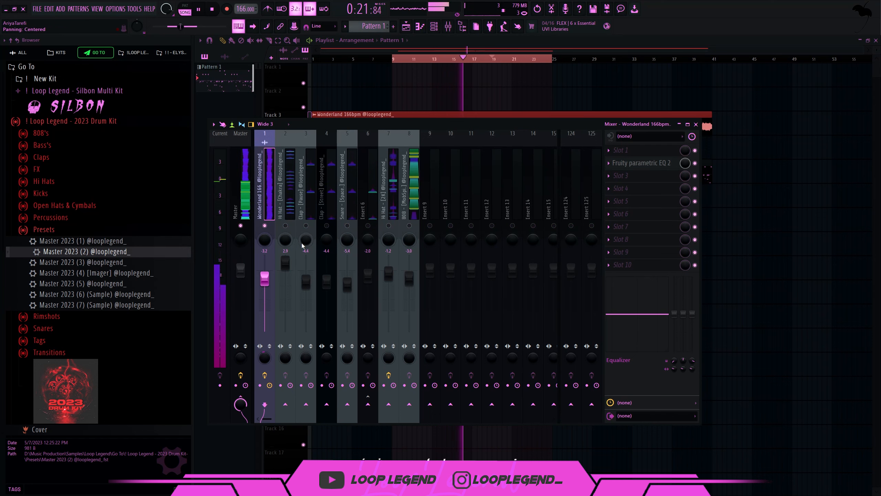
click(284, 223)
click(388, 212)
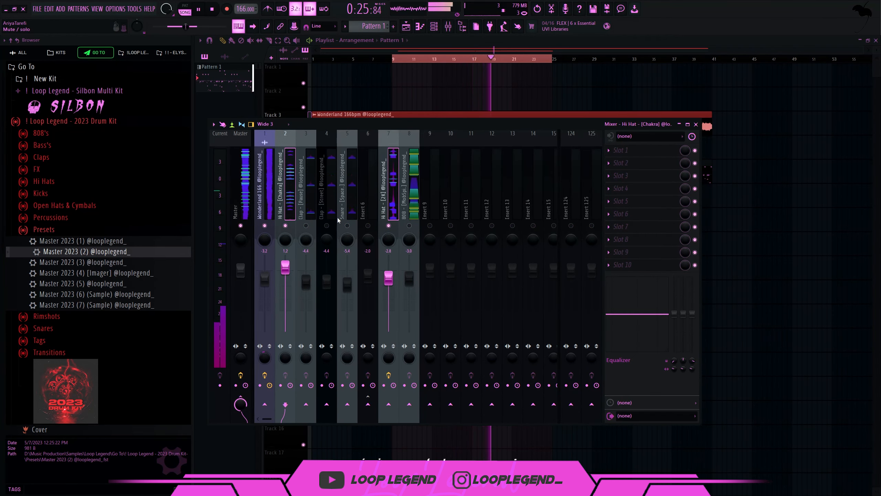
click(293, 204)
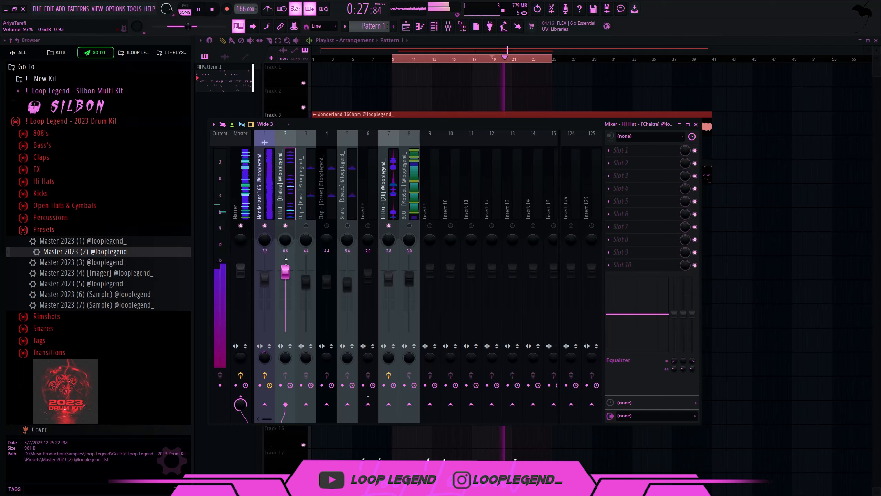
click(366, 214)
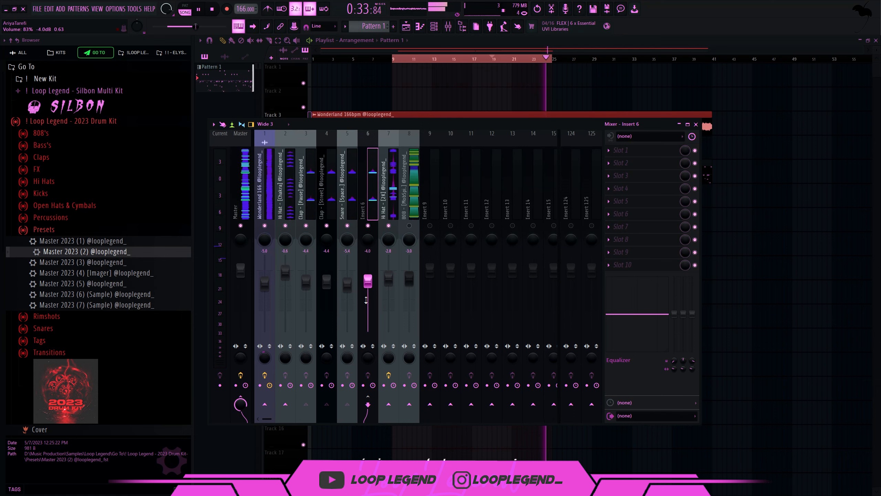
click(412, 276)
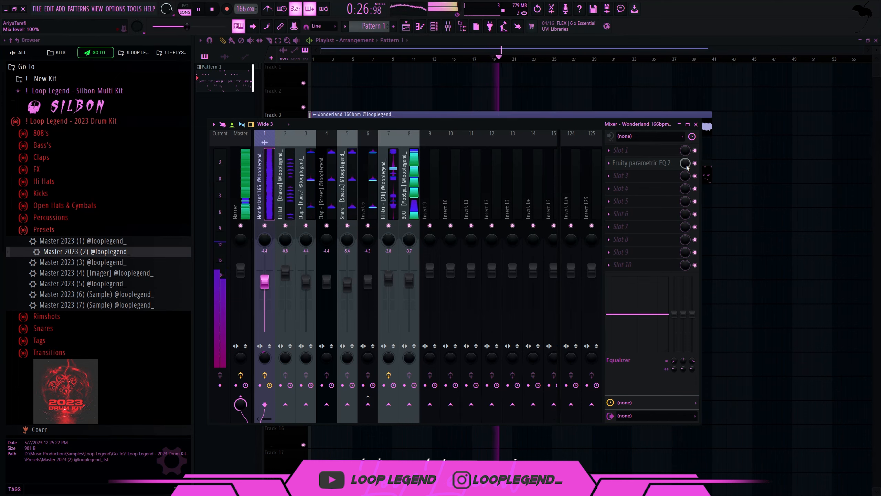
Step: Create an automation clip for the mix level of Fruity Parametric EQ 2 on the Wonderland mixer track
right_click(686, 167)
click(712, 224)
key(F9)
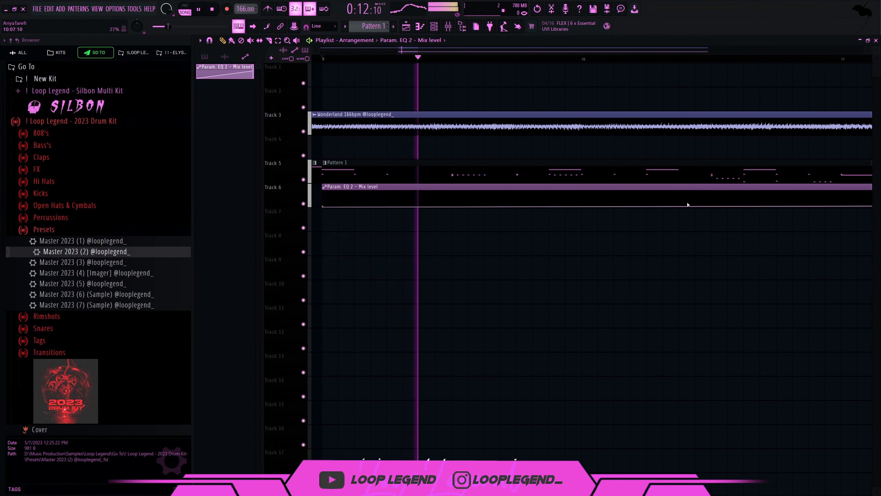
key(space)
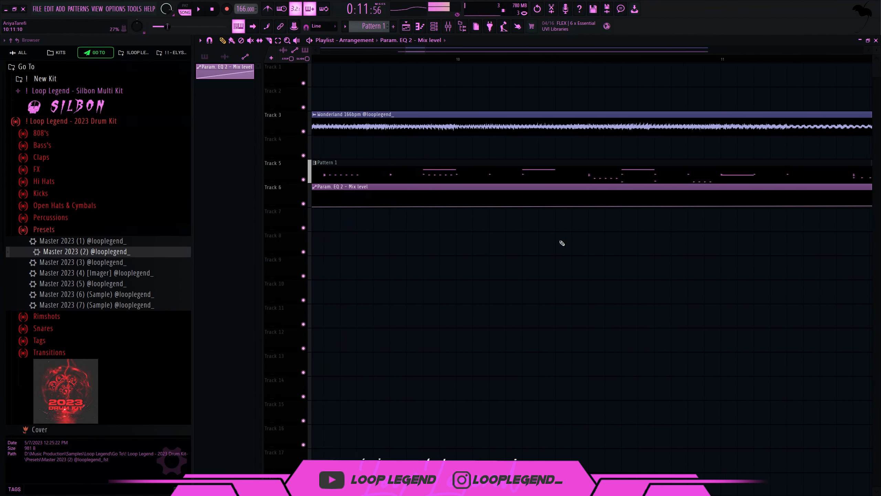
Step: Shape the EQ mix-level automation as an abrupt rise at bar 11 and repeat the four-bar clip up to bar 25
key(space)
right_click(668, 203)
drag(669, 203, 649, 177)
scroll(550, 226, down, 5)
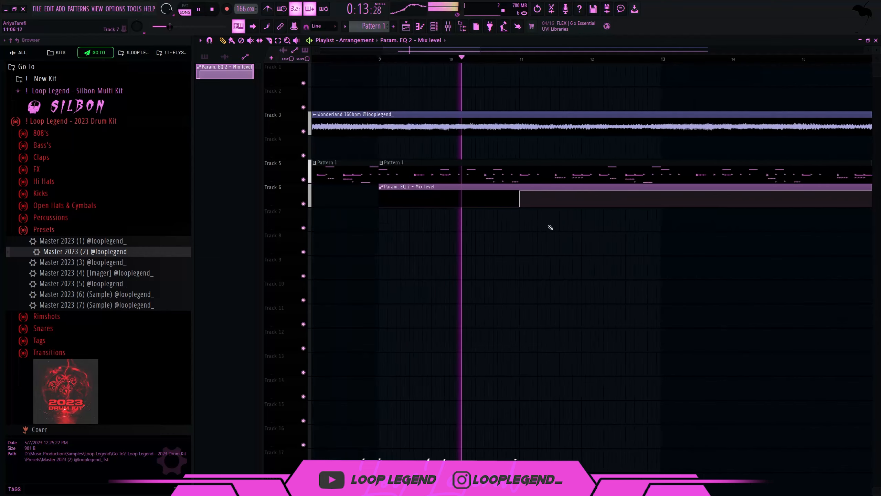
scroll(724, 206, down, 5)
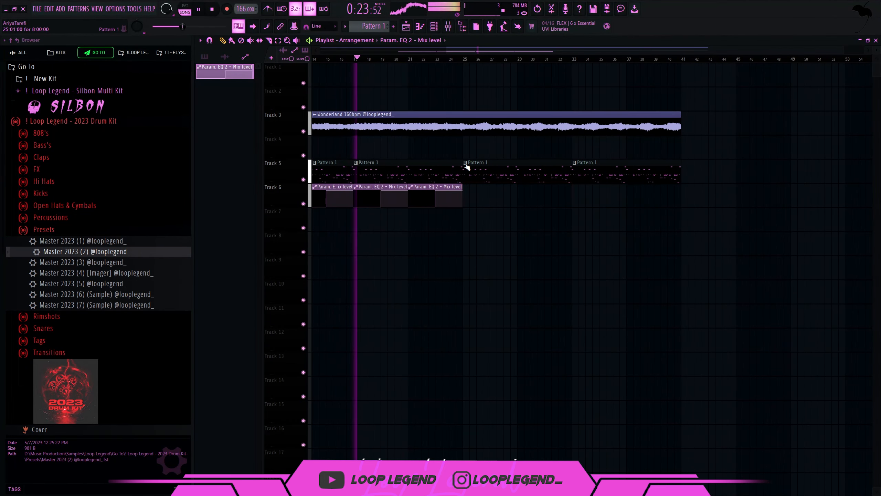
Step: Make the Pattern 1 clip at bar 25 unique as Pattern 2 and replace the clip at bar 33 with it
click(466, 164)
click(486, 232)
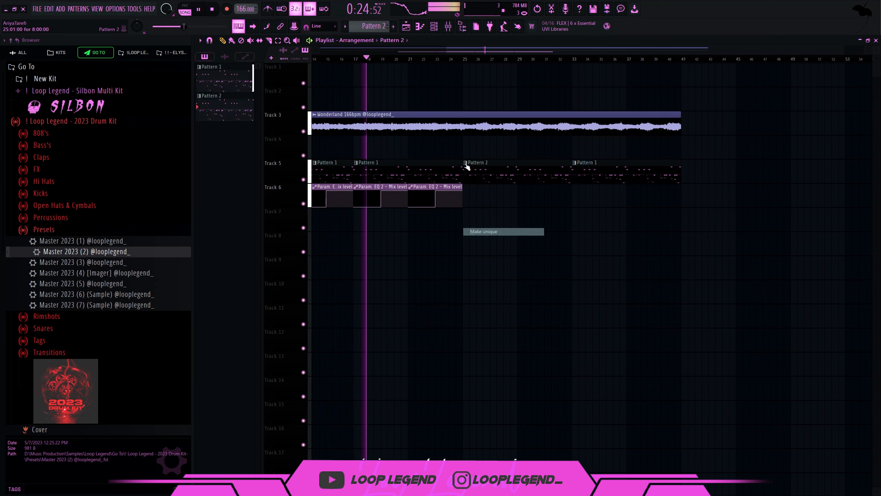
right_click(622, 171)
click(485, 175)
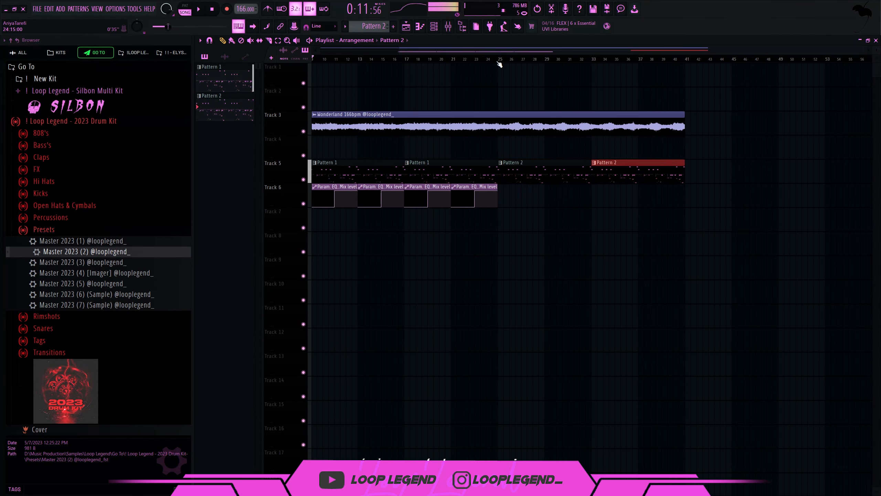
Step: Open Pattern 2's 808 in the piano roll and move all its G5 notes down to B4
double_click(545, 175)
click(393, 221)
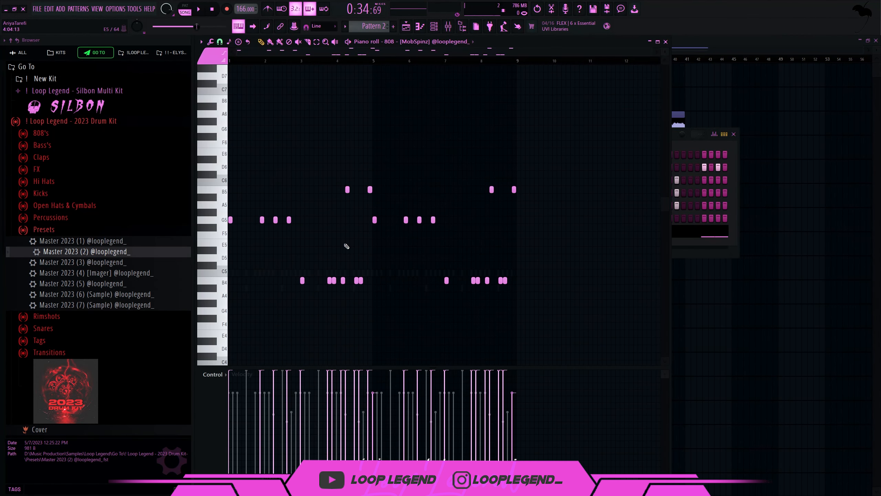
drag(336, 246, 227, 218)
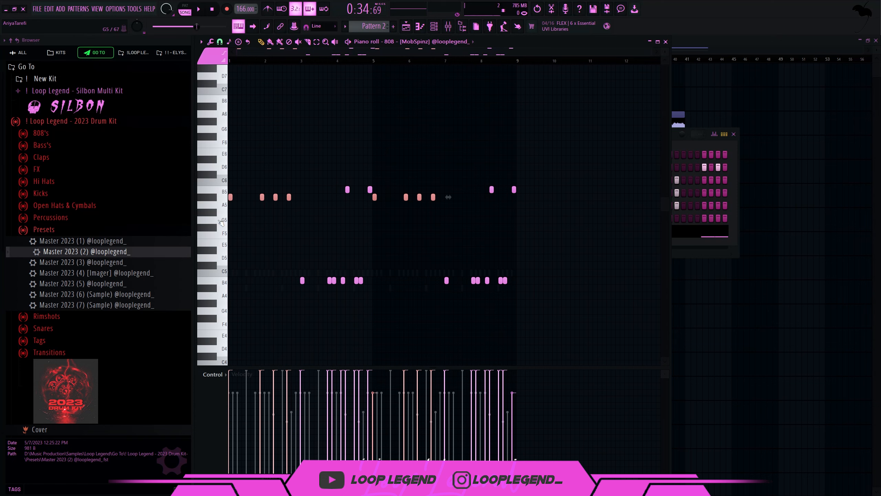
key(ctrl+Down)
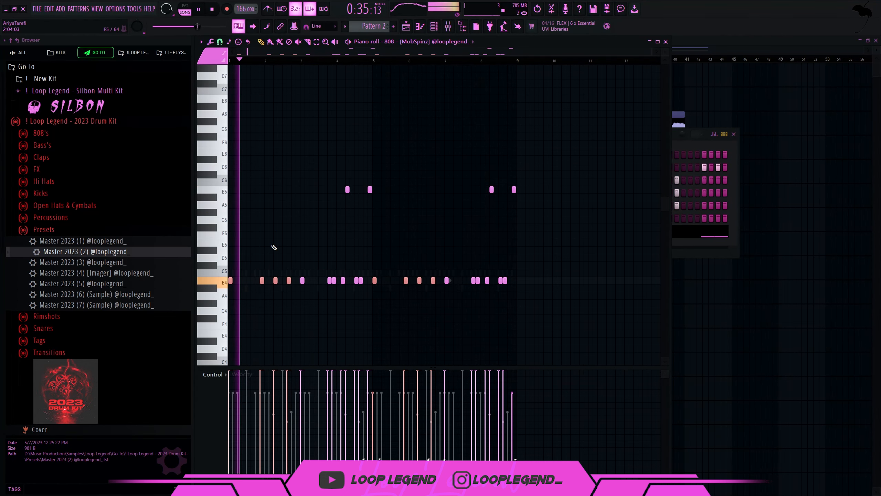
Step: Move bar 2's last 808 note up to B5 and bar 4's first B5 note down to B4
scroll(274, 248, up, 1)
drag(296, 265, 298, 290)
key(ctrl+Up)
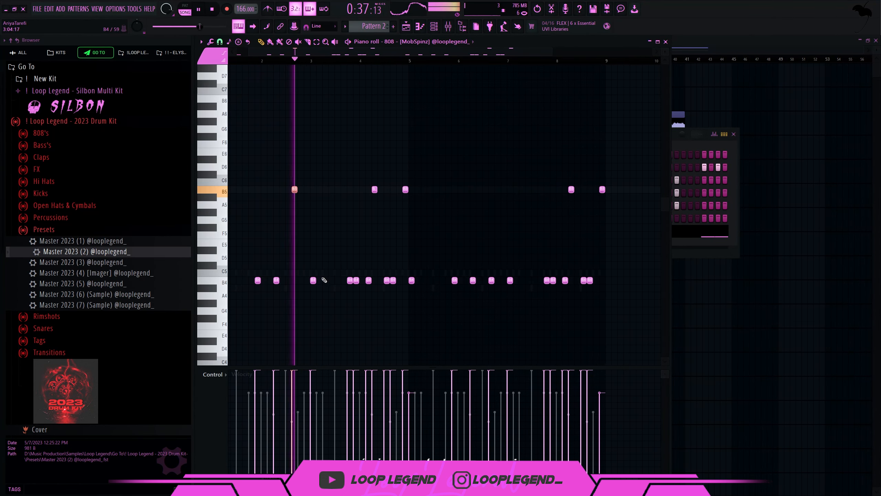
scroll(371, 232, up, 2)
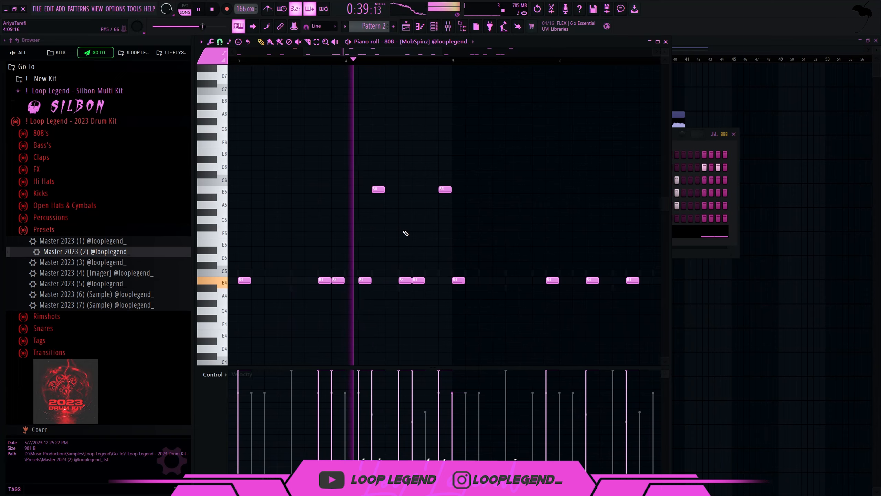
scroll(404, 232, down, 2)
drag(387, 180, 399, 194)
key(ctrl+Down)
drag(402, 186, 428, 194)
Step: Move bar 6's last 808 note up an octave to B5
scroll(571, 233, down, 1)
scroll(498, 263, up, 2)
drag(402, 271, 426, 294)
key(ctrl+Up)
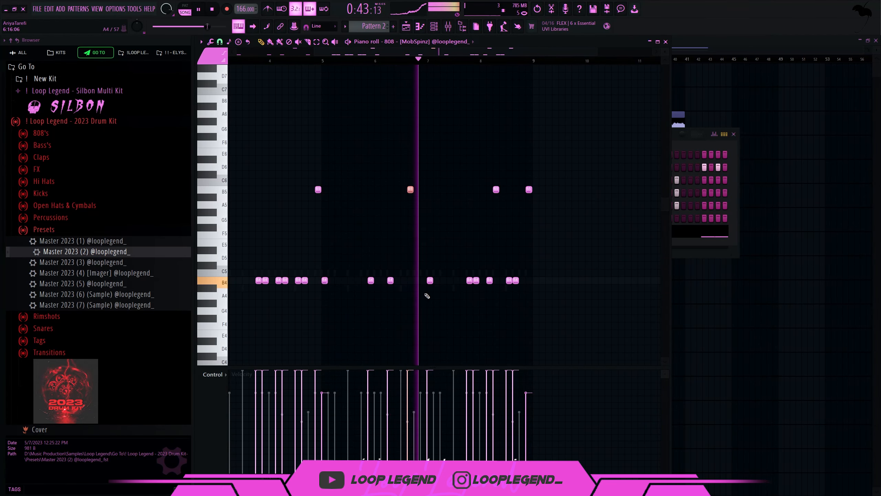
Step: Move all of bar 8's 808 notes, both the B4 and B5 ones, to G5
scroll(498, 308, down, 2)
scroll(500, 311, up, 2)
drag(566, 299, 470, 240)
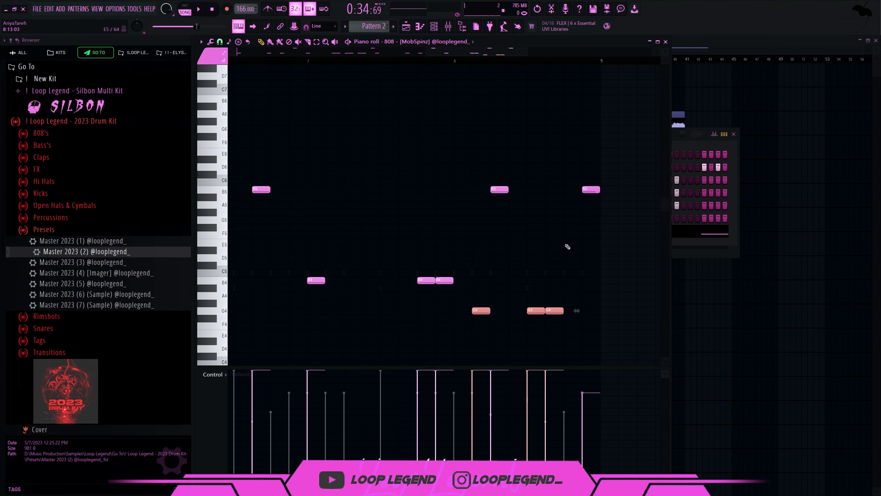
drag(506, 177, 491, 174)
key(Down)
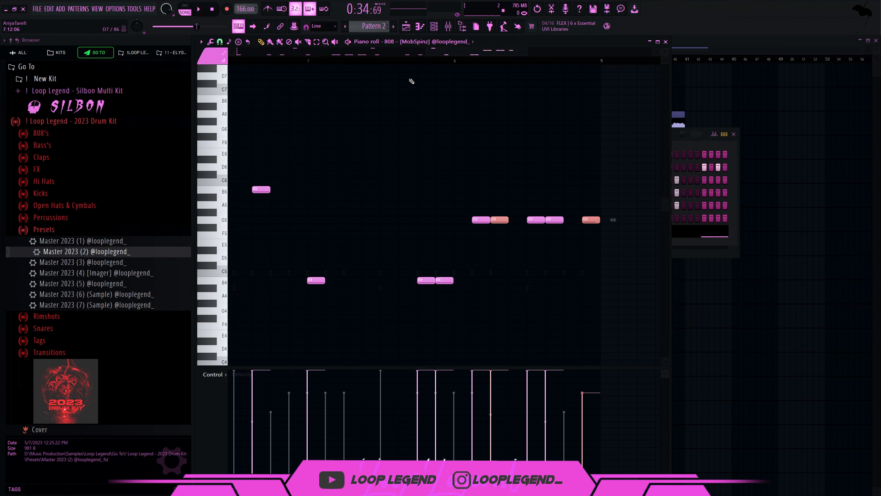
Step: Play back the ending, add a G5 808 note at the start of bar 8 and remove bar 7's last B4 note
key(space)
scroll(454, 253, up, 2)
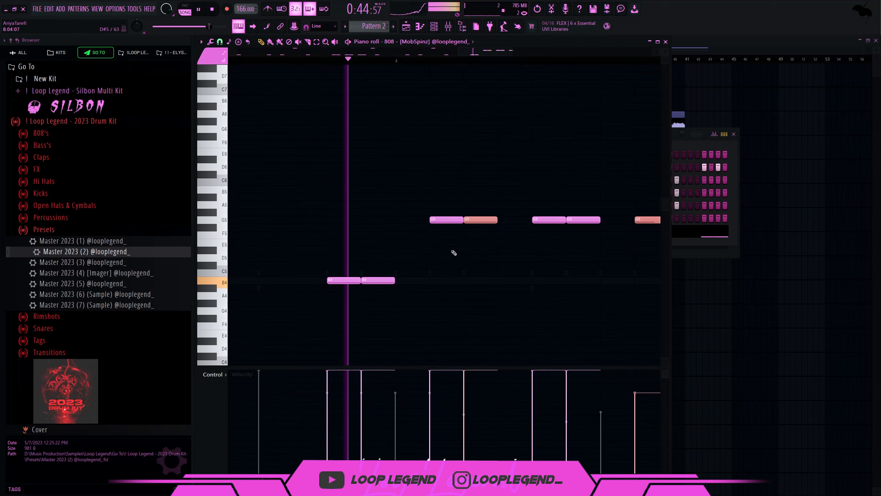
key(space)
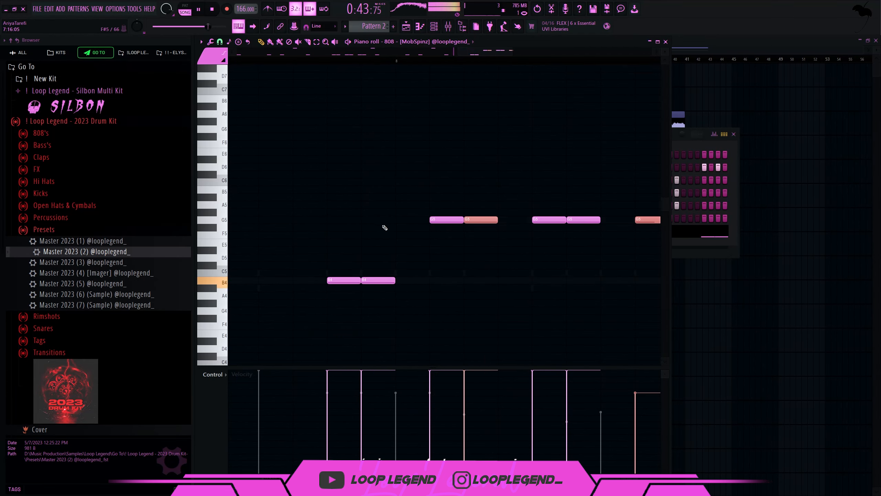
click(399, 220)
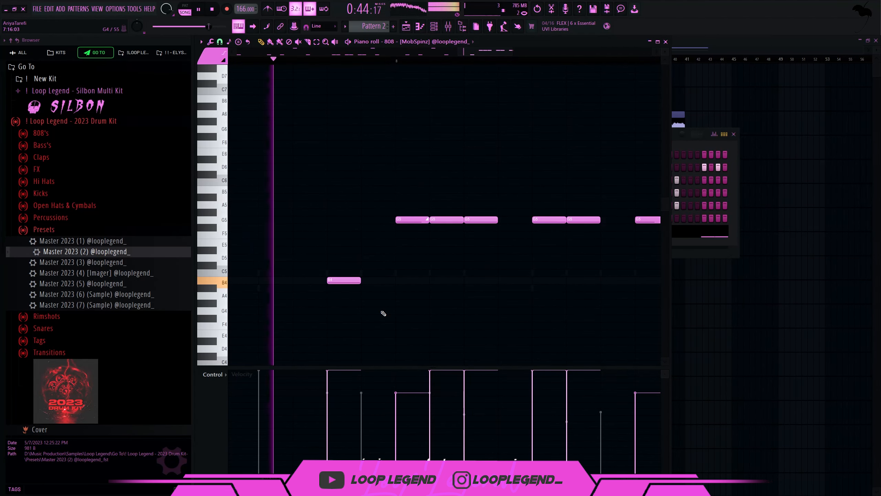
scroll(424, 271, down, 1)
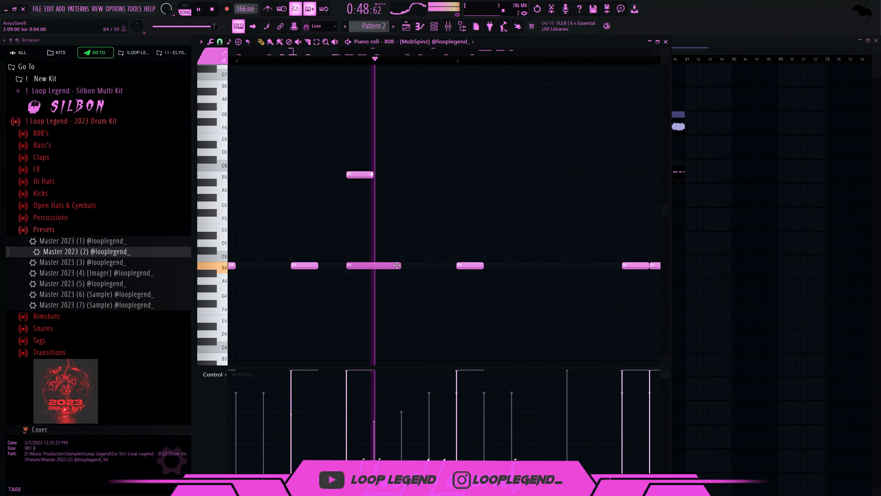
Step: Preview the Go, Palsy, Slap and Slice snares in the 2023 Drum Kit and choose Slice
click(49, 253)
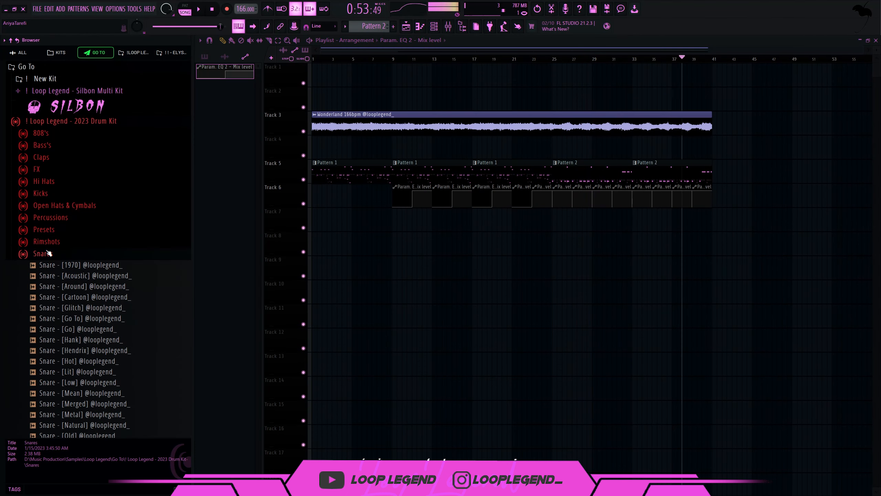
click(101, 329)
scroll(100, 368, down, 5)
click(97, 267)
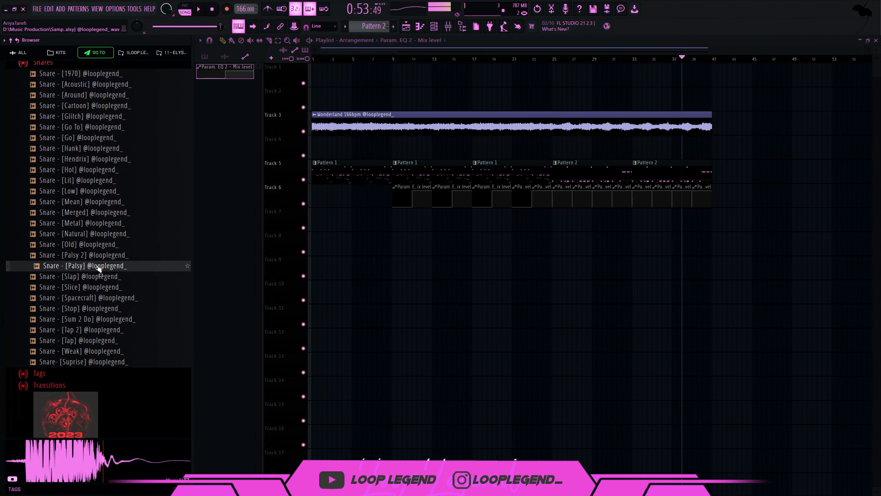
click(85, 277)
click(74, 288)
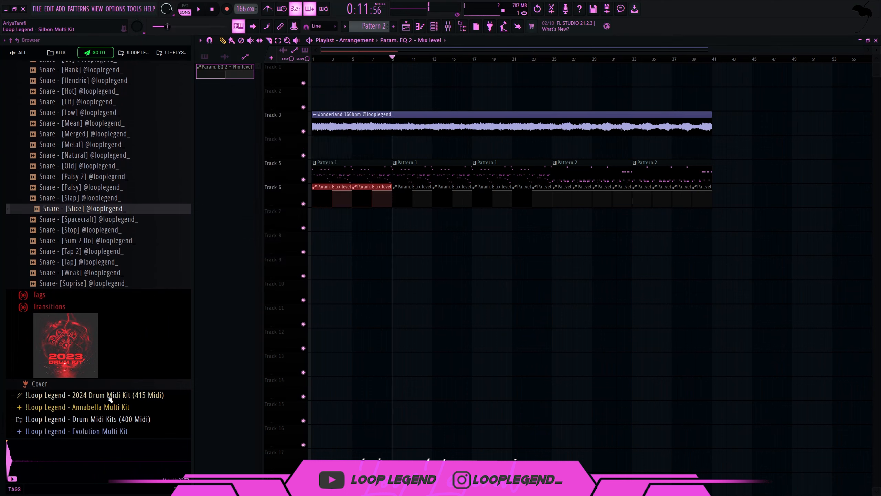
Step: Try the Snare 167bpm MIDI from the 2024 Drum Midi Kit on the Slice snare in Pattern 1
click(81, 346)
scroll(78, 97, down, 2)
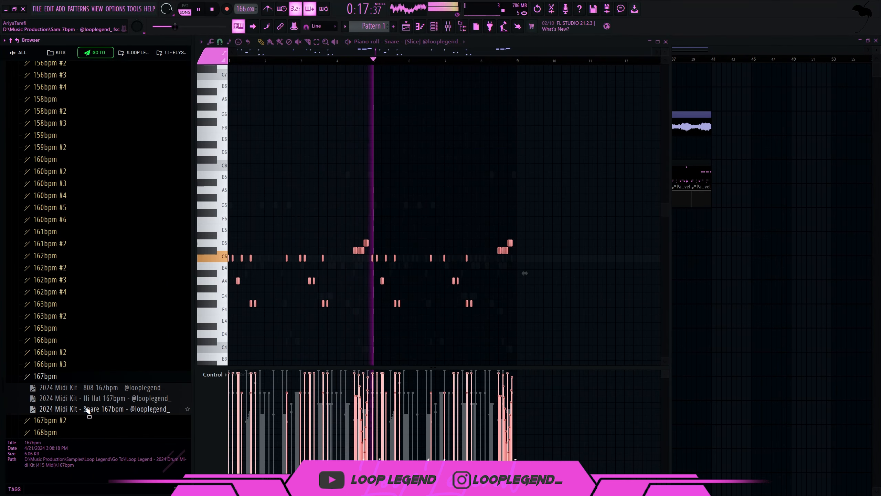
drag(86, 409, 342, 243)
scroll(121, 312, down, 3)
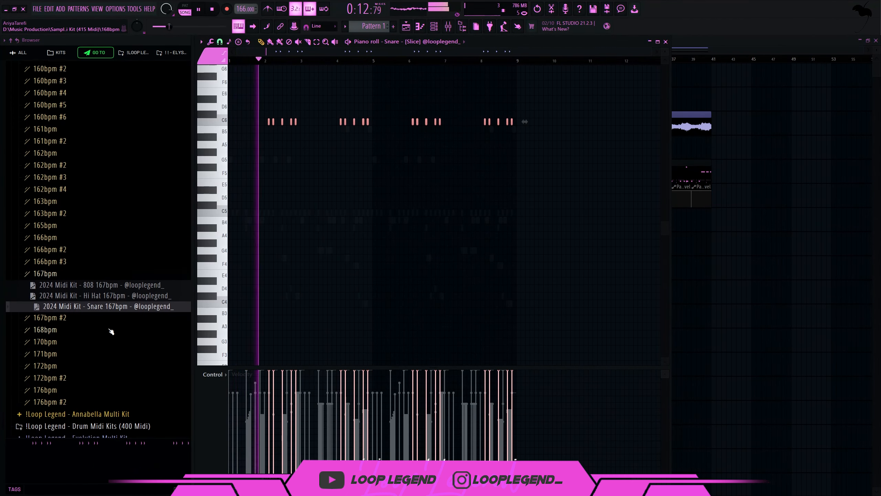
Step: Load the Snare 168bpm MIDI from the 2024 Drum Midi Kit into the Slice snare and select its full eight bars
click(59, 312)
drag(71, 393, 52, 404)
click(55, 405)
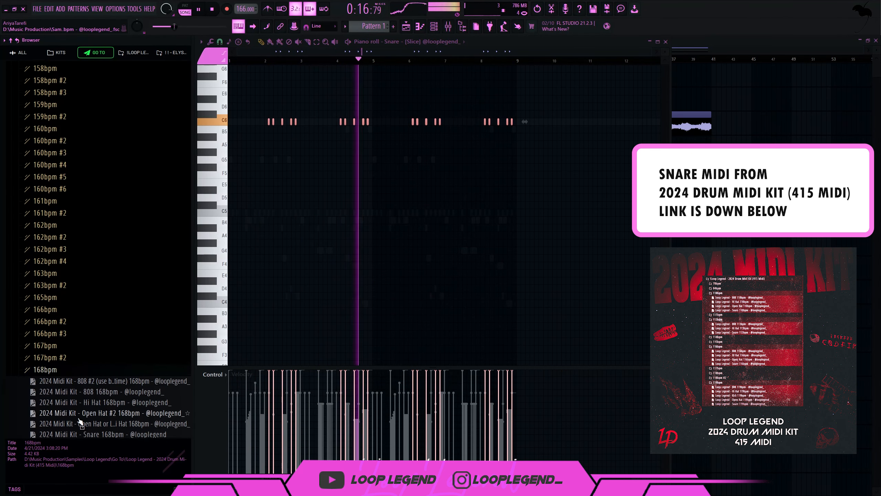
drag(117, 367, 335, 255)
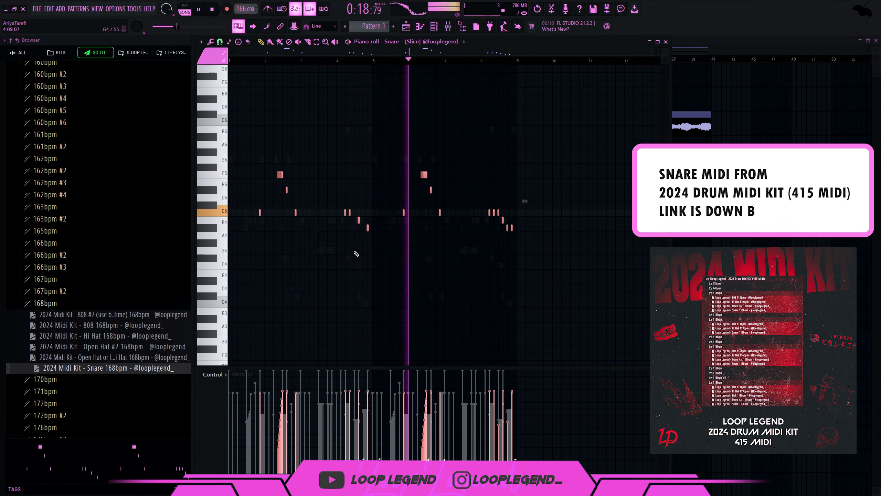
drag(424, 271, 513, 274)
key(ctrl+a)
scroll(514, 274, up, 4)
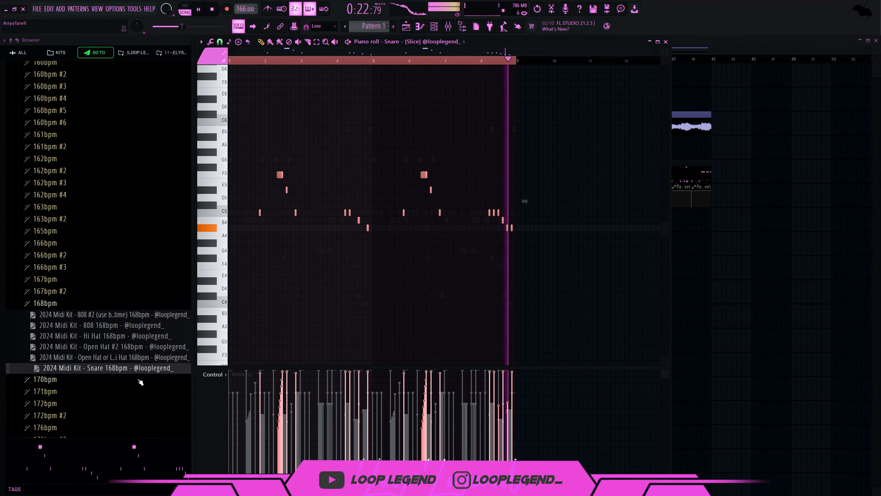
Step: Add Fruity Delay 3 to the snare and transpose all its notes down three semitones
key(F6)
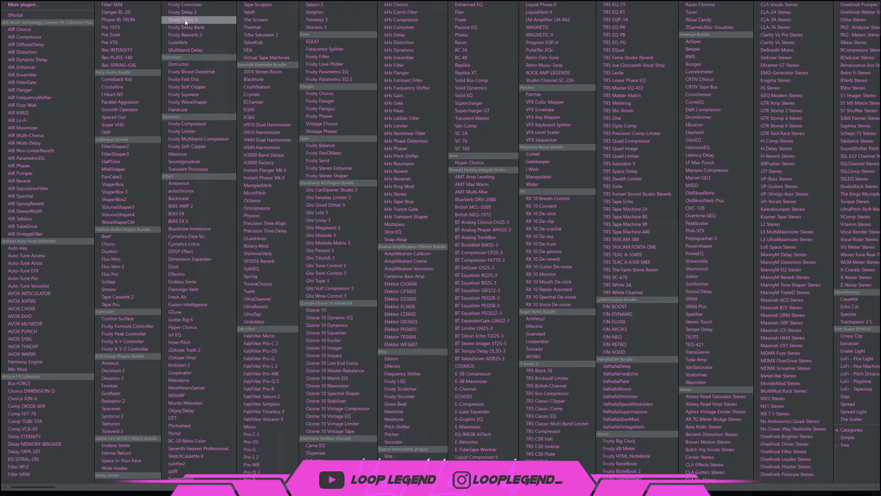
click(185, 20)
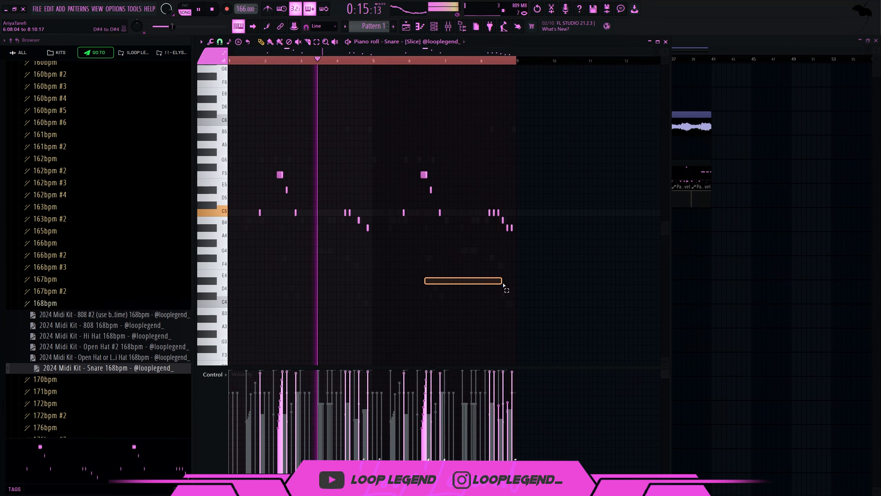
key(Down)
key(Down)
key(Down)
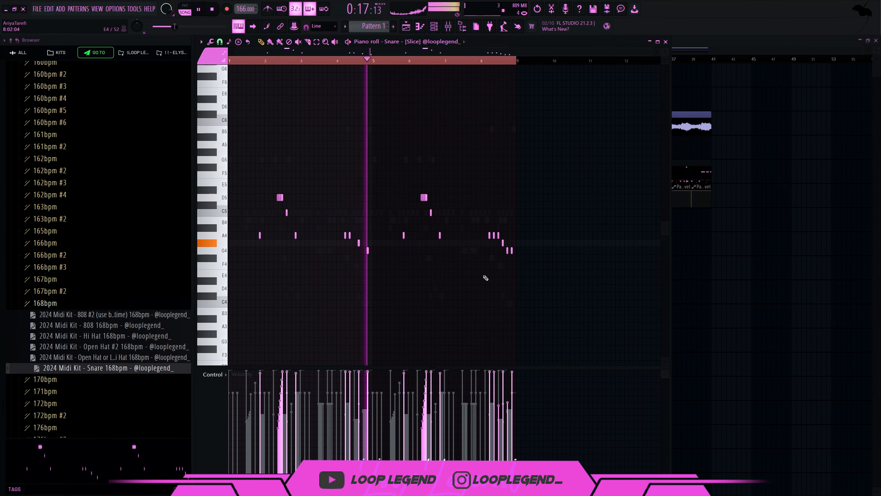
key(F9)
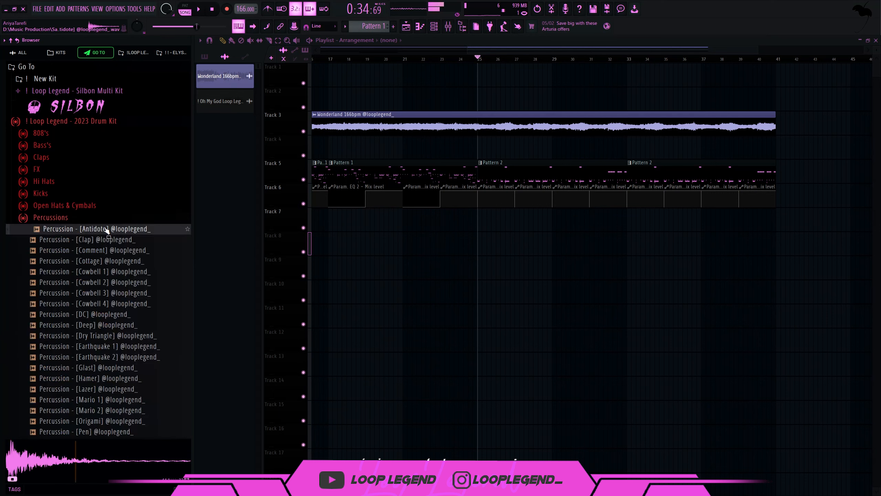
Step: Load the Antidote percussion from the 2023 Drum Kit into a new sampler channel and preview the percussions down to Cowbell 4
right_click(104, 231)
click(115, 231)
key(Down)
key(Down)
key(Down)
key(Down)
key(Down)
key(Down)
key(Down)
key(Down)
key(Down)
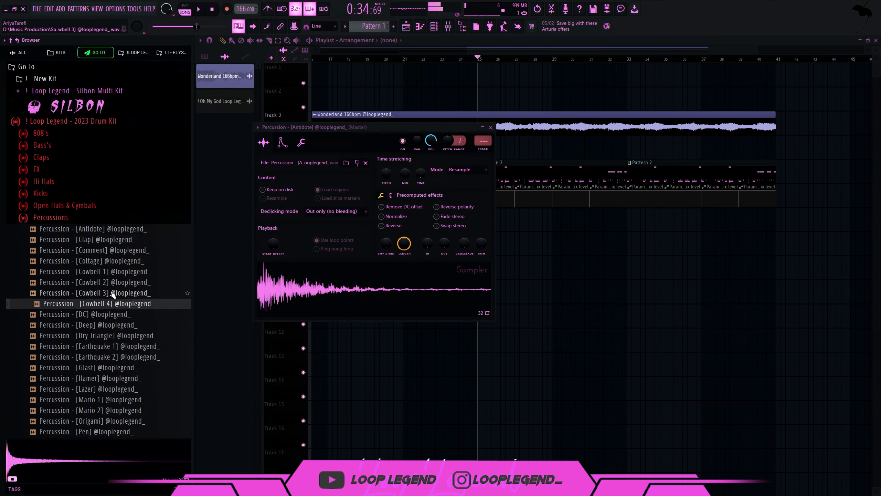
Step: Preview the kit's percussions from DC through Mario 1 and load Hamer into a new sampler channel
key(Down)
key(Down)
key(Down)
key(Down)
key(Down)
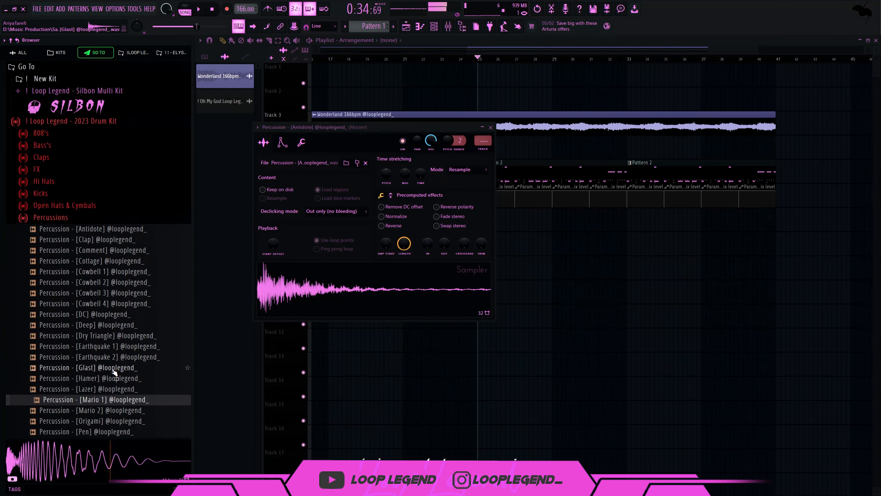
right_click(106, 381)
click(118, 325)
Step: Preview the remaining percussions in the 2023 Drum Kit and add Tom as a new channel
key(Down)
key(Down)
key(Down)
key(Down)
key(Down)
key(Down)
key(Down)
key(Down)
key(Down)
scroll(111, 407, down, 5)
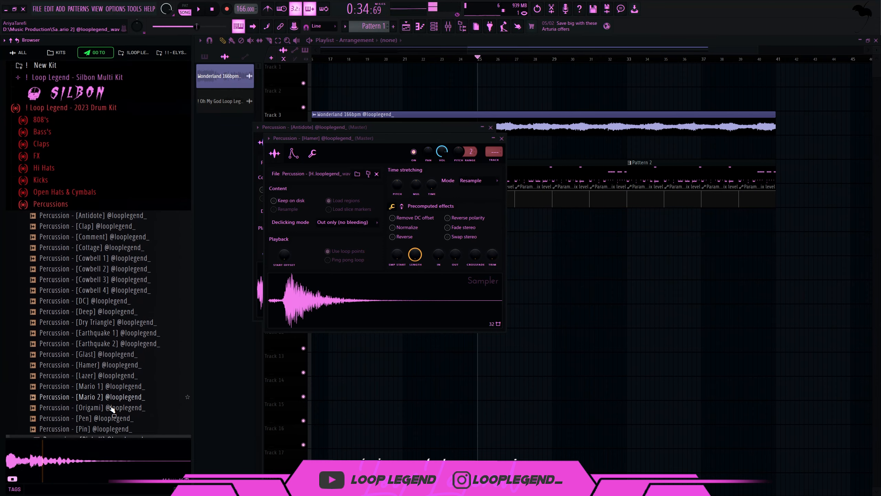
key(Down)
key(Down)
key(Down)
key(Down)
key(Down)
key(Down)
key(Down)
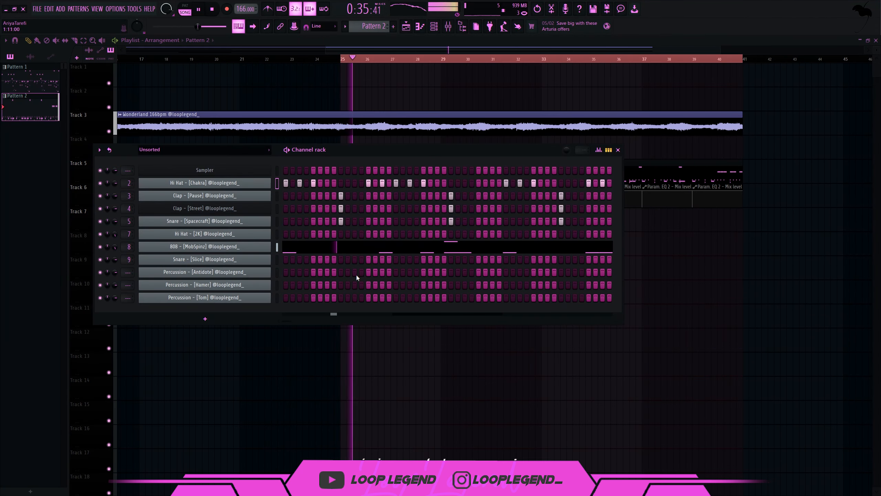
Step: Place two Antidote hits followed by three Hamer hits in Pattern 2
click(383, 272)
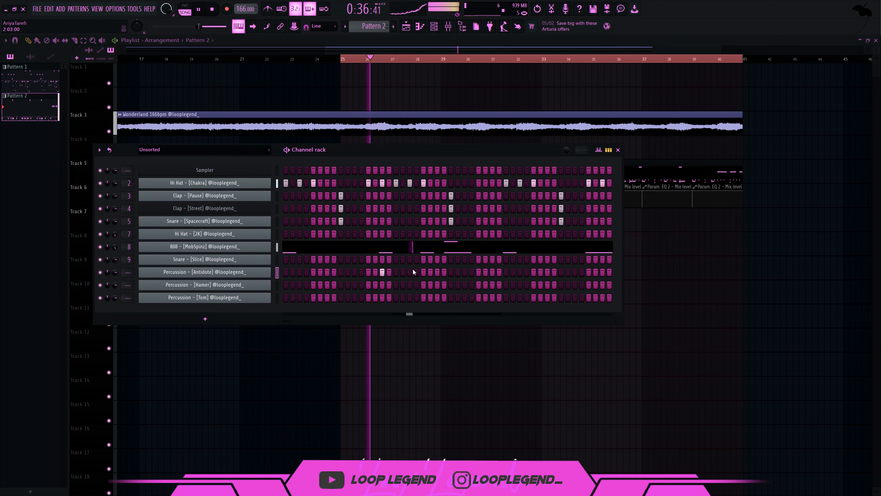
click(437, 285)
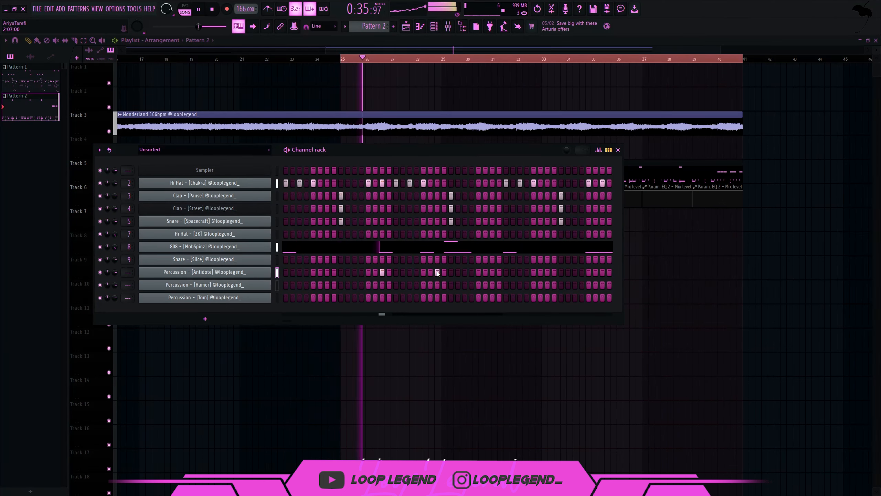
click(486, 285)
Step: Lower the velocities of the second and third Hamer hits, keeping the second one softest
key(F7)
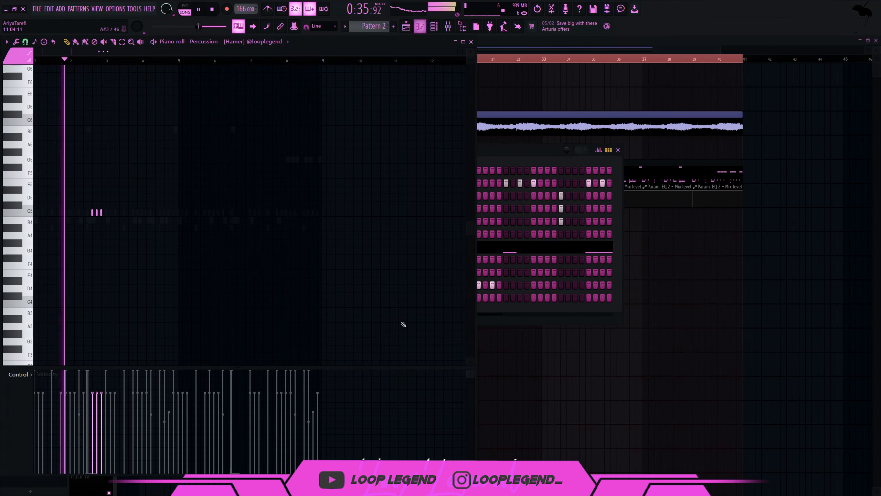
scroll(61, 425, up, 3)
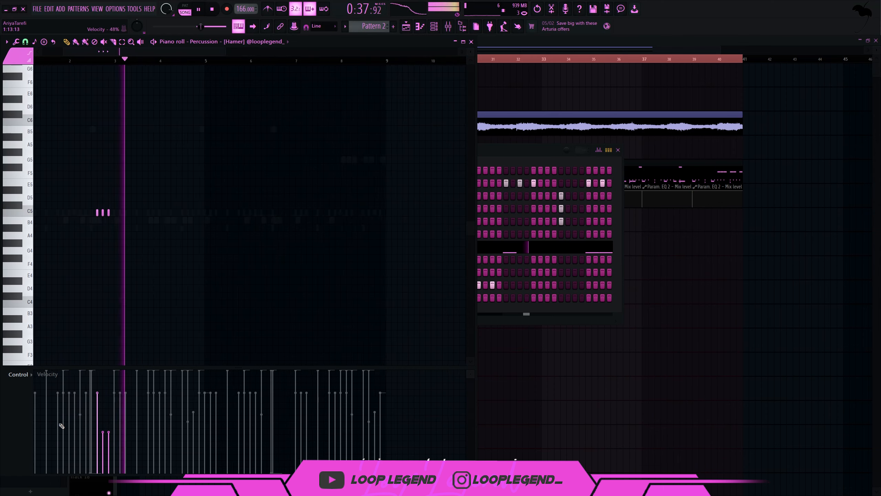
click(151, 406)
scroll(155, 408, down, 3)
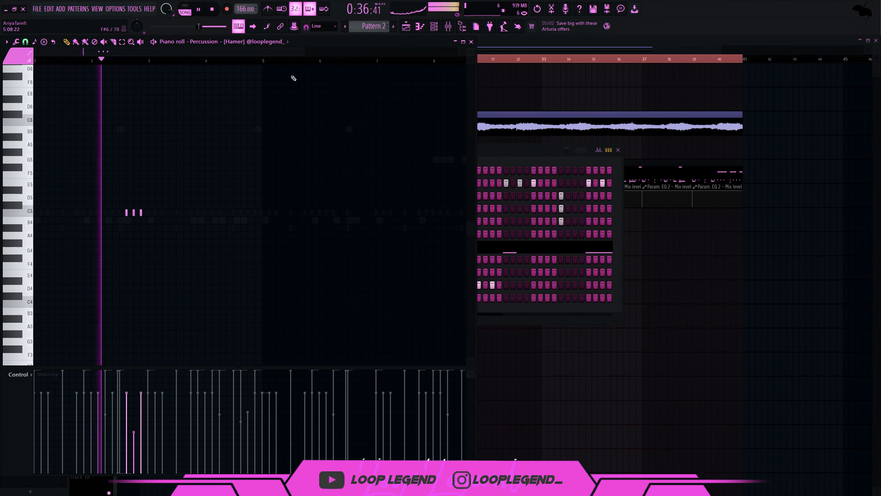
key(F6)
key(F7)
scroll(242, 272, up, 3)
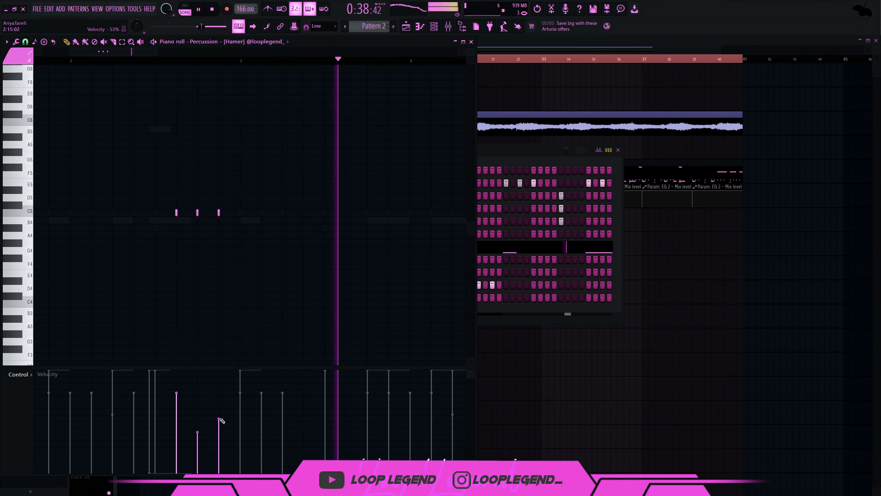
Step: Transpose the third Hamer note down three semitones to A4 and return to the channel rack
key(Down)
key(Down)
key(Down)
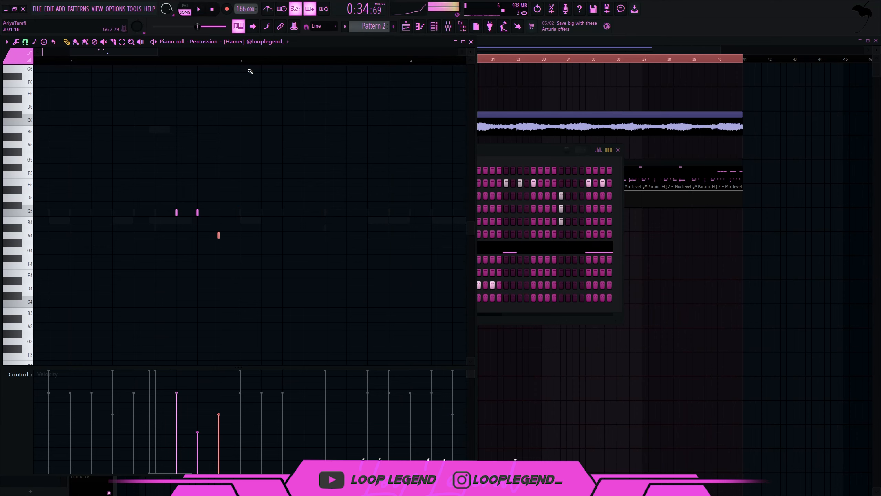
key(space)
scroll(251, 71, down, 3)
key(Escape)
key(Escape)
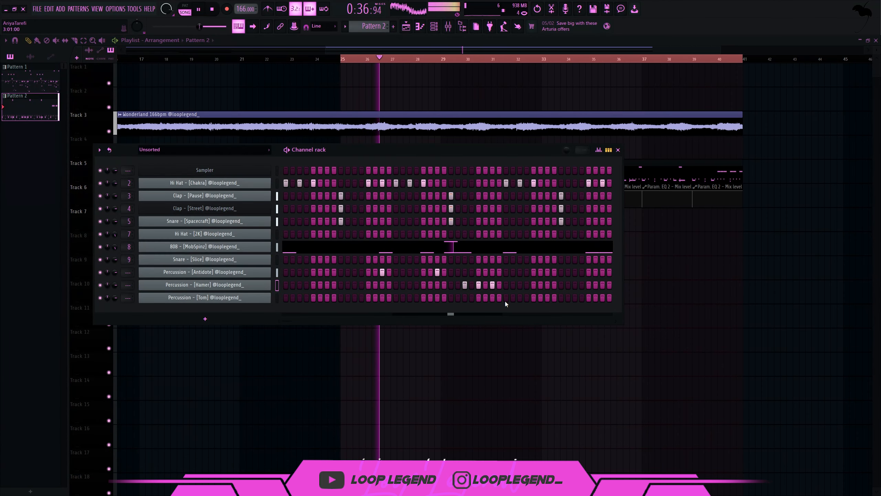
Step: Place Tom hits on steps 7 and 9 of bar 4 in Pattern 2
click(547, 298)
click(561, 298)
right_click(596, 298)
click(589, 297)
key(space)
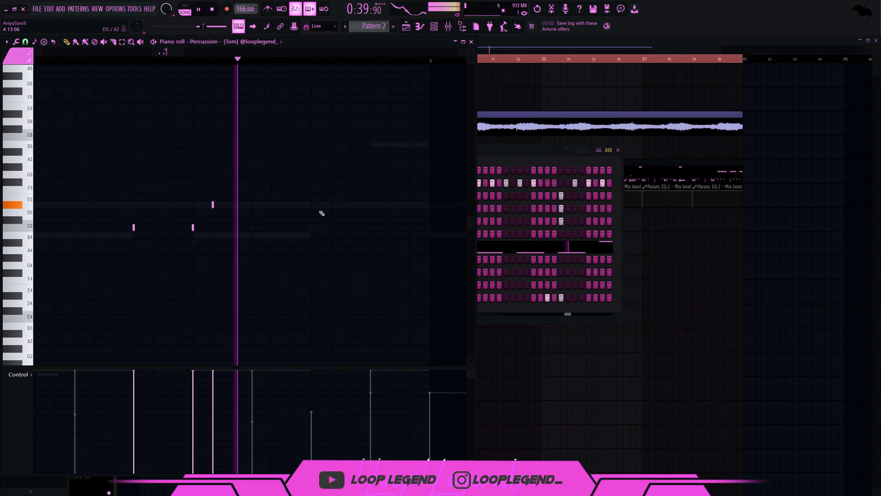
Step: Add higher Tom notes on D#5 from step 13 of bar 4, checking their timing against playback
click(322, 205)
key(space)
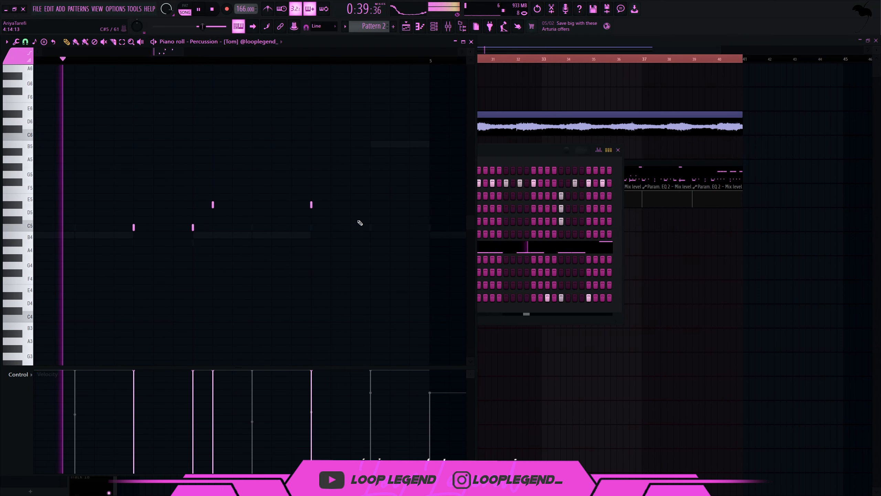
click(350, 212)
right_click(350, 212)
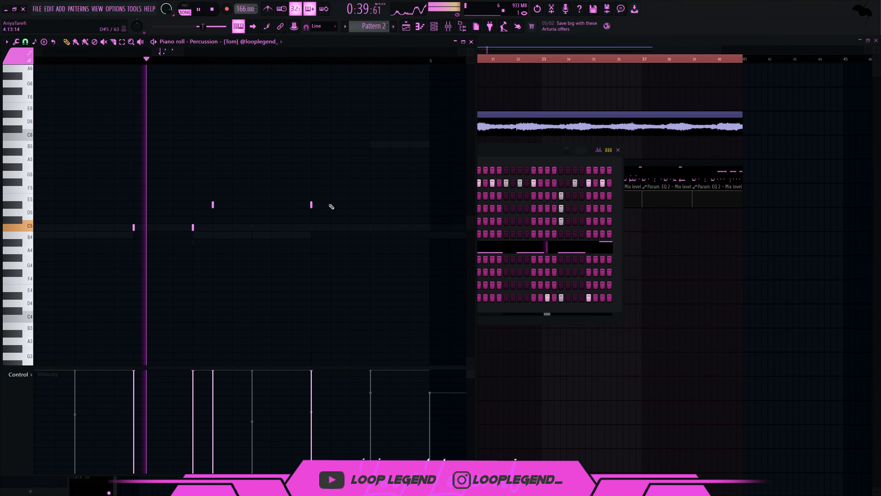
click(331, 205)
key(space)
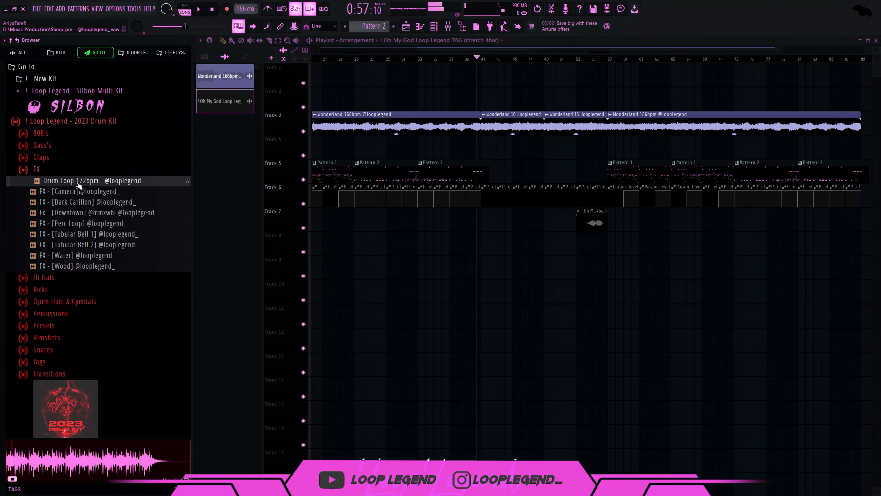
Step: Place Drum Loop 172bpm from the kit's FX folder on Track 8 at about bar 41
drag(82, 185, 484, 243)
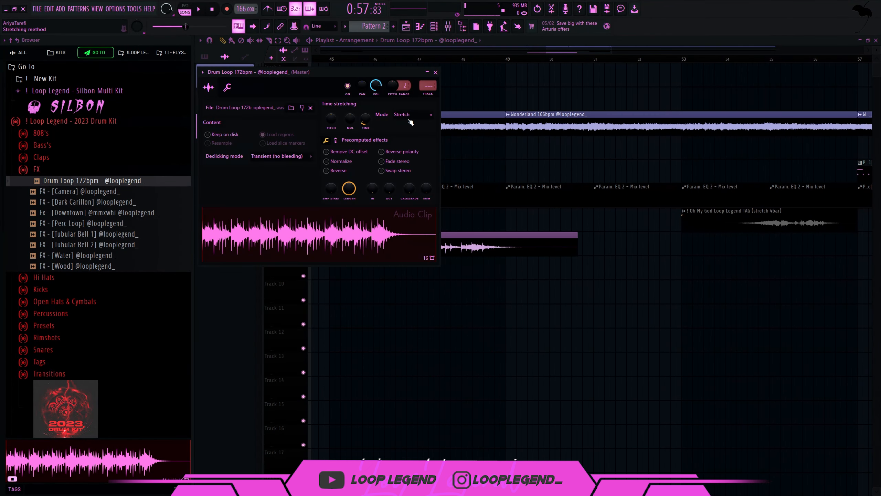